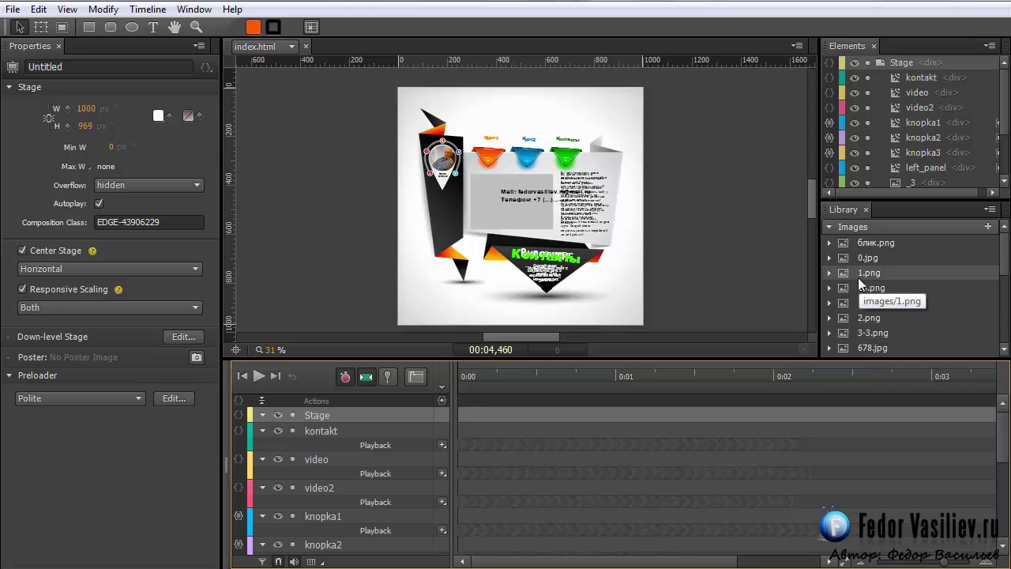
Switch to the blank Untitled-1.html document and fit its stage in view
click(292, 47)
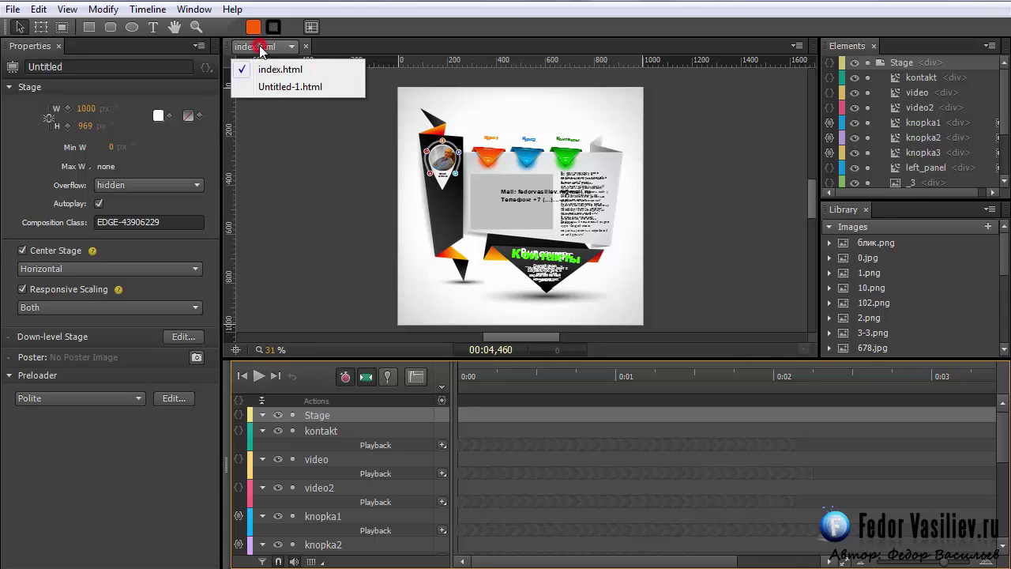
click(263, 85)
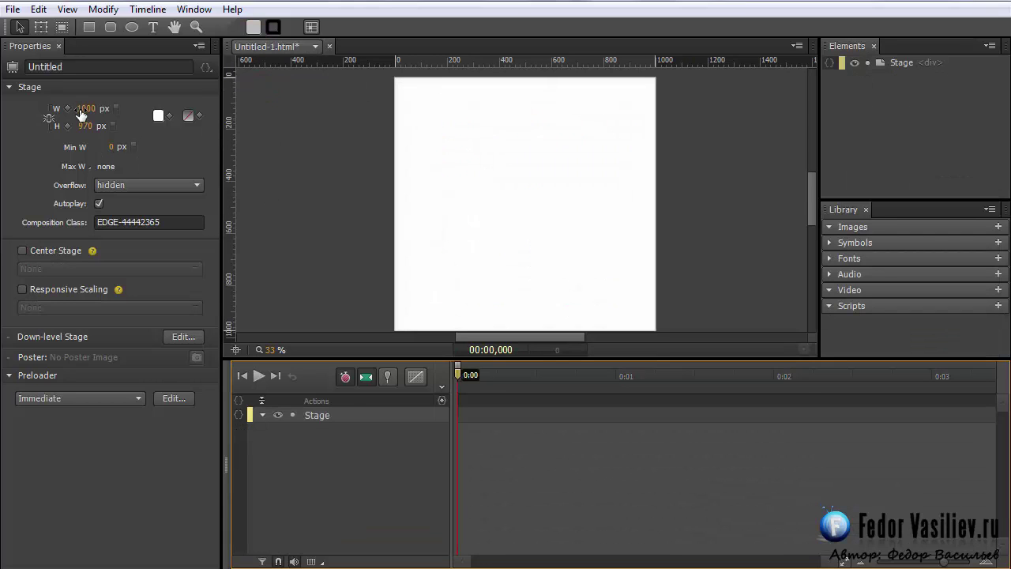
scroll(245, 340, down, 1)
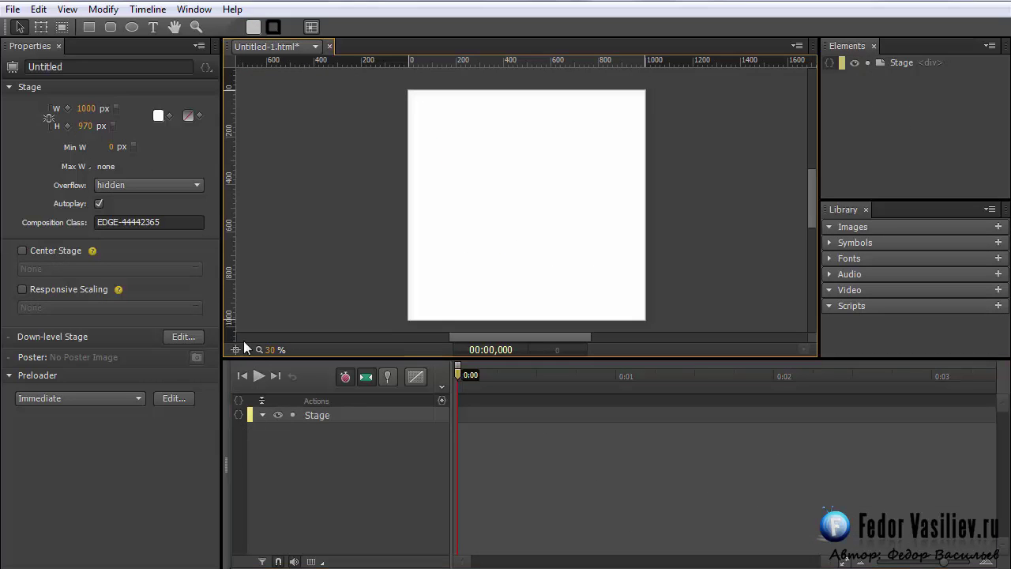
Switch to the image folder and place 0.jpg, 1.png, 2.png, 3-3.png, 7.png, 8.png and 9.png together onto the animation stage
key(alt+Tab)
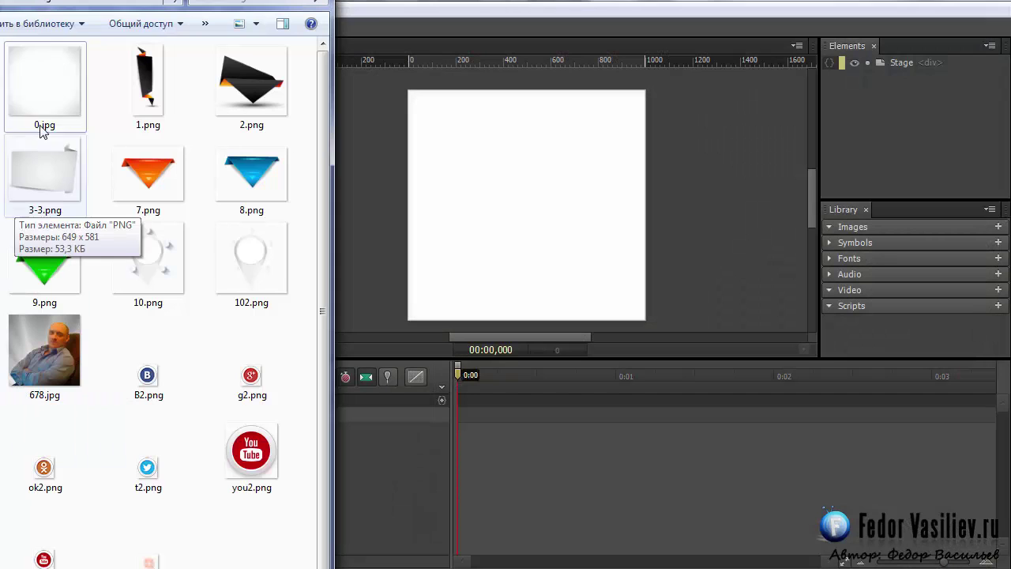
click(79, 112)
ctrl+click(140, 103)
ctrl+click(233, 89)
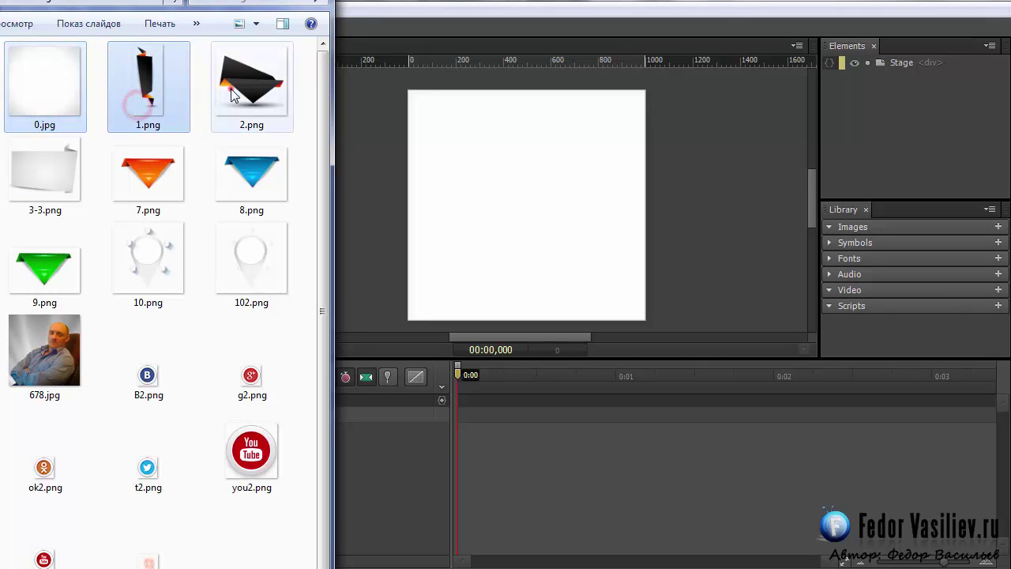
ctrl+click(37, 188)
ctrl+click(135, 180)
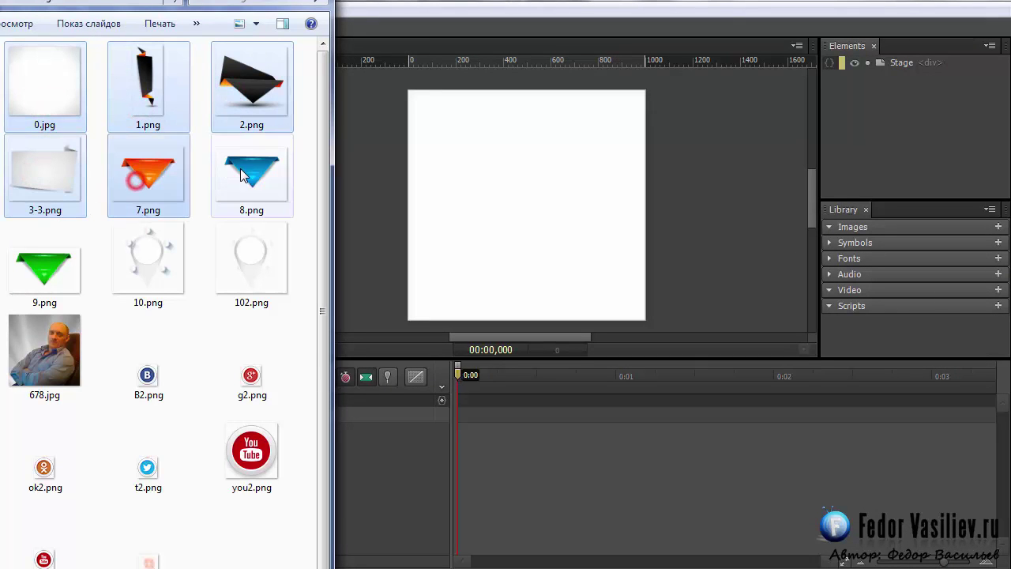
ctrl+click(240, 170)
ctrl+click(50, 269)
drag(136, 95, 474, 197)
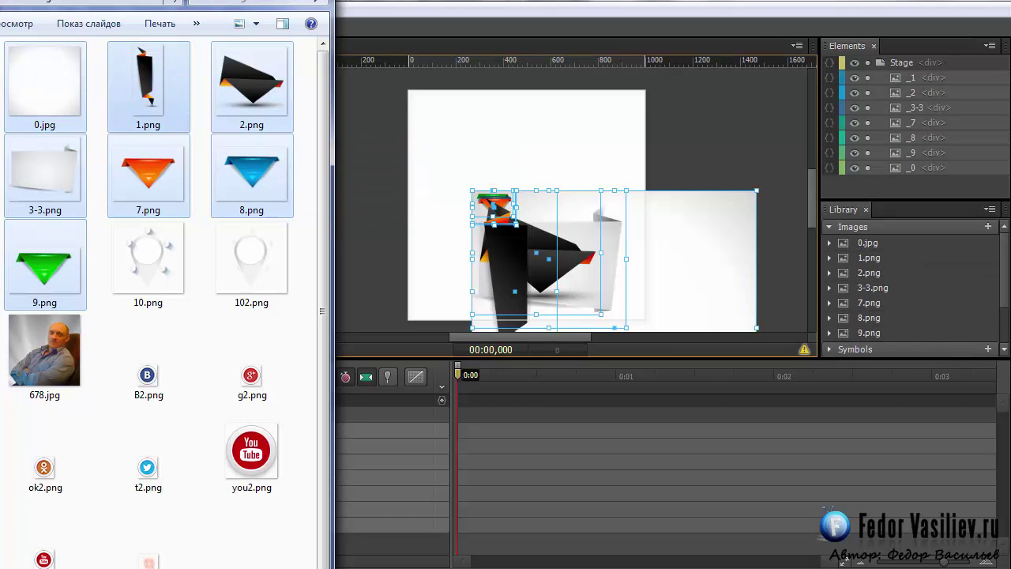
Move the imported images together toward the stage's upper-left corner and deselect them
click(419, 169)
drag(418, 169, 454, 196)
click(902, 63)
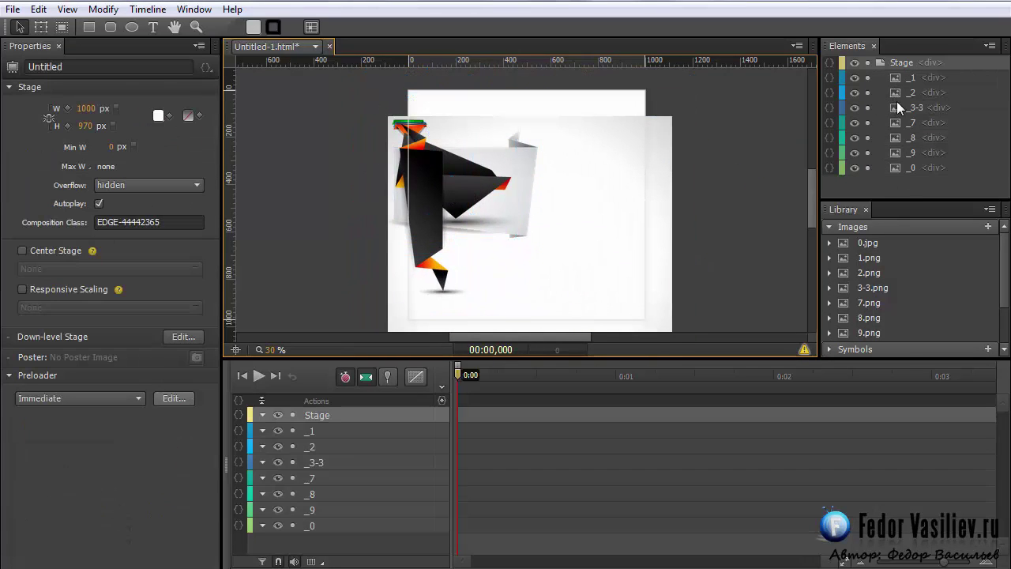
Align the 0.jpg background with the stage's lower-left corner and resize it to about 999 × 971 px so it covers the stage
click(629, 178)
drag(645, 175, 663, 104)
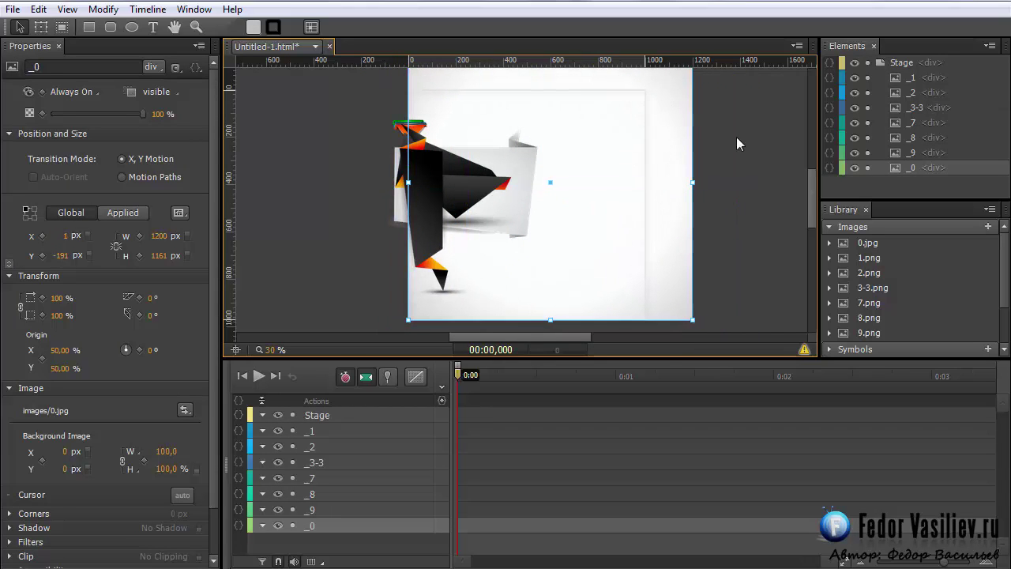
scroll(747, 137, up, 3)
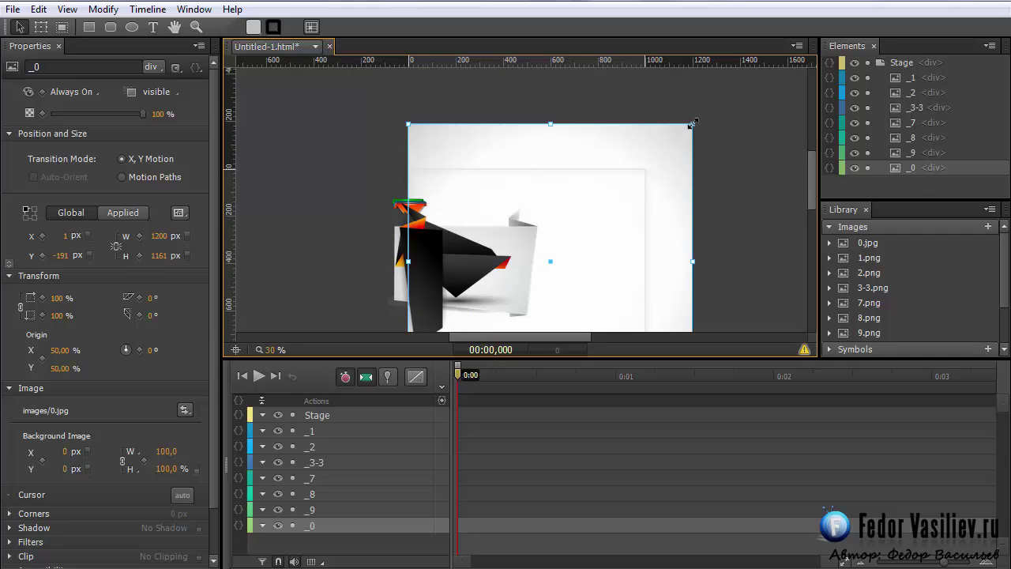
drag(693, 124, 645, 168)
scroll(668, 151, down, 3)
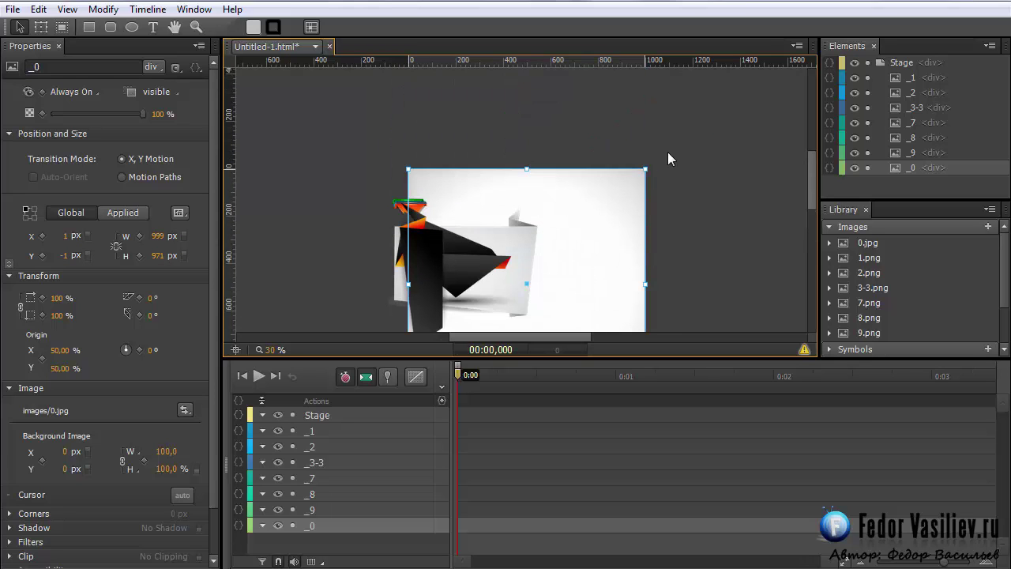
Arrange the grey 3-3.png panel near the stage centre, the black 1.png ribbon along its left edge and the 2.png triangle beneath it
click(522, 196)
drag(514, 179, 556, 210)
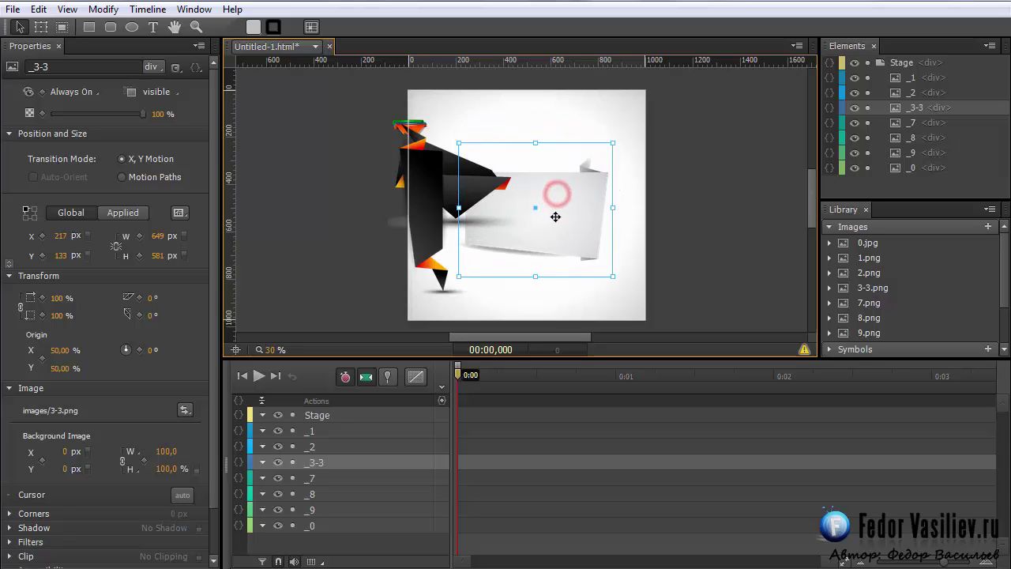
drag(456, 220, 326, 213)
drag(425, 166, 510, 245)
drag(325, 205, 460, 210)
Reorder the black 2.png triangle so it sits directly behind the grey 3-3.png panel
click(533, 263)
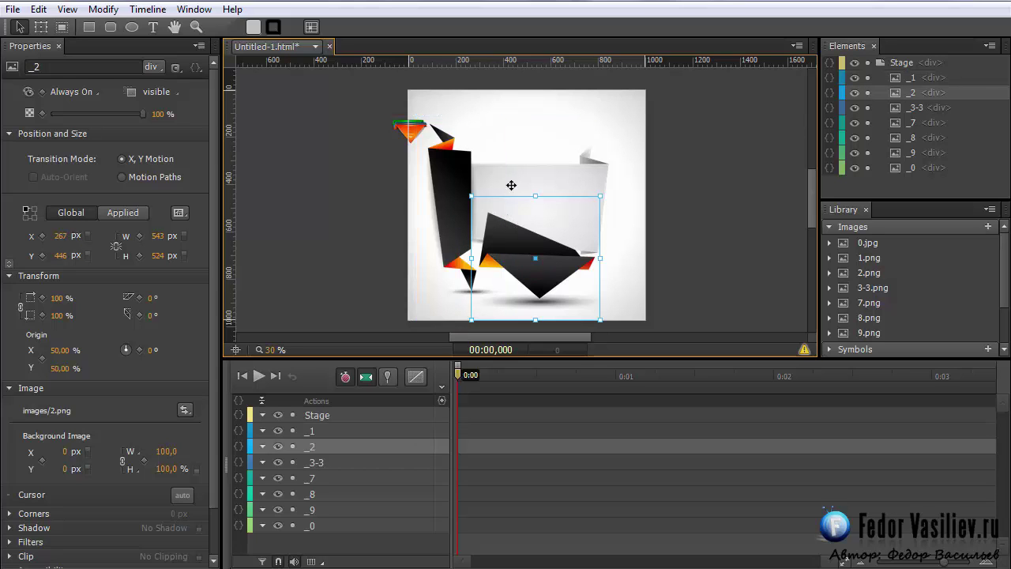
drag(903, 92, 907, 119)
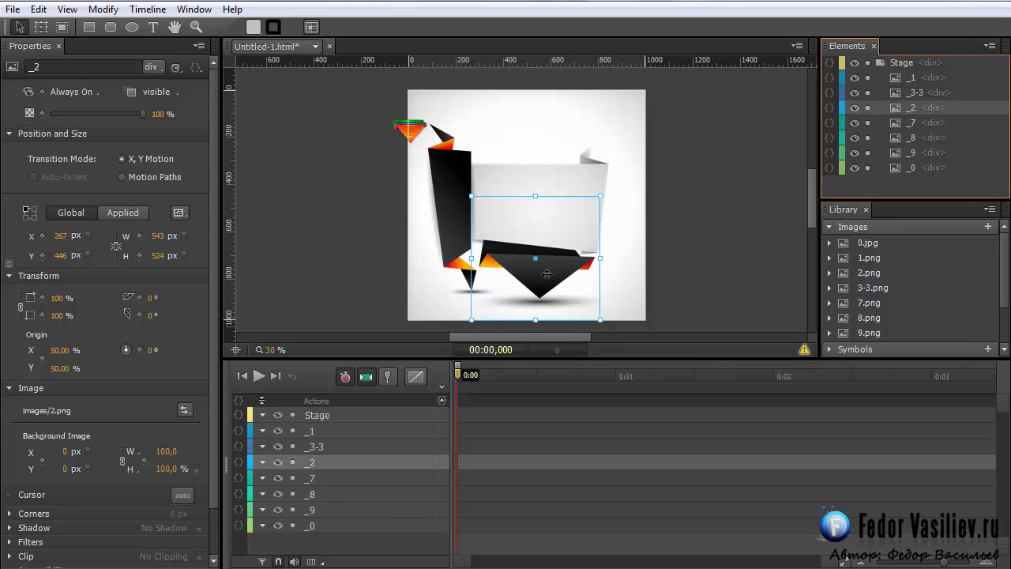
mouse_move(544, 280)
mouse_down()
mouse_move(524, 278)
mouse_move(544, 280)
mouse_up()
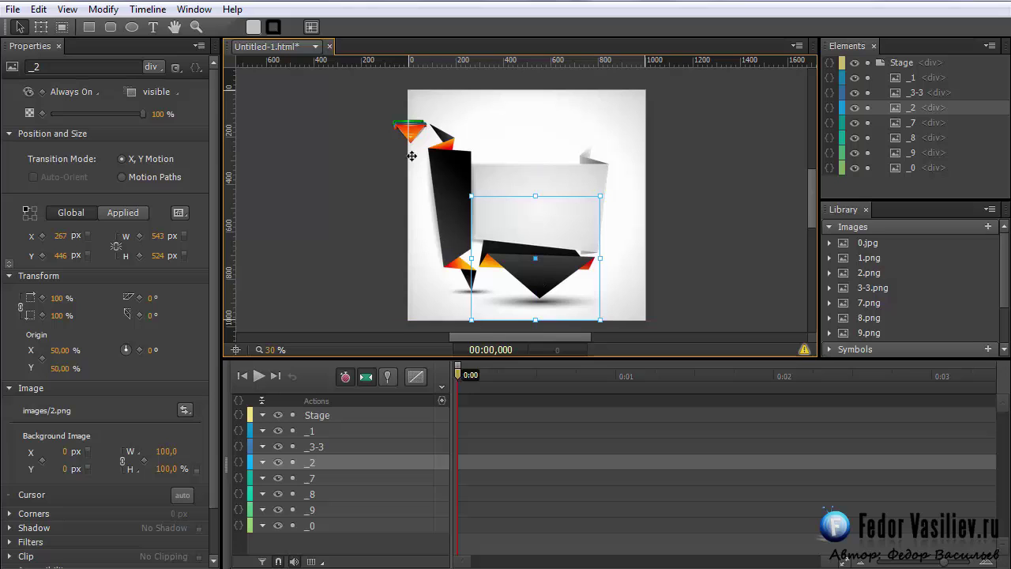
Place the orange, blue and green arrow images in a row along the grey panel's upper edge
drag(408, 129, 529, 167)
drag(406, 124, 567, 160)
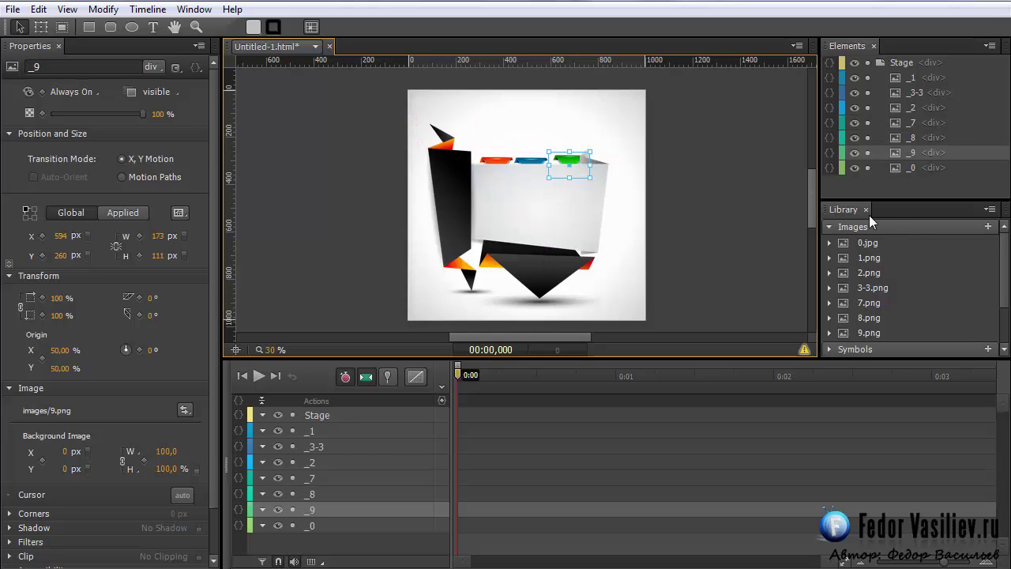
Lock the _0 background element and bring elements _7, _8 and _9 in front of all other images
shift+click(909, 168)
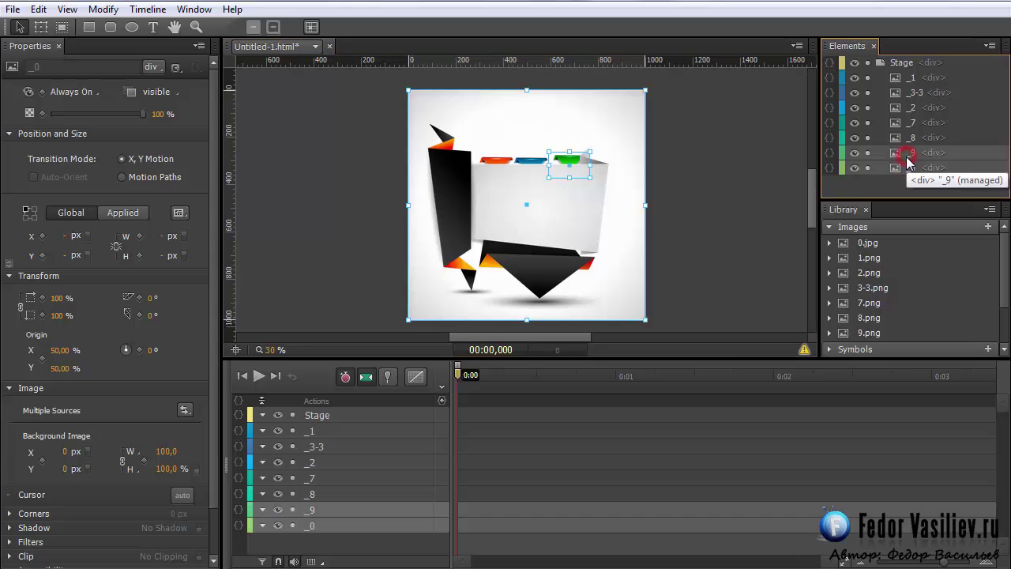
click(868, 167)
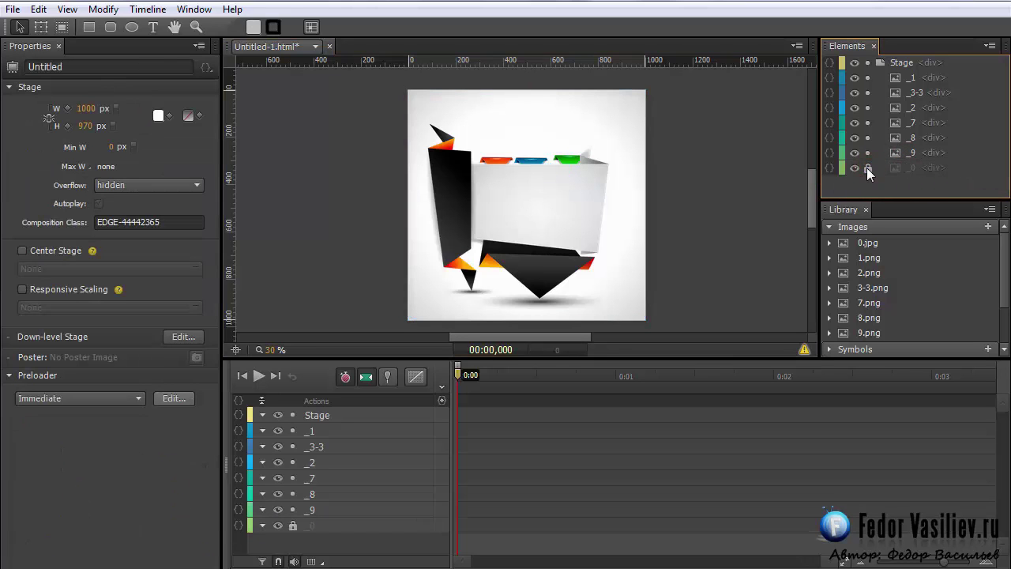
click(899, 153)
shift+click(903, 138)
shift+click(903, 125)
drag(904, 126, 907, 73)
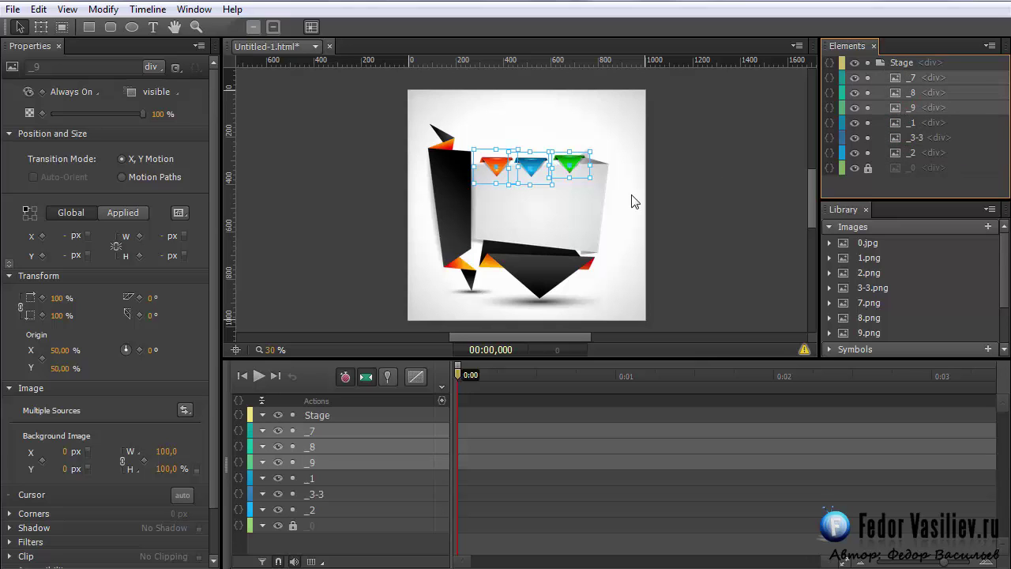
Shift the orange 7.png arrow slightly toward the black ribbon and rotate it 4° with the Transform tool
click(528, 202)
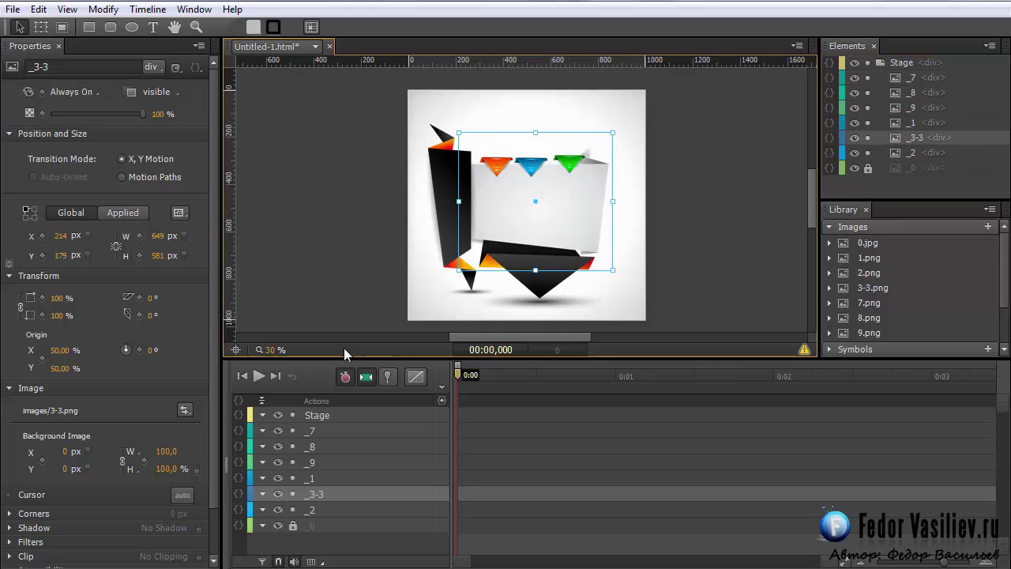
drag(272, 349, 325, 350)
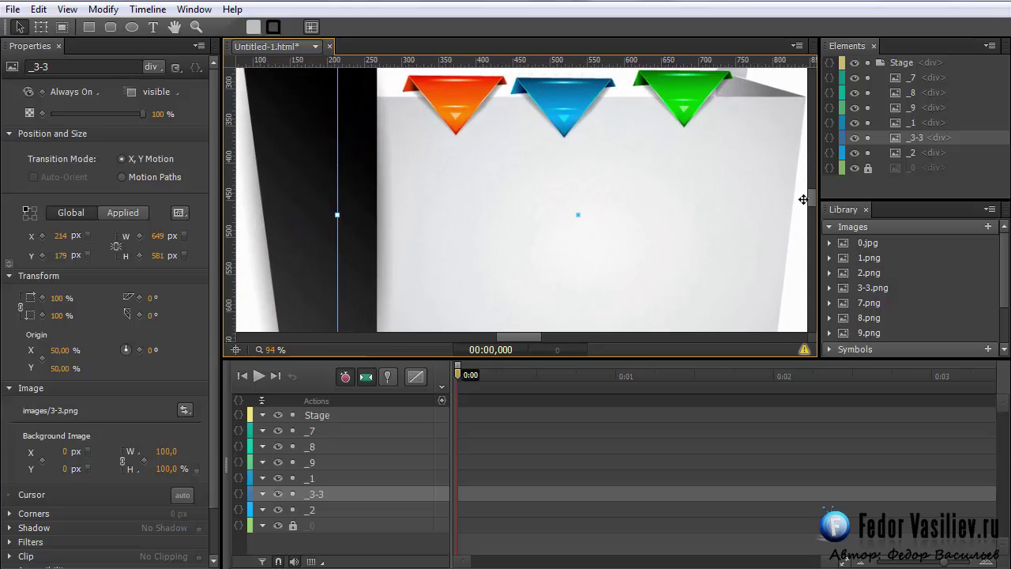
scroll(813, 203, up, 3)
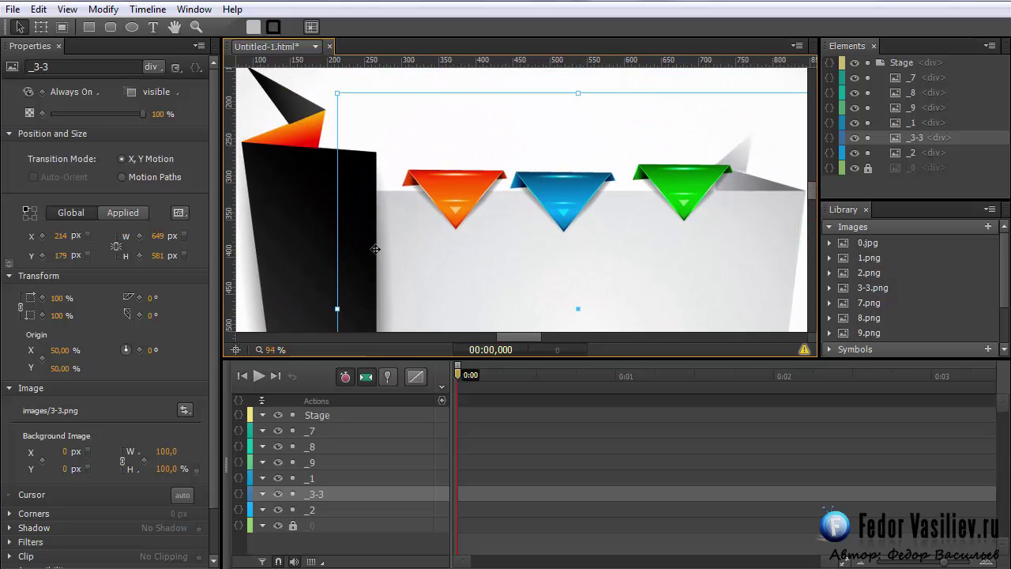
mouse_move(450, 195)
mouse_down()
mouse_move(443, 205)
mouse_move(437, 197)
mouse_up()
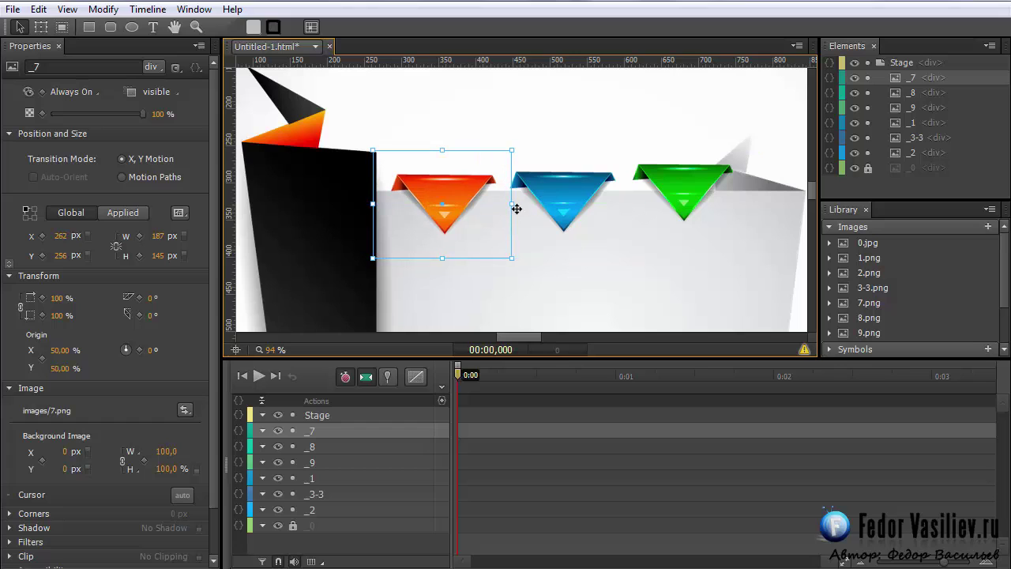
click(40, 27)
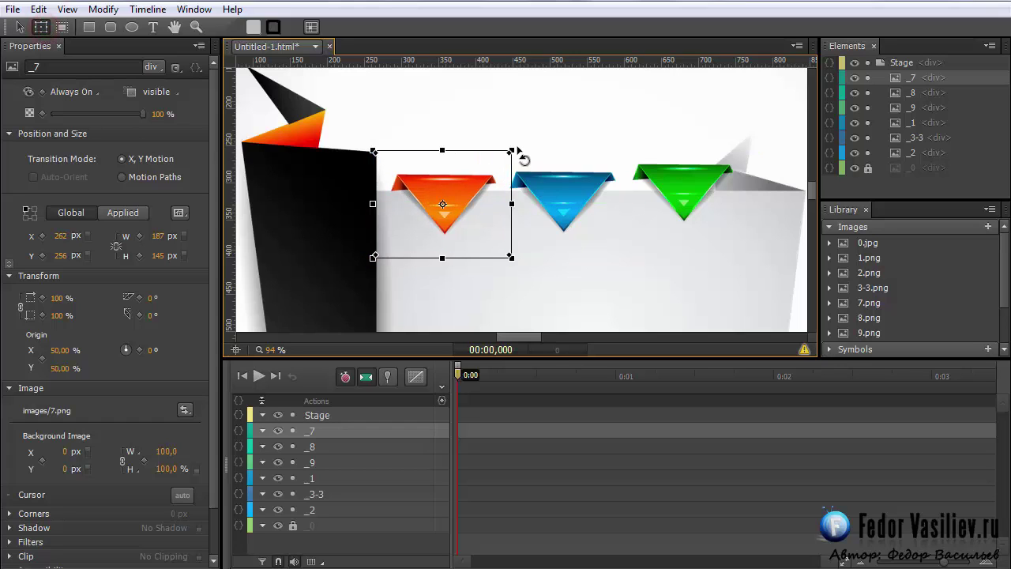
drag(518, 146, 525, 152)
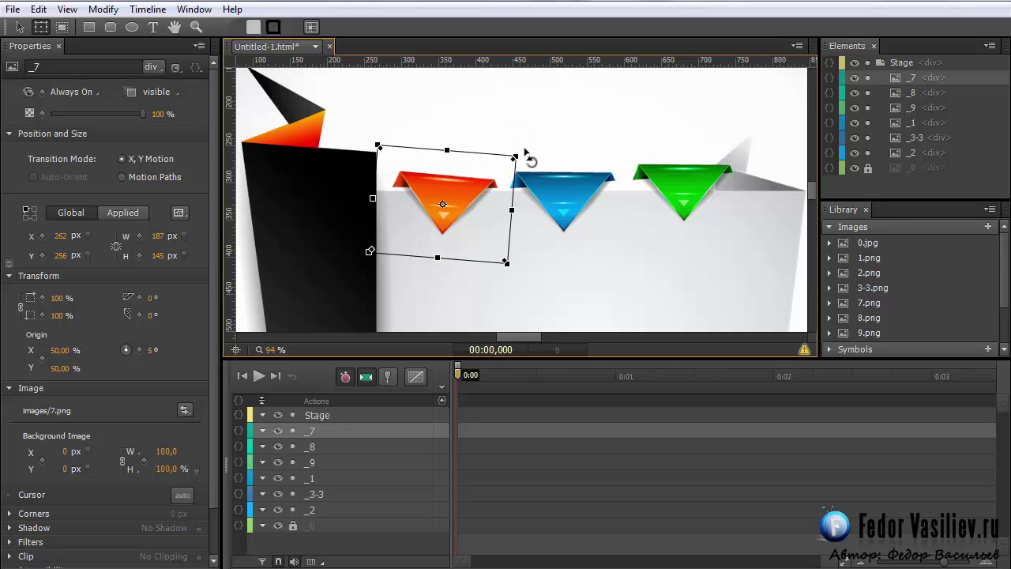
drag(525, 153, 526, 155)
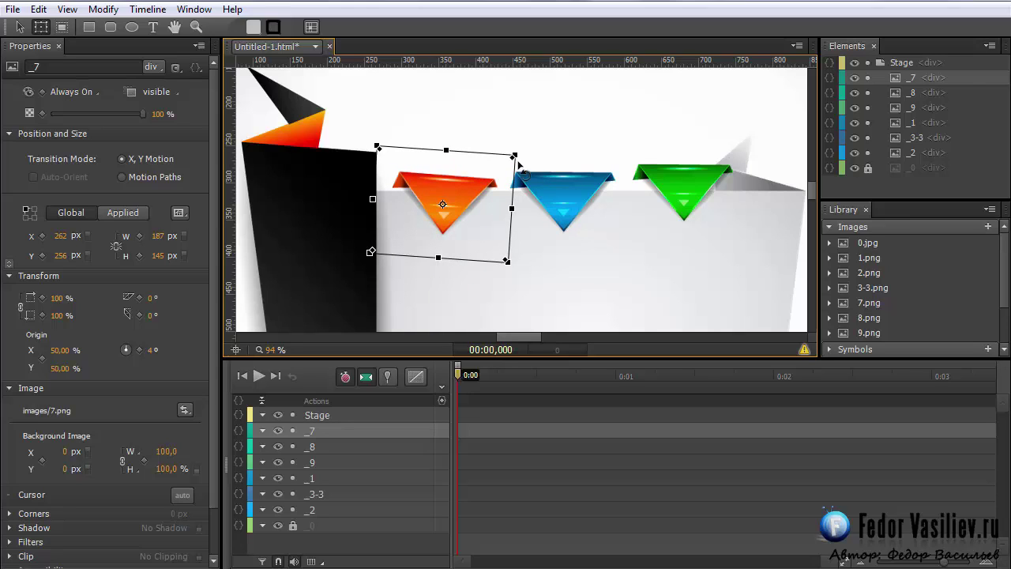
Nudge the rotated orange arrow onto the grey panel's upper edge at about X 256, Y 254 px
drag(443, 198, 440, 204)
key(Down)
key(Down)
key(Down)
key(Down)
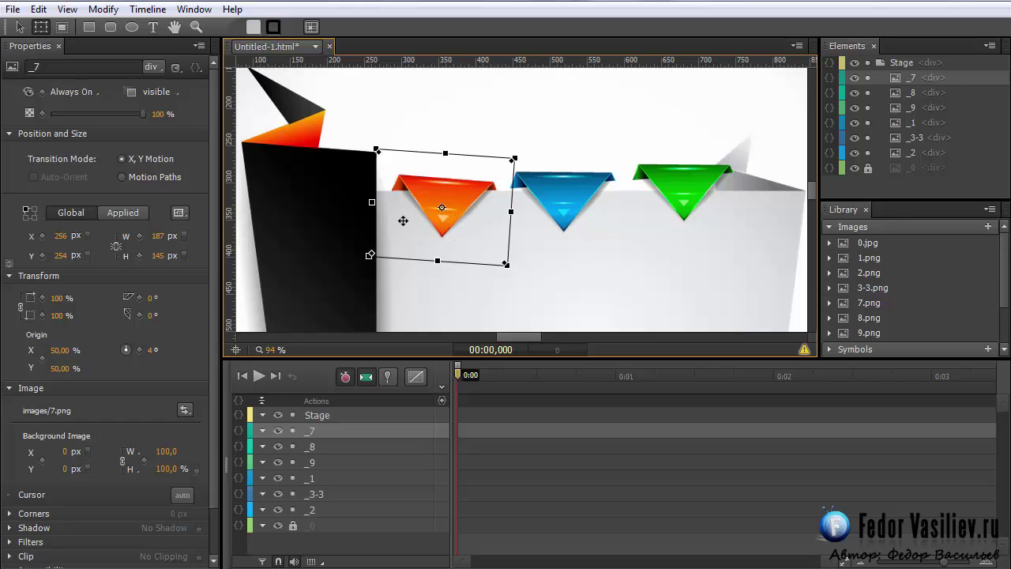
Rotate the blue 8.png arrow 4° and position it at about X 421, Y 262 px, level with the orange one
click(582, 194)
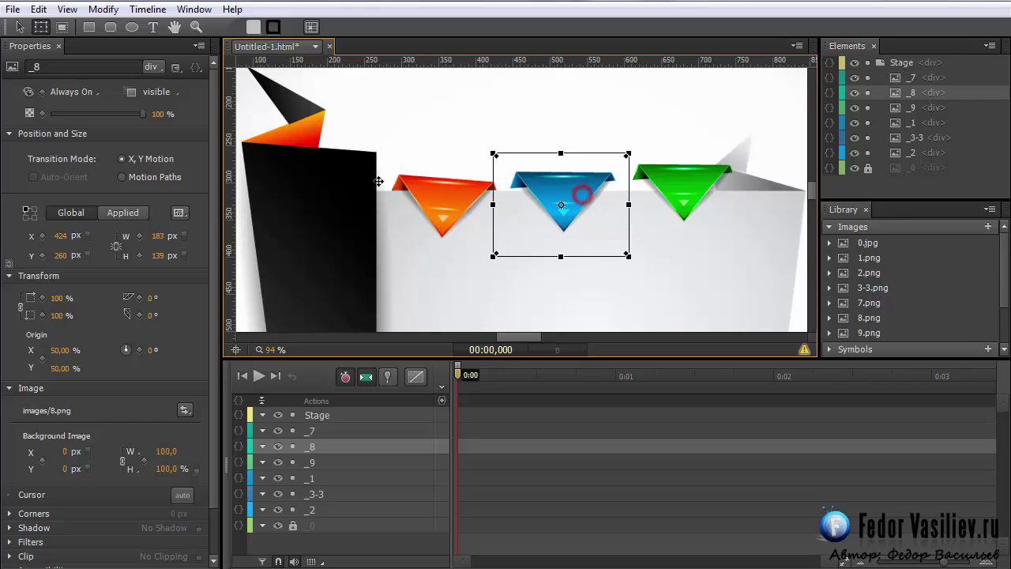
drag(637, 269, 633, 270)
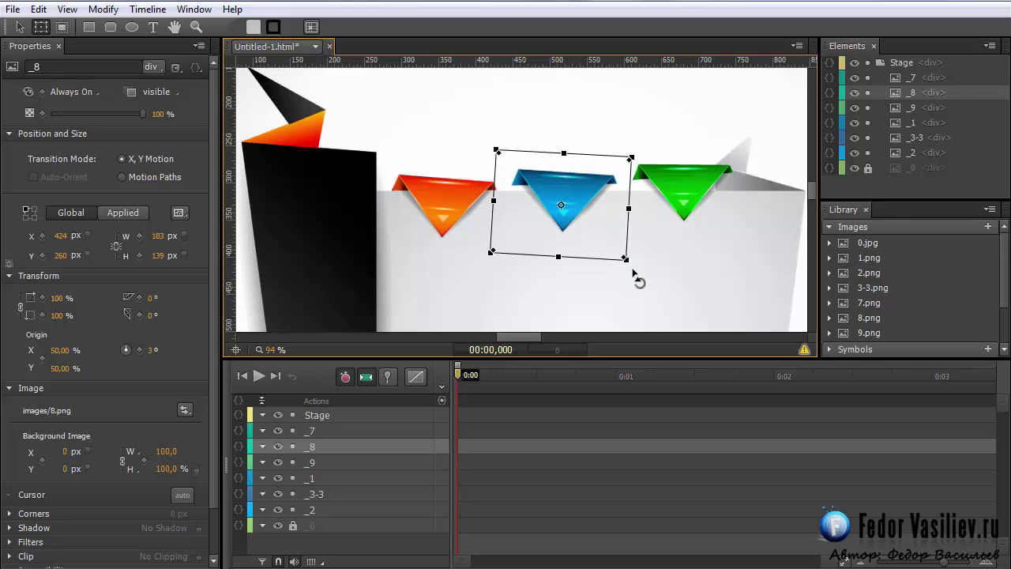
drag(566, 186, 569, 192)
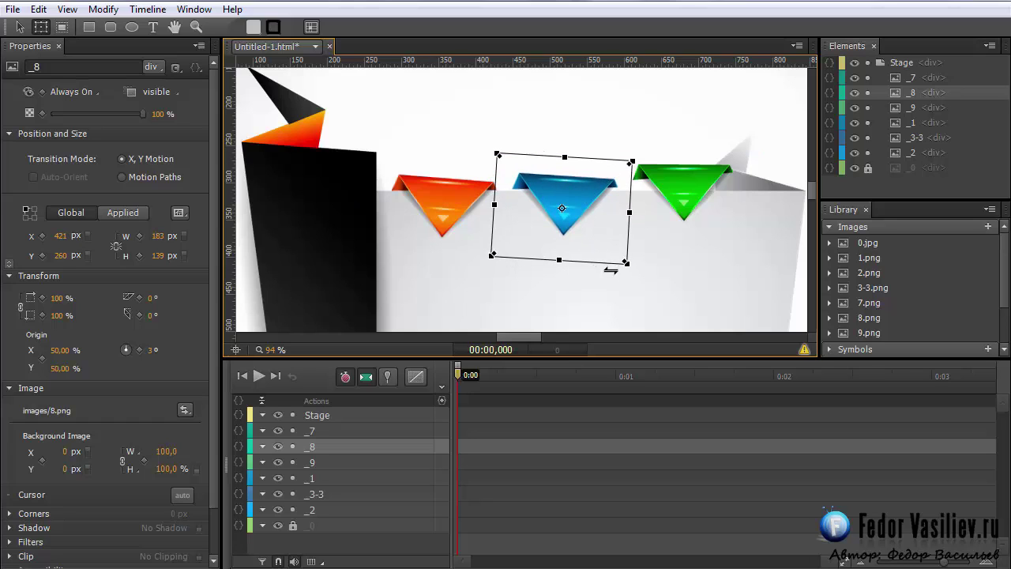
drag(637, 273, 632, 270)
key(Down)
key(Down)
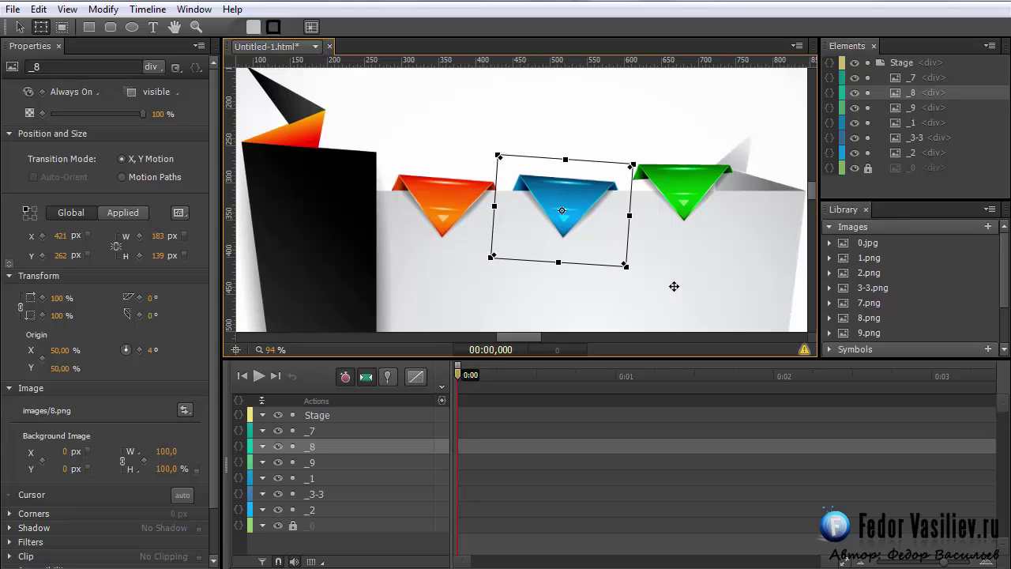
Rotate the green 9.png arrow 4° and position it at about X 583, Y 273 px, in line with the other arrows
click(689, 178)
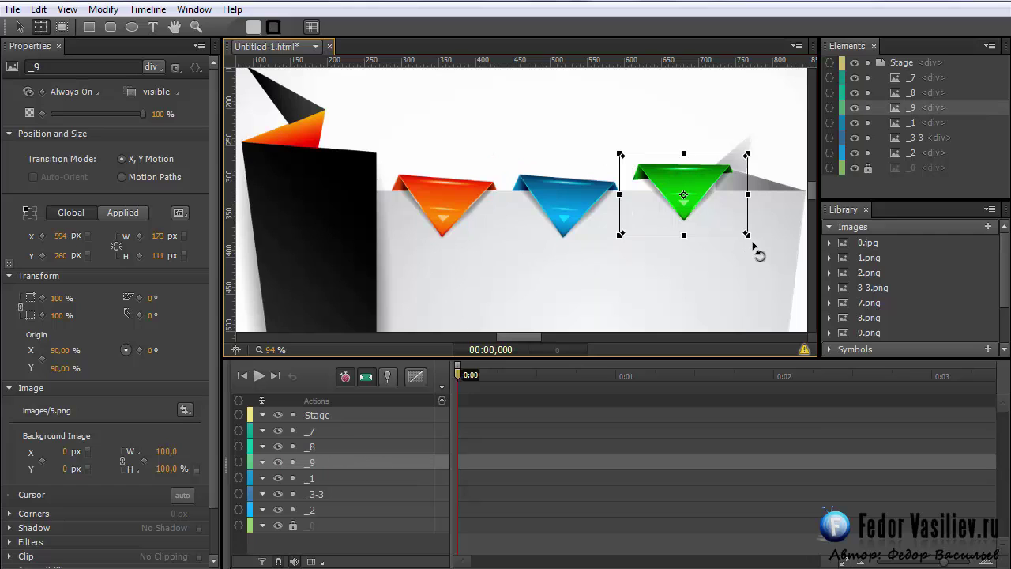
drag(754, 246, 747, 249)
drag(698, 172, 692, 183)
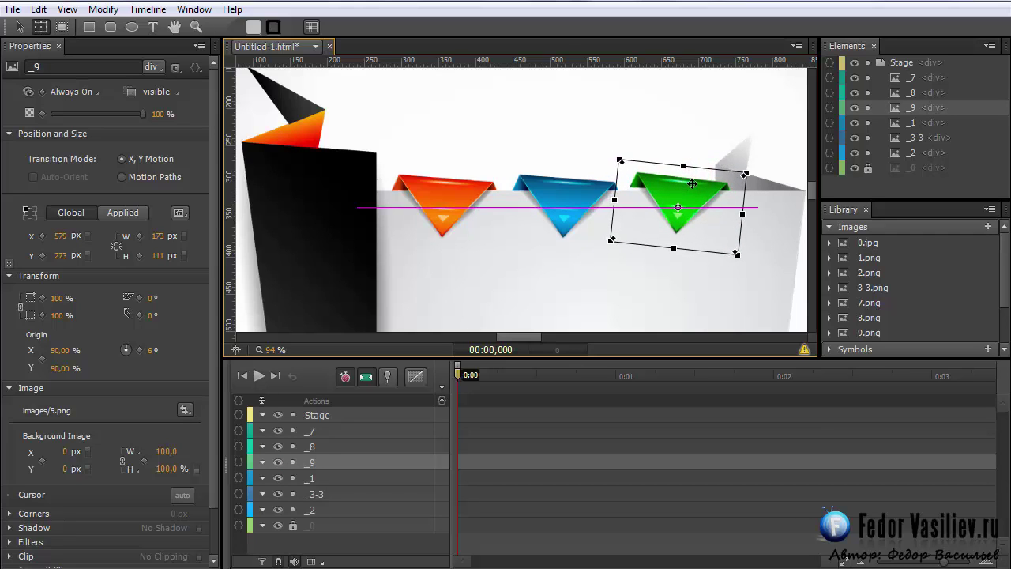
drag(610, 243, 609, 248)
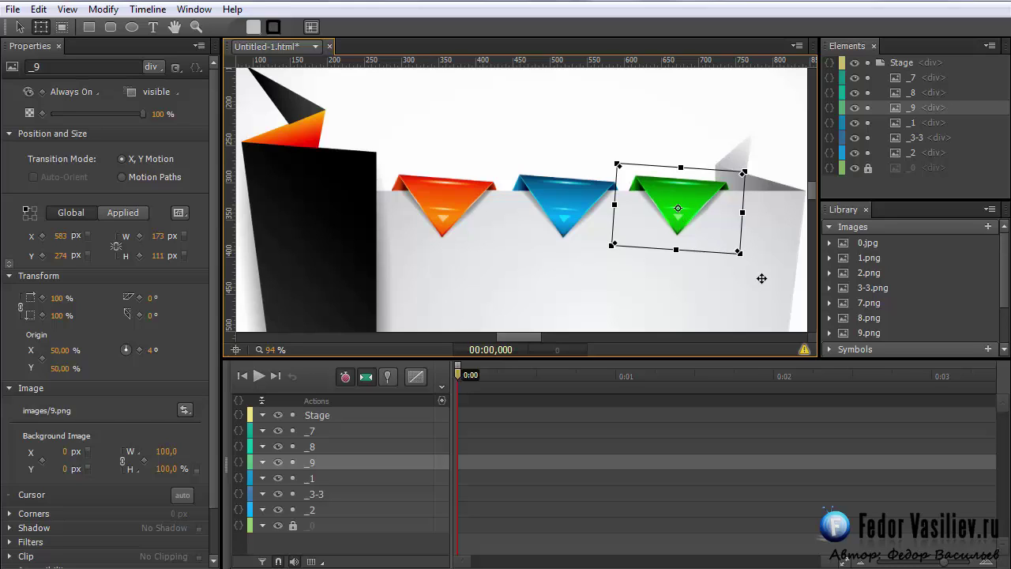
drag(743, 263, 745, 266)
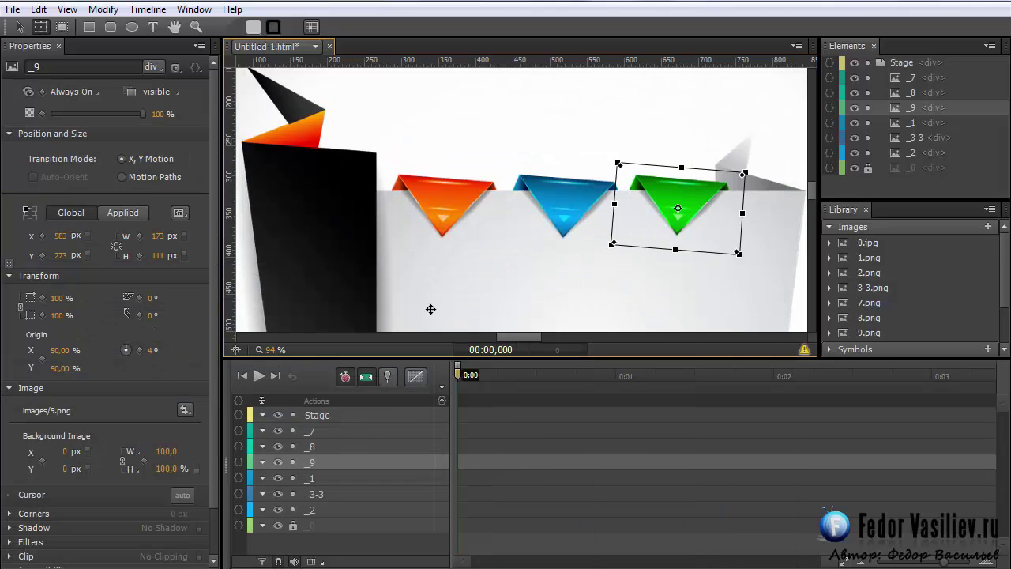
Move the grey 3-3.png panel sideways, away from the black ribbon, to about X 238, Y 180 px
scroll(431, 309, down, 2)
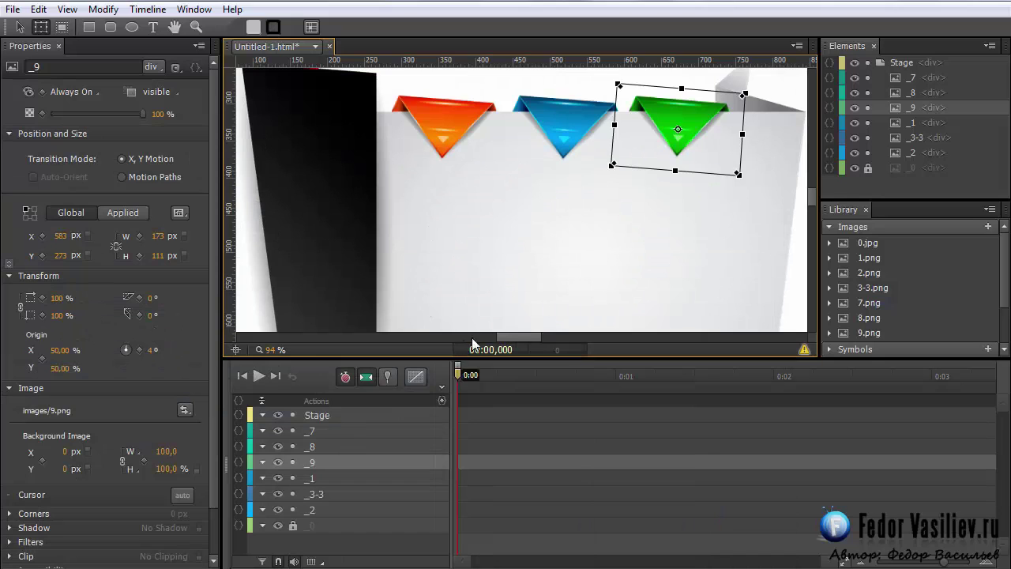
click(907, 122)
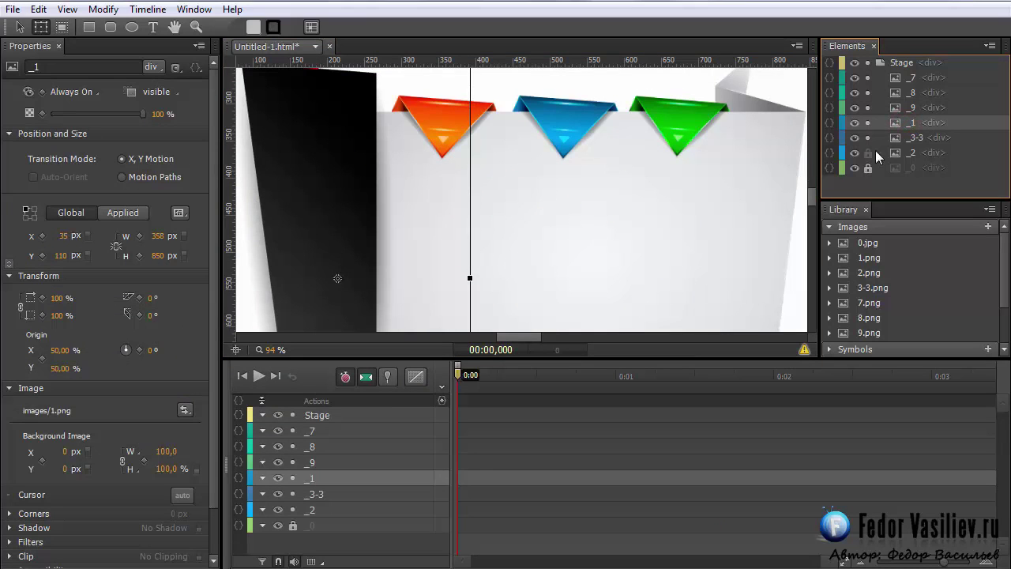
click(915, 137)
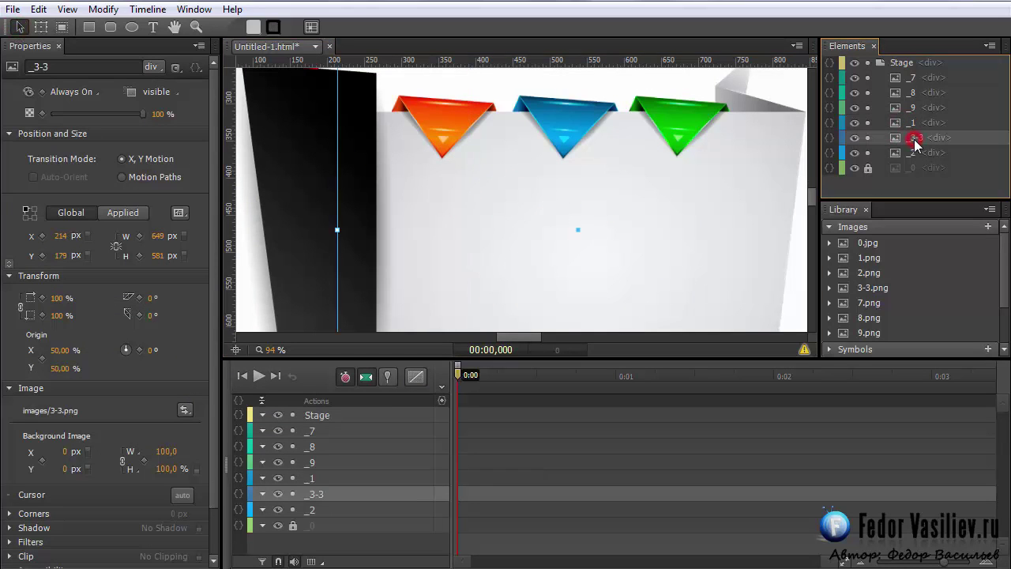
drag(271, 356, 241, 357)
mouse_move(647, 220)
mouse_down()
mouse_move(671, 222)
mouse_move(658, 222)
mouse_up()
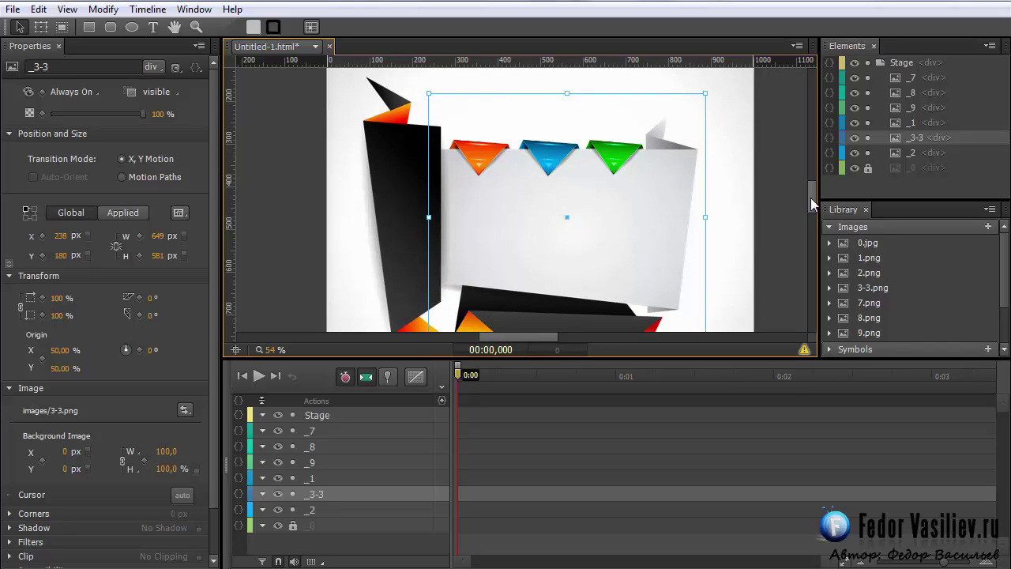
Examine the assembled layout on the stage, from the ribbon and the three arrows down to the black triangle at the base
drag(811, 198, 813, 201)
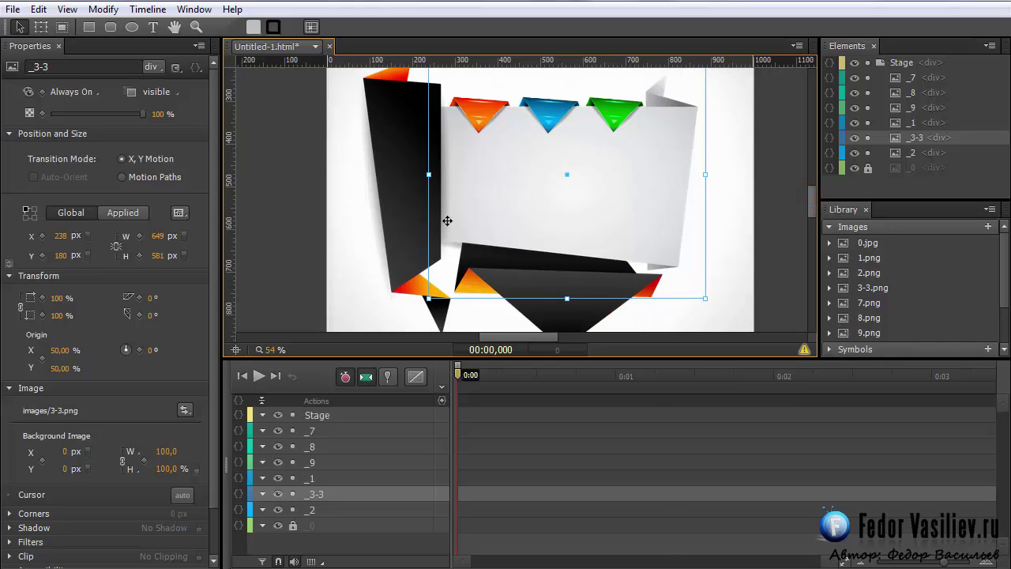
drag(815, 212, 818, 197)
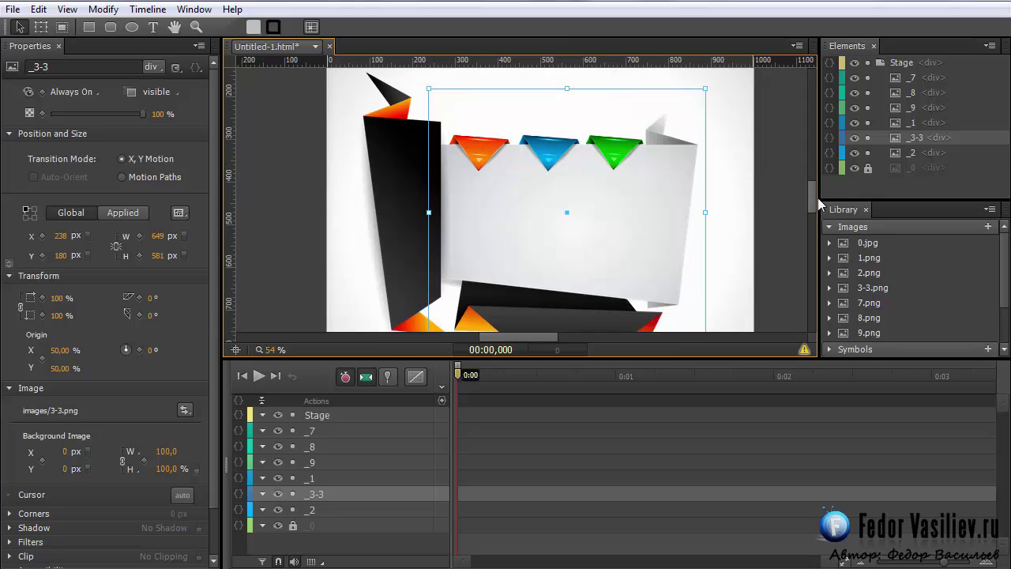
click(548, 150)
click(612, 149)
click(474, 150)
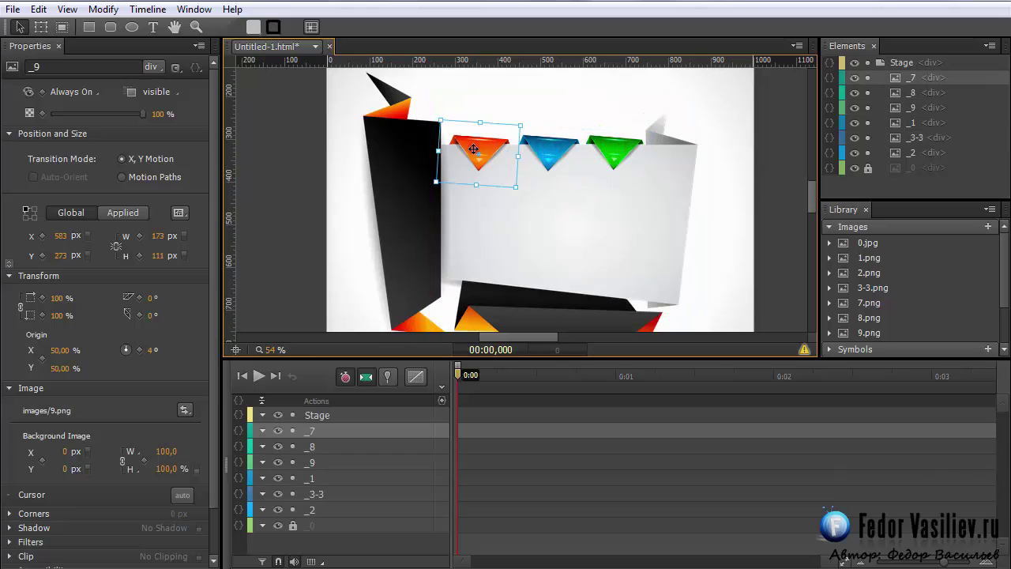
click(553, 152)
drag(812, 201, 812, 204)
click(760, 219)
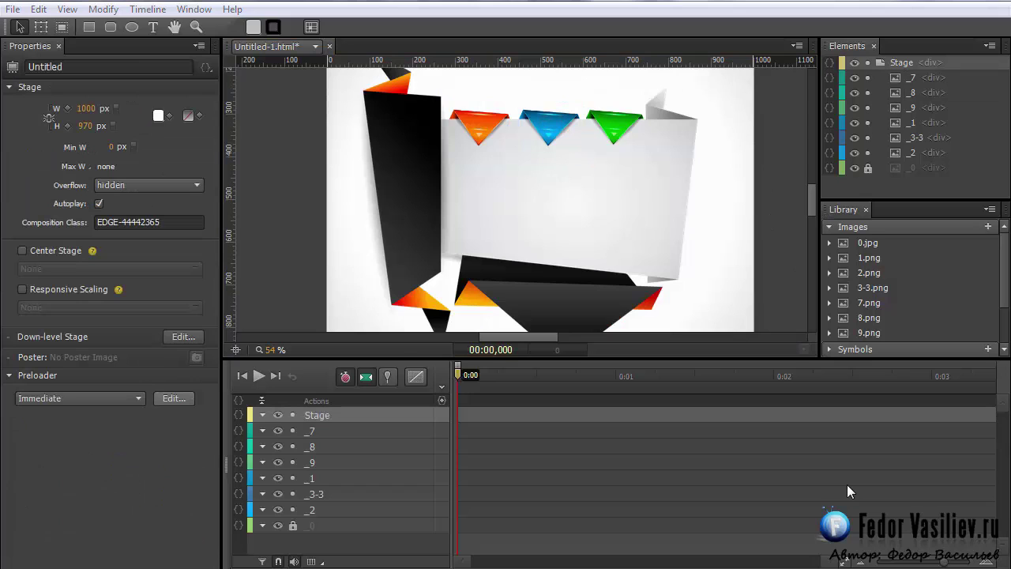
drag(808, 202, 814, 212)
scroll(814, 212, down, 2)
scroll(813, 211, up, 1)
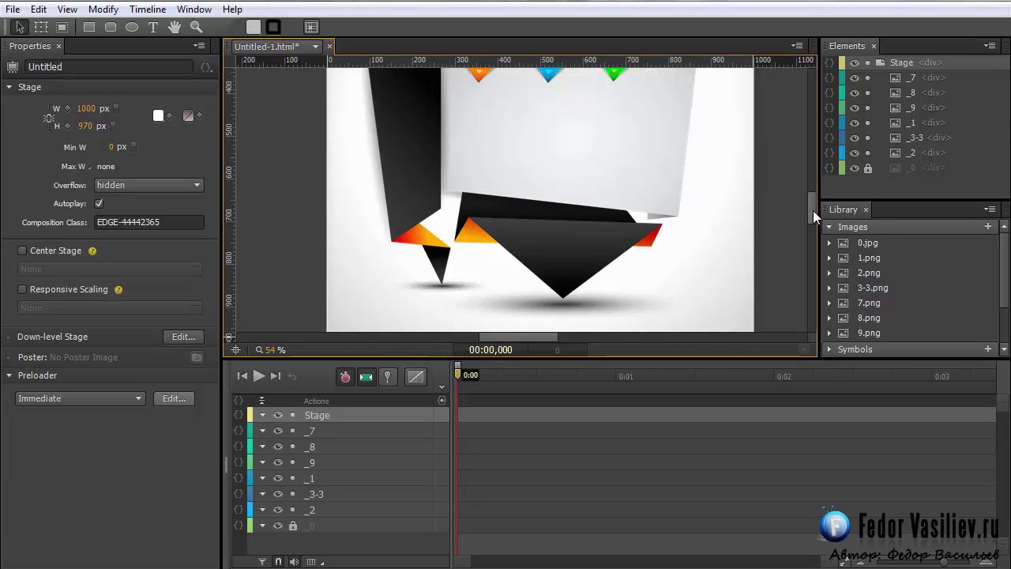
scroll(812, 208, up, 1)
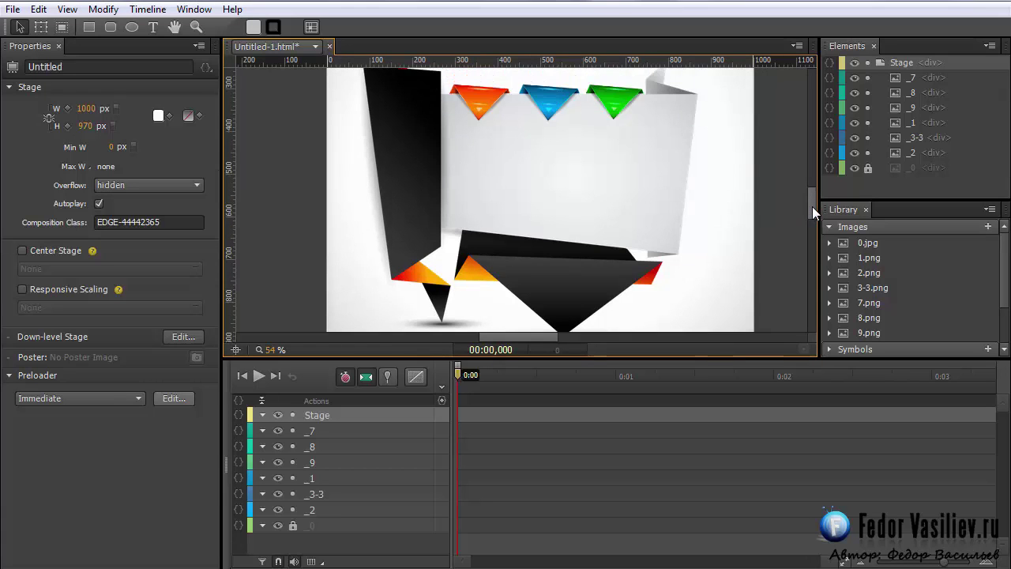
scroll(811, 202, up, 2)
scroll(810, 207, down, 3)
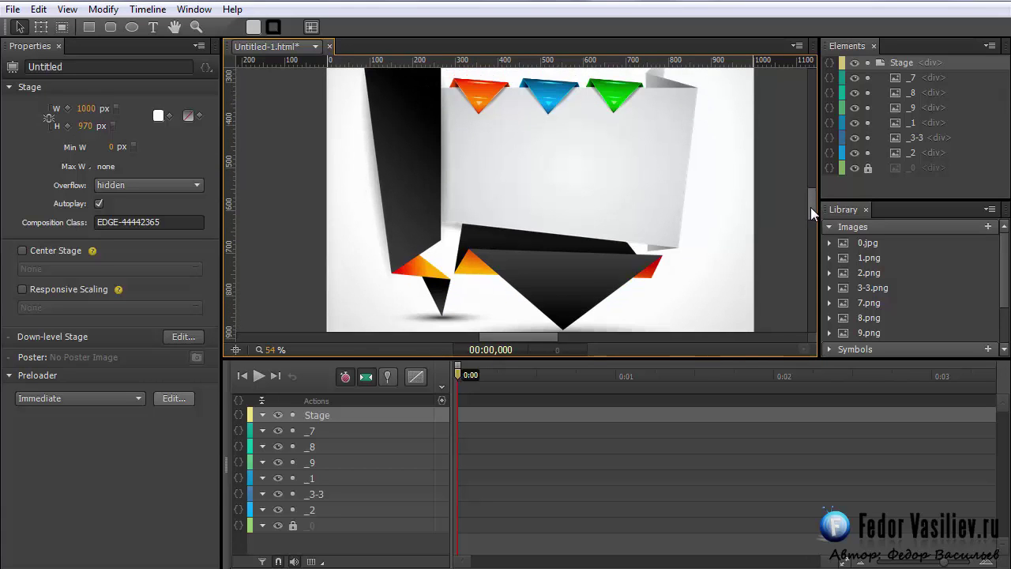
drag(811, 210, 809, 204)
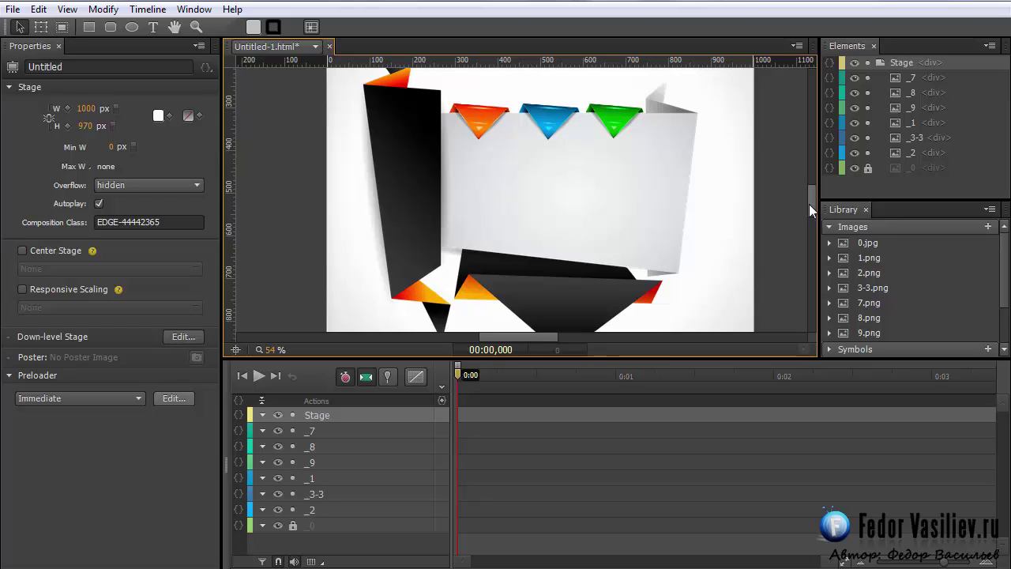
Set the Stage to center horizontally and enable responsive scaling in both directions
click(888, 64)
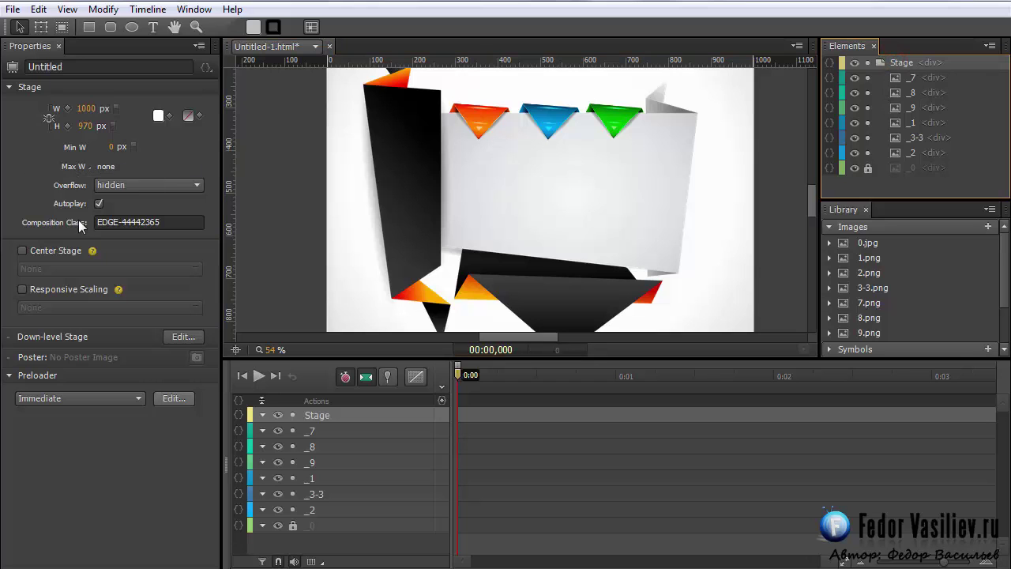
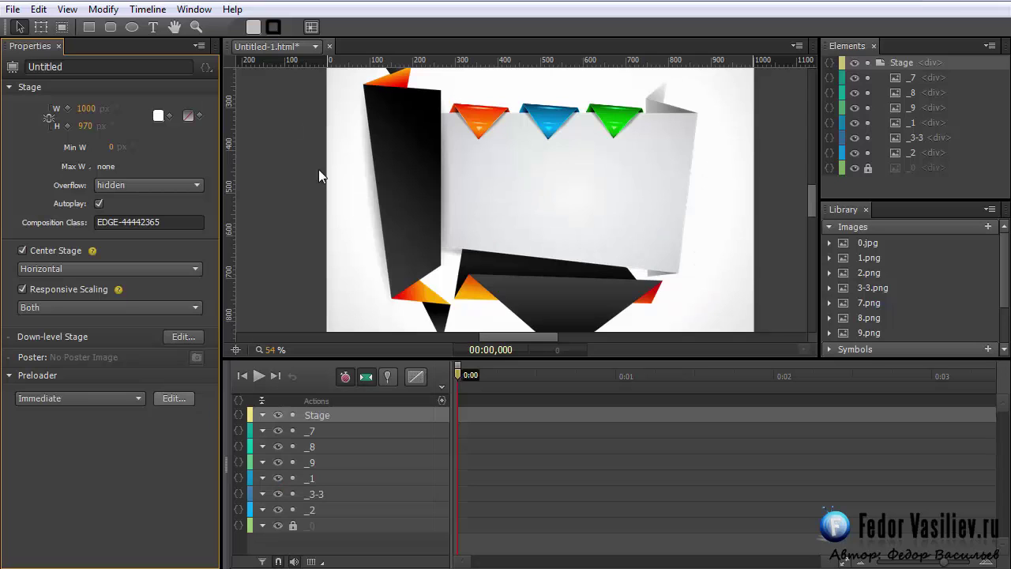
click(40, 308)
click(38, 307)
click(42, 268)
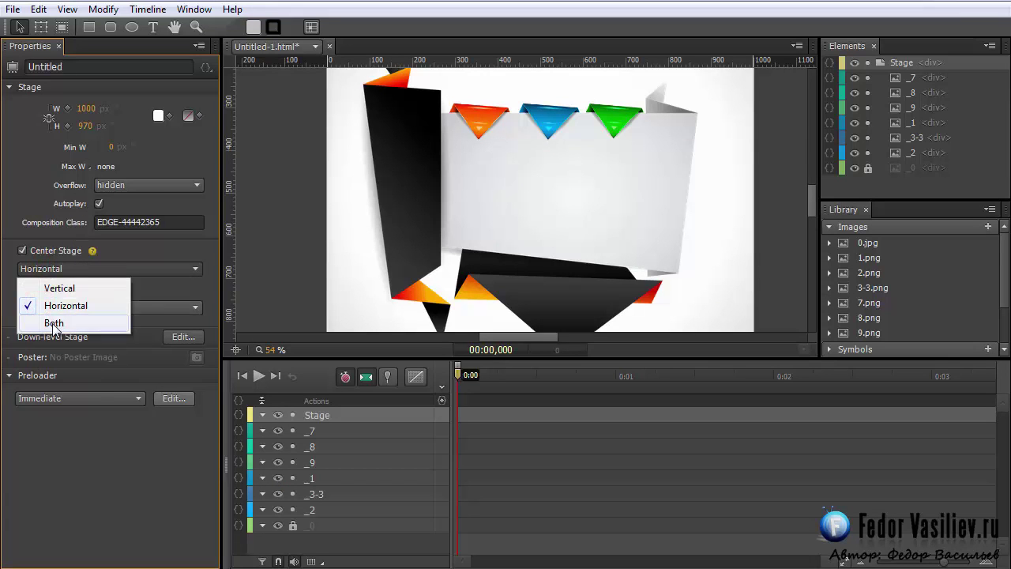
click(47, 268)
click(69, 313)
click(69, 312)
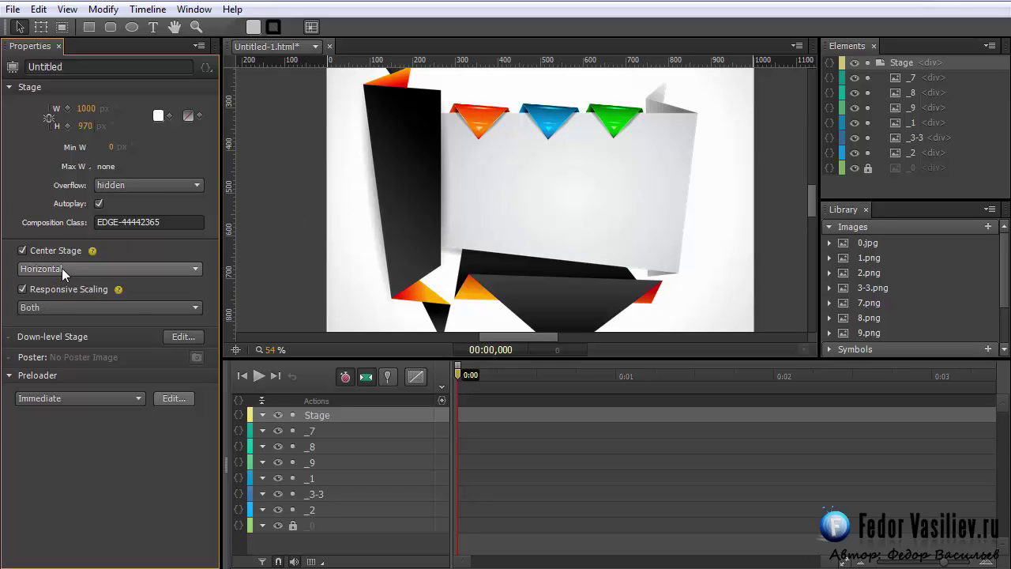
click(70, 311)
click(69, 313)
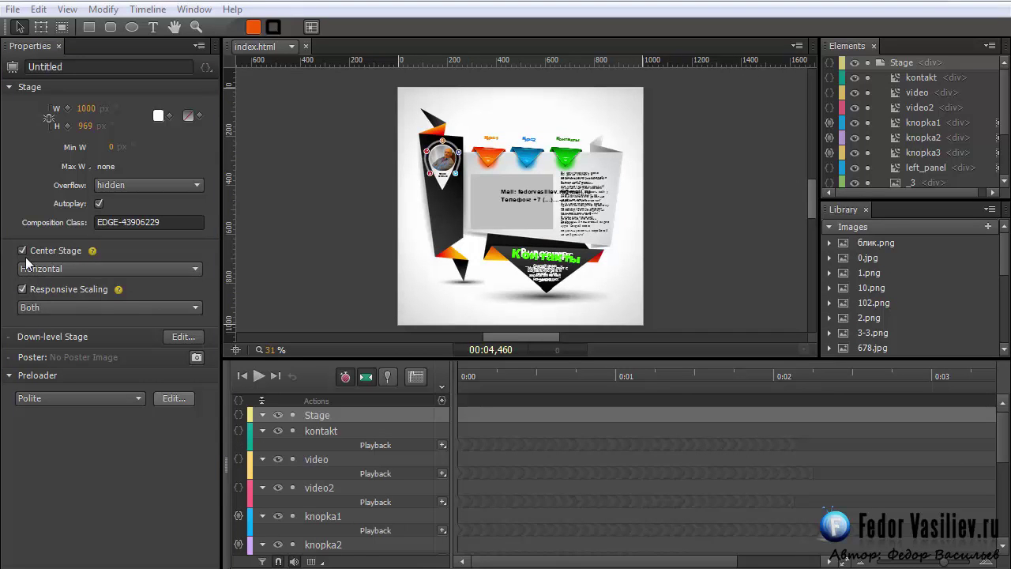
Check the Responsive Scaling option in the finished index.html composition, and return to Untitled-1.html
click(34, 308)
click(37, 362)
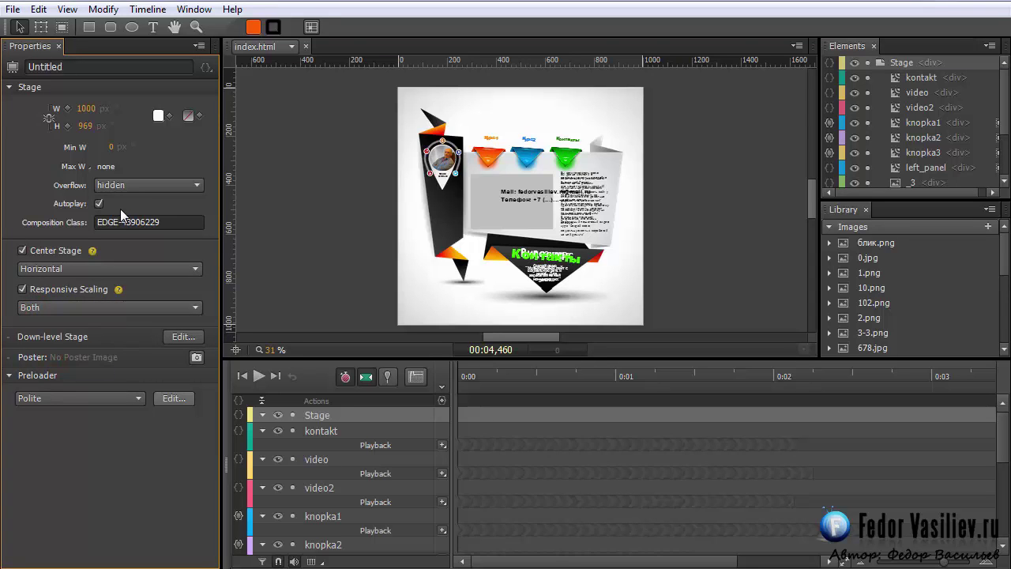
click(292, 46)
click(272, 86)
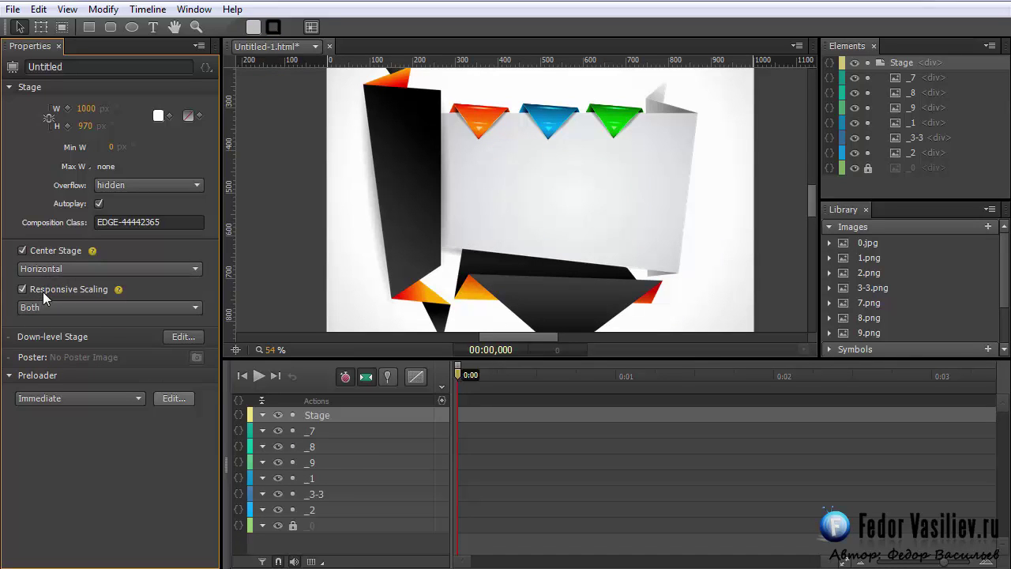
Convert the orange arrow into a symbol named knopka1 with Autoplay timeline enabled
key(ctrl+=)
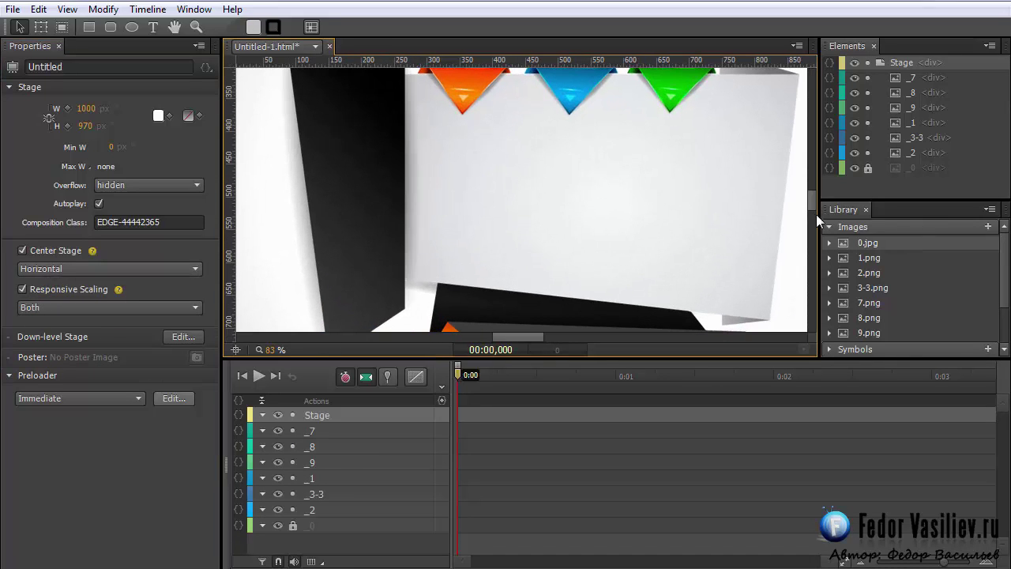
drag(814, 207, 813, 199)
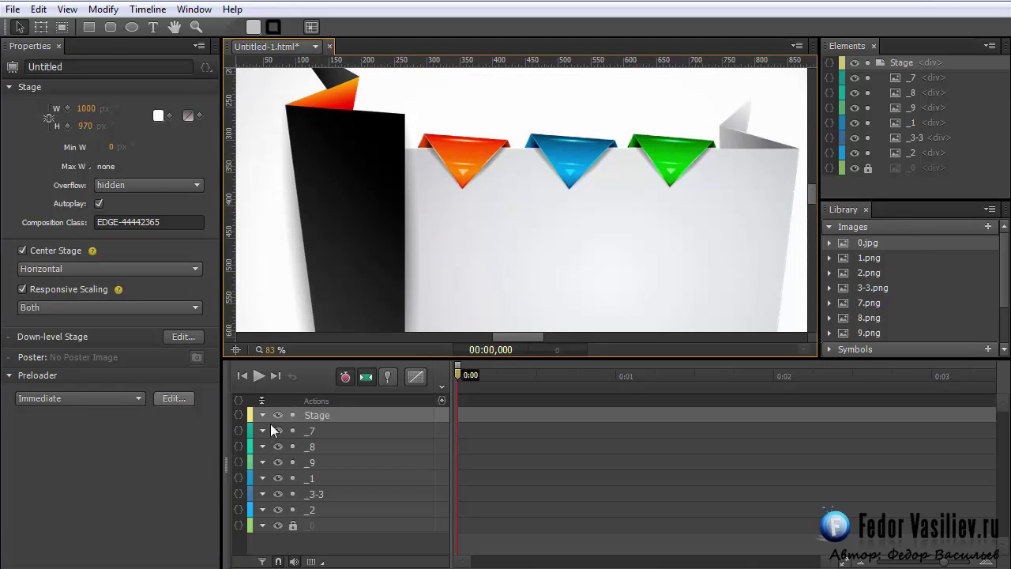
click(467, 161)
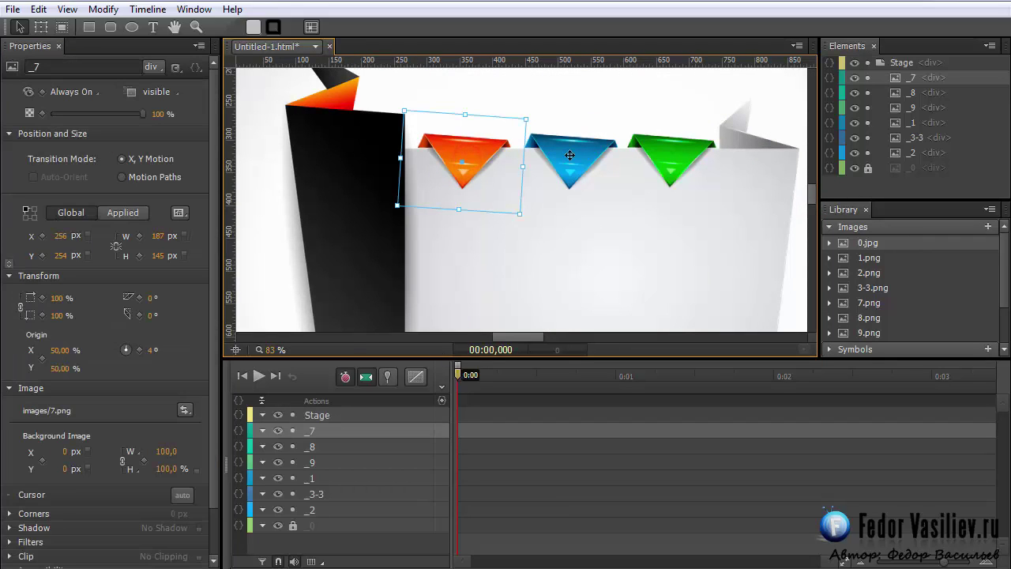
right_click(464, 157)
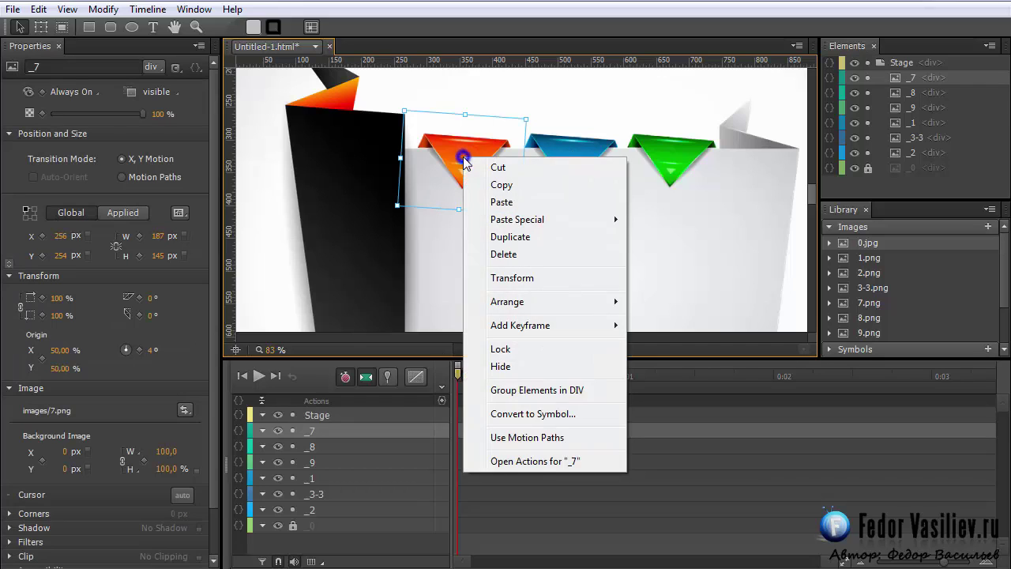
click(514, 417)
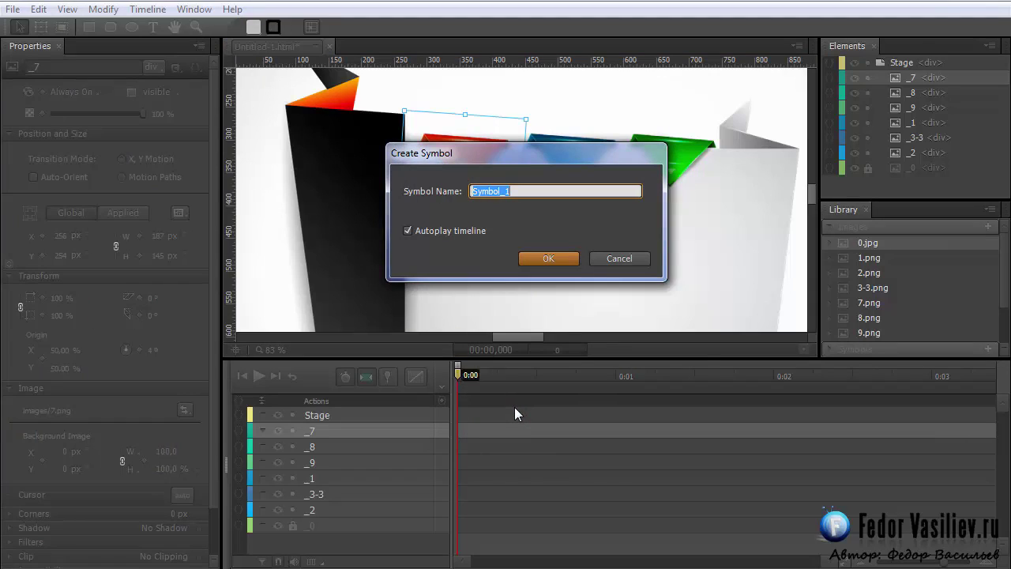
text(knopka1)
click(547, 260)
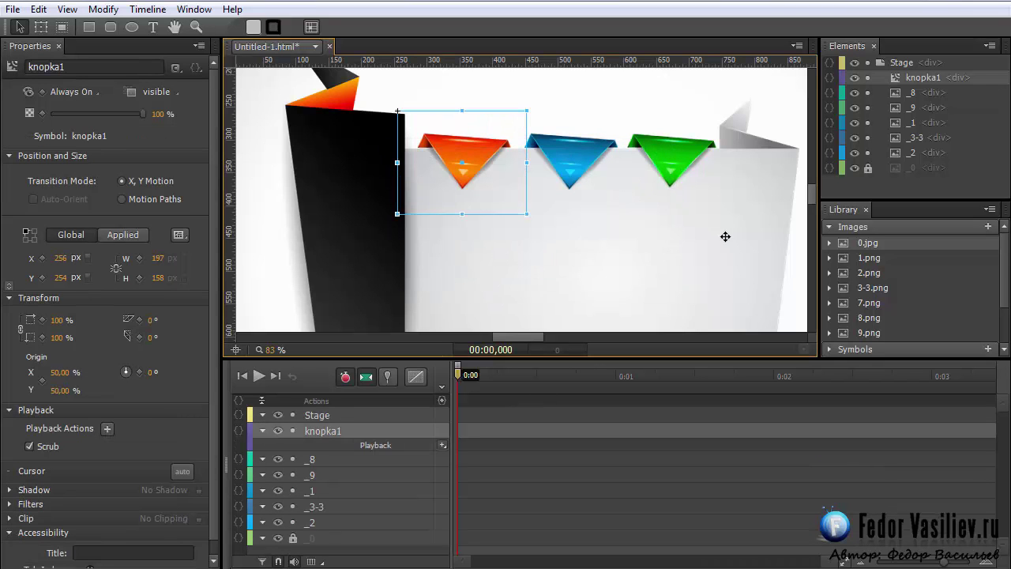
Convert the blue arrow into a symbol named knopka2 with Autoplay timeline enabled
click(577, 159)
right_click(574, 158)
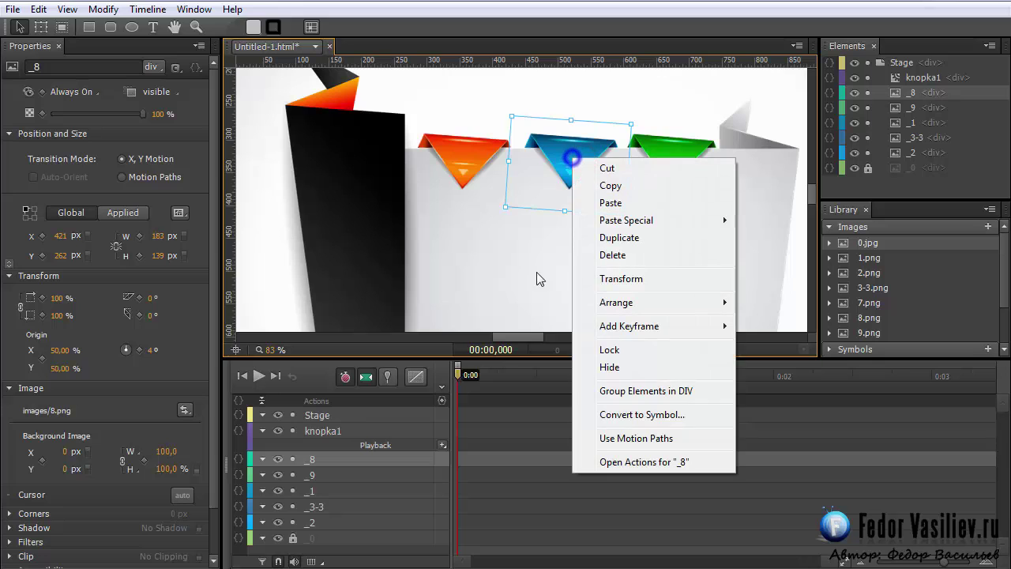
click(626, 415)
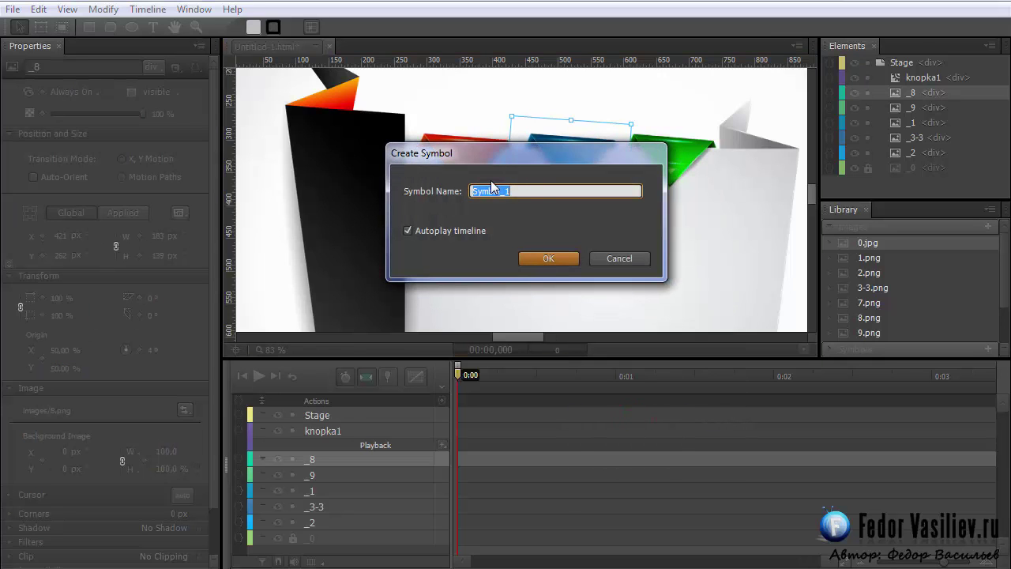
text(knopka2)
click(548, 259)
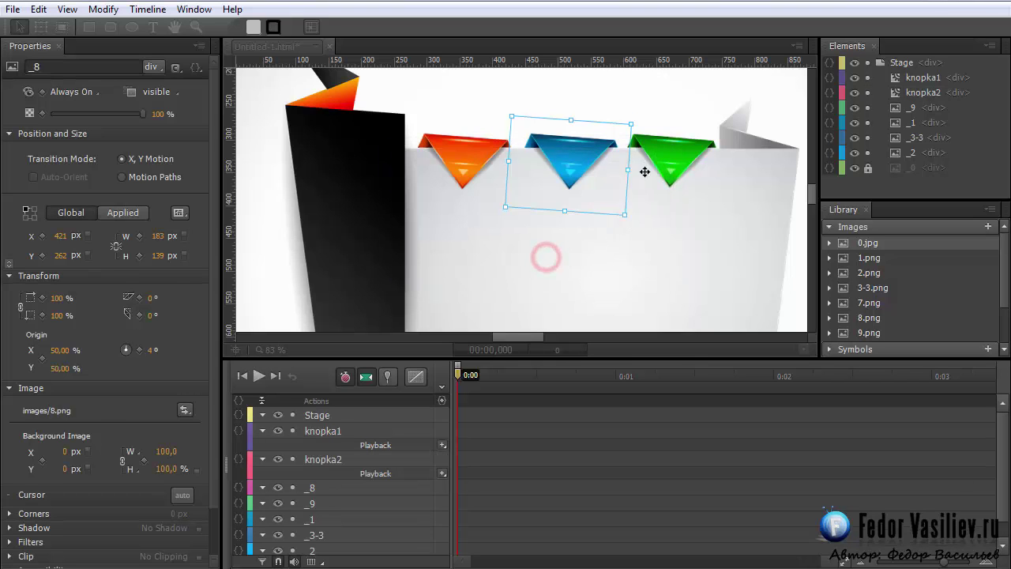
Convert the green arrow into a symbol named knopka3 with Autoplay timeline enabled
click(673, 154)
right_click(673, 153)
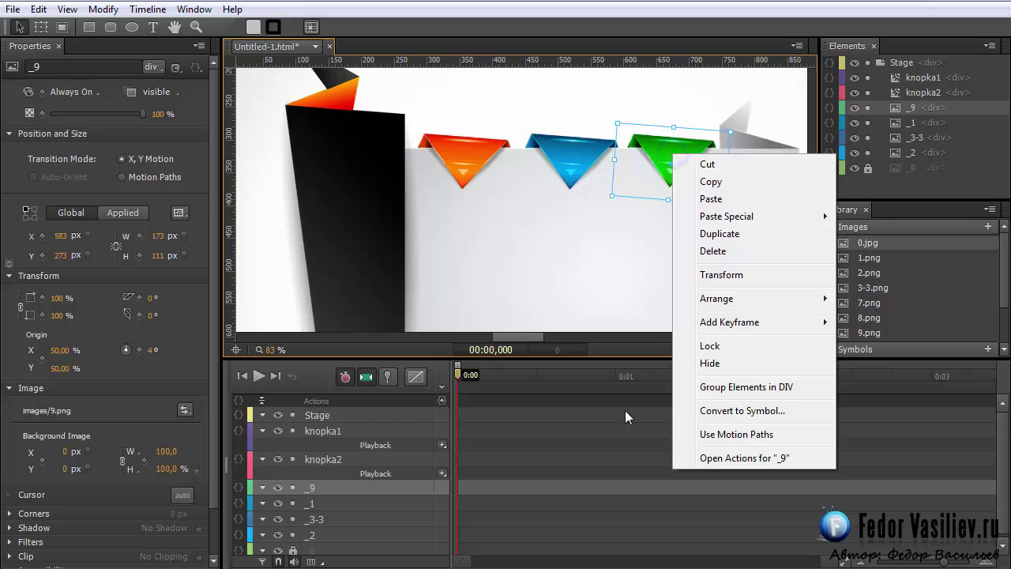
click(735, 411)
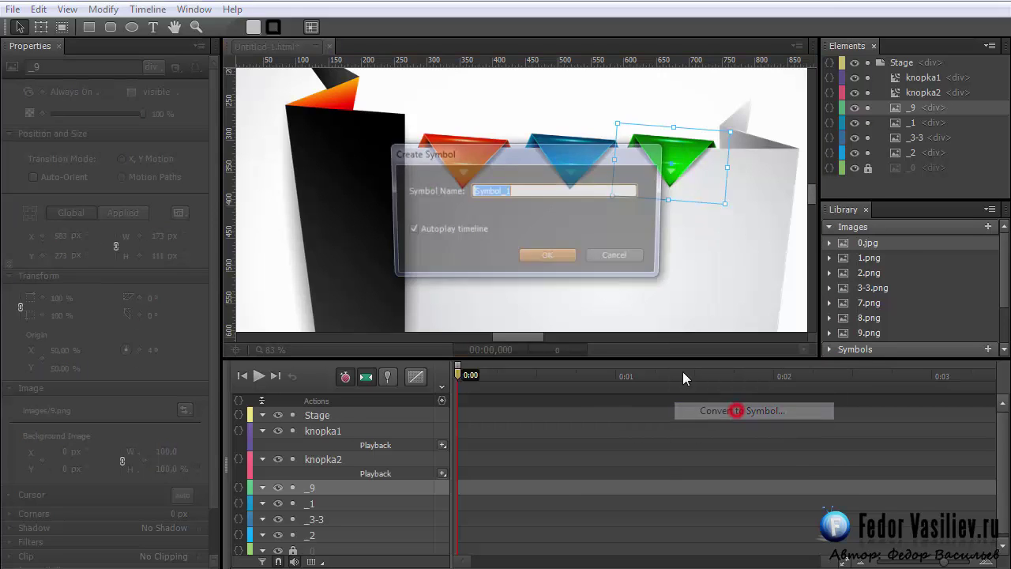
text(knopka3)
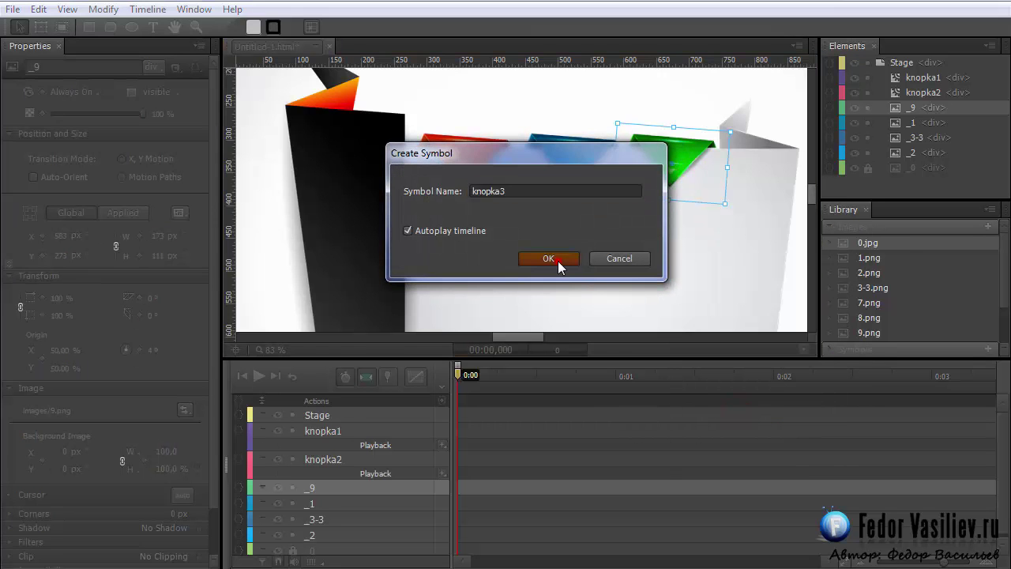
click(558, 261)
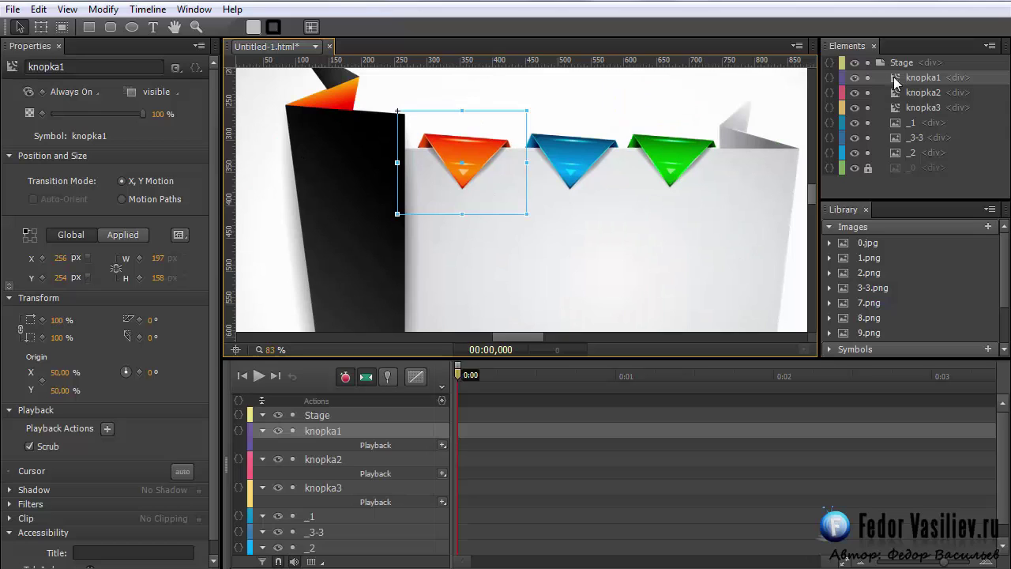
Inside the knopka1 symbol, raise the orange arrow to Y -9 px and turn on the Pin at 0:00
double_click(895, 79)
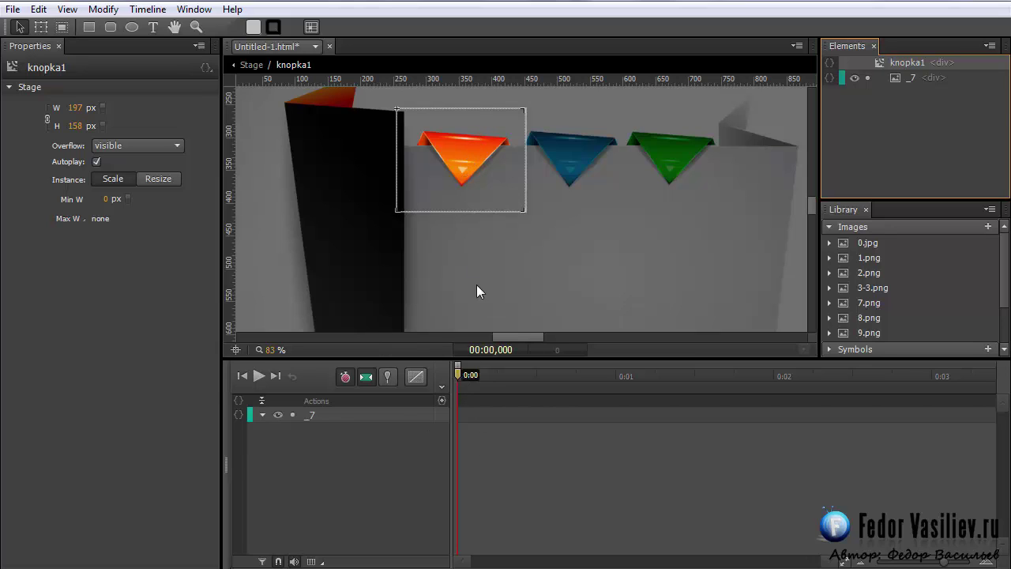
click(465, 160)
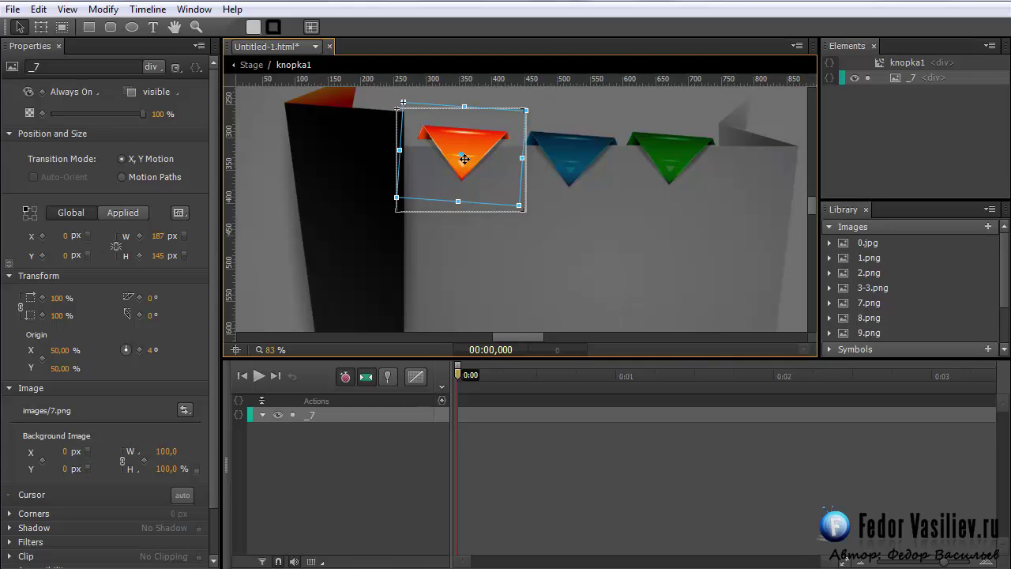
click(388, 379)
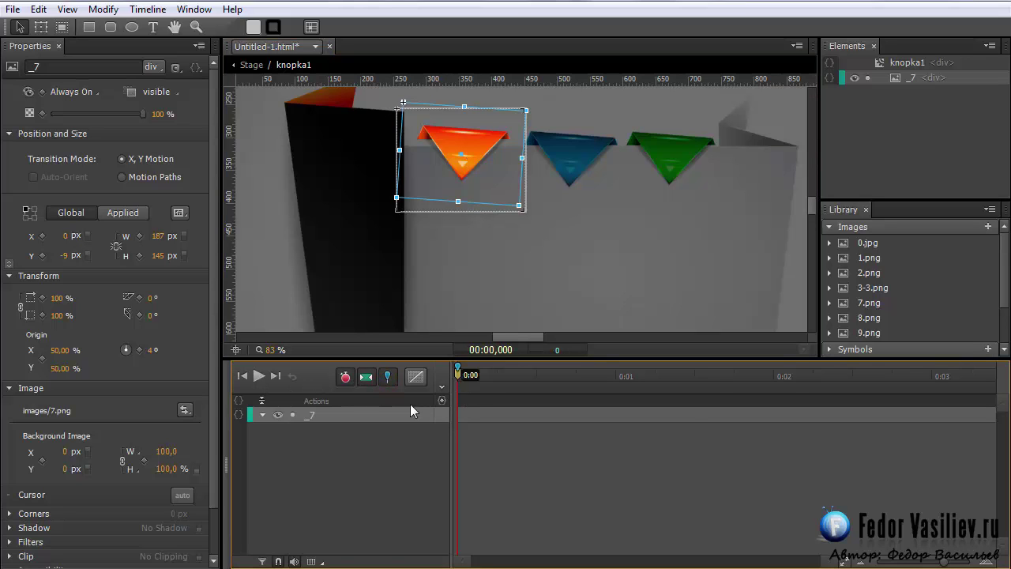
Using Ease Out Elastic easing and a shifted Pin, animate the orange arrow down to Y 1 px at 0:00,675
click(415, 377)
click(439, 431)
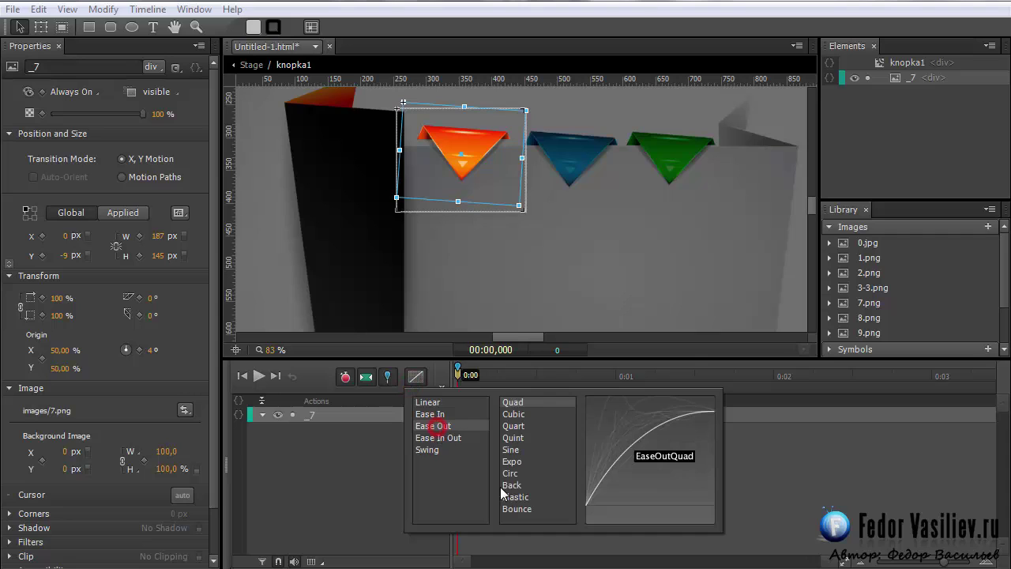
click(514, 497)
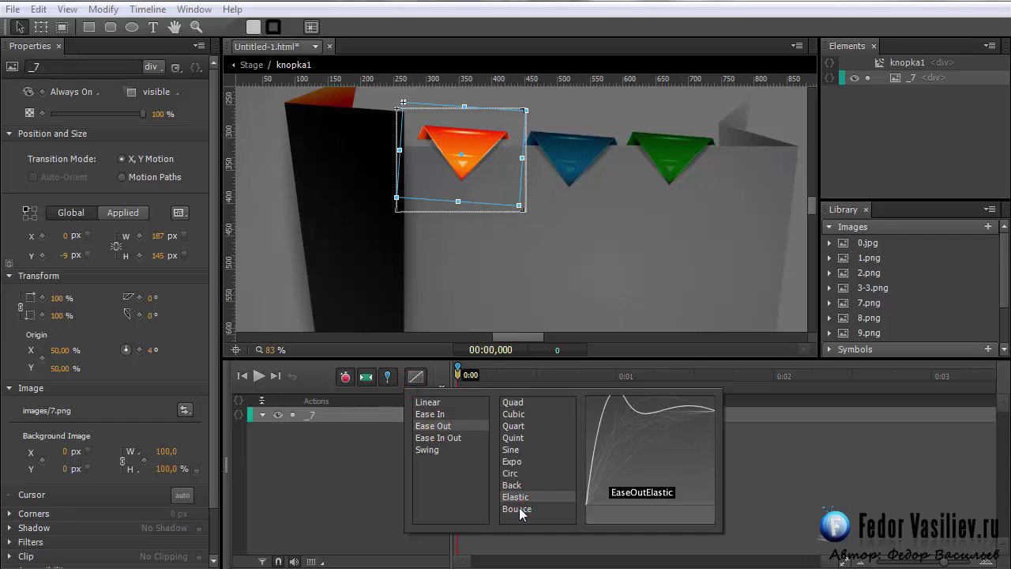
click(516, 495)
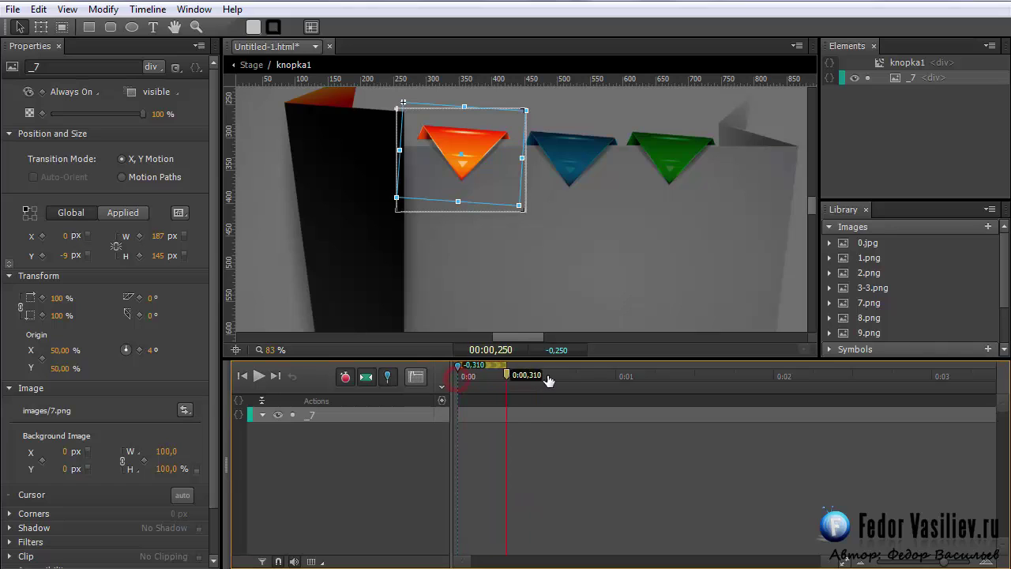
drag(460, 379, 565, 393)
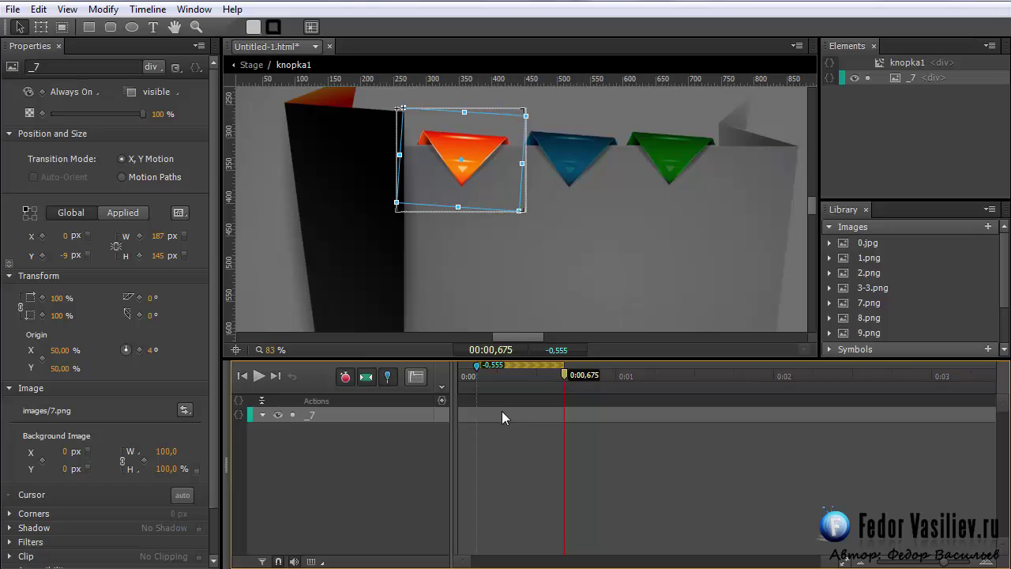
key(shift+Down)
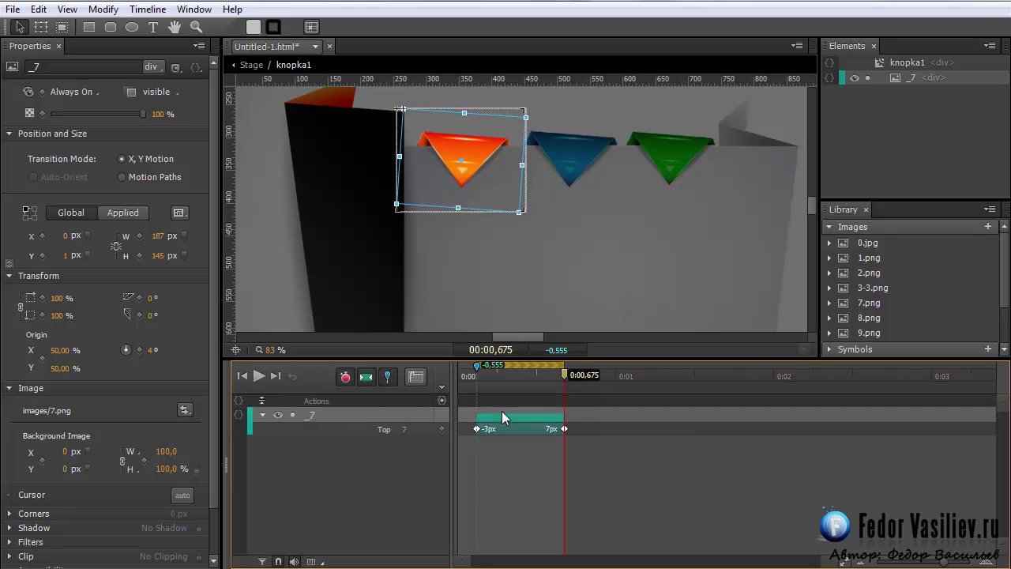
Play the orange arrow's drop animation several times from near the start of the timeline to check the motion
click(478, 374)
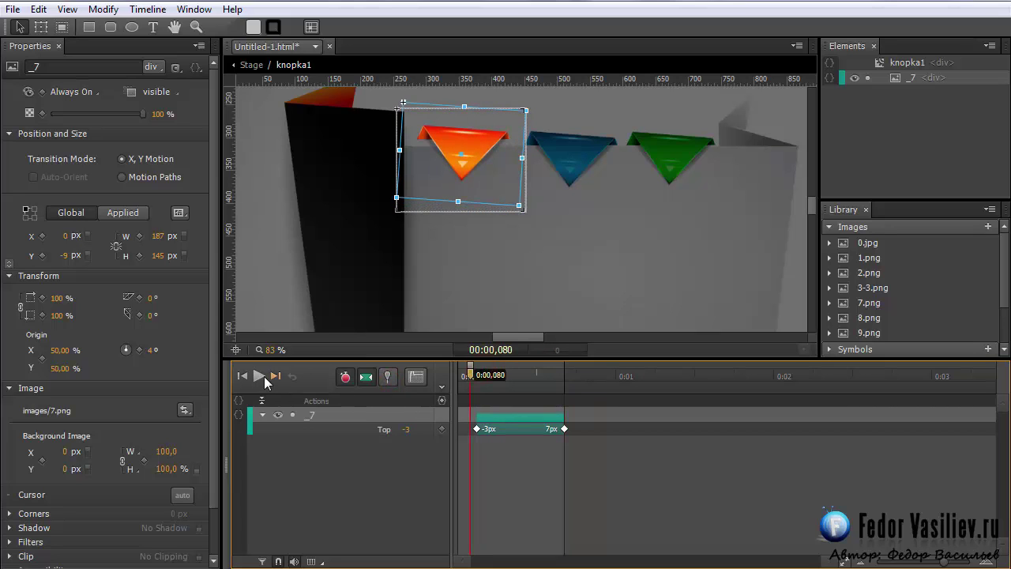
click(259, 377)
click(474, 374)
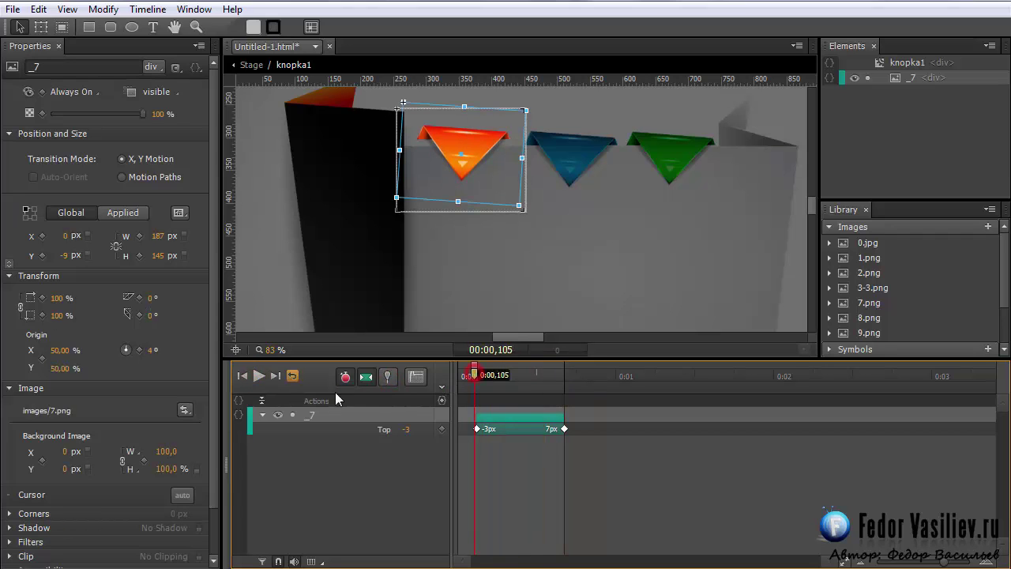
click(255, 376)
click(466, 374)
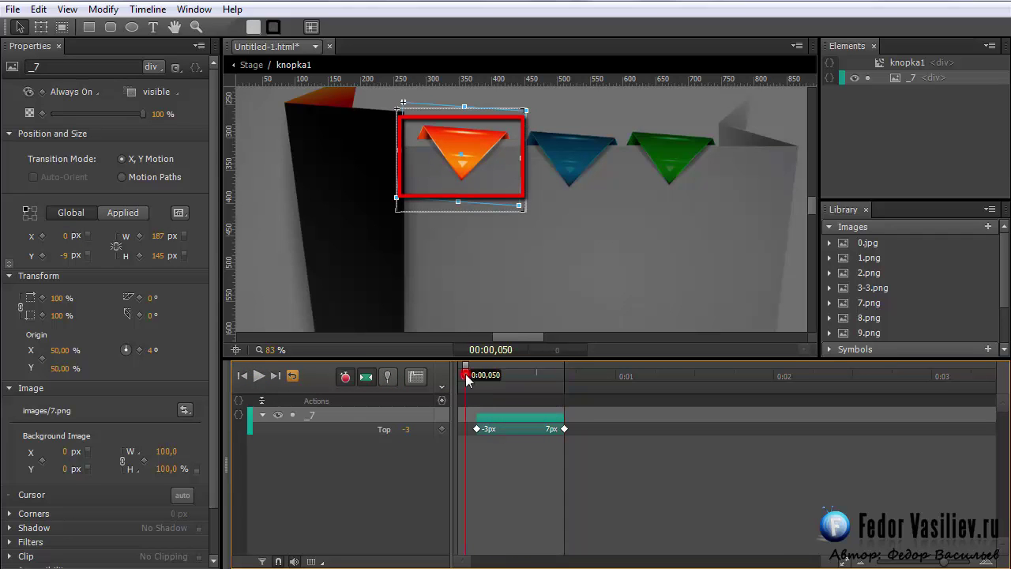
click(257, 377)
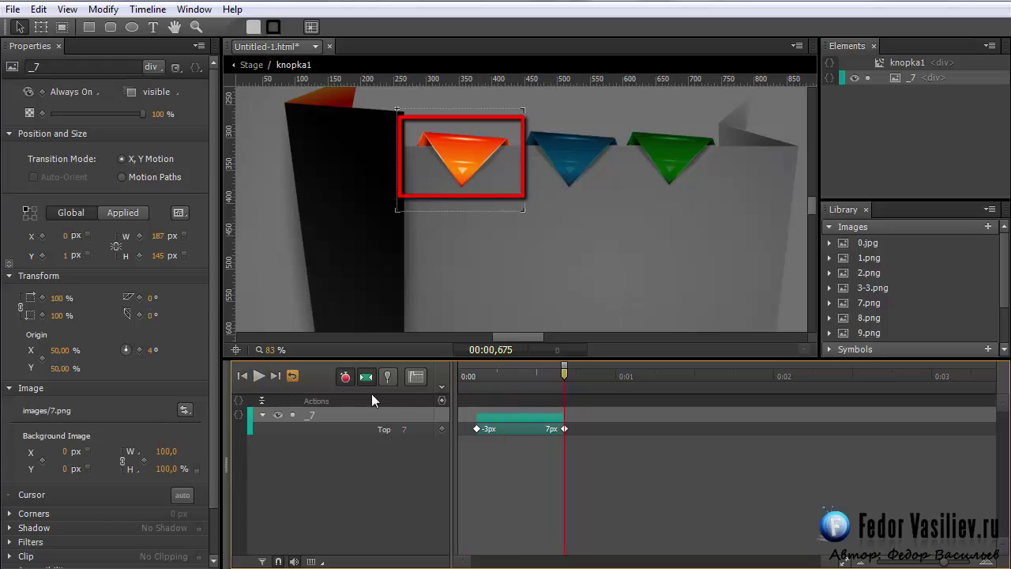
Add a timeline trigger at 675 ms with the Stop playback action targeting the knopka1 symbol
click(442, 401)
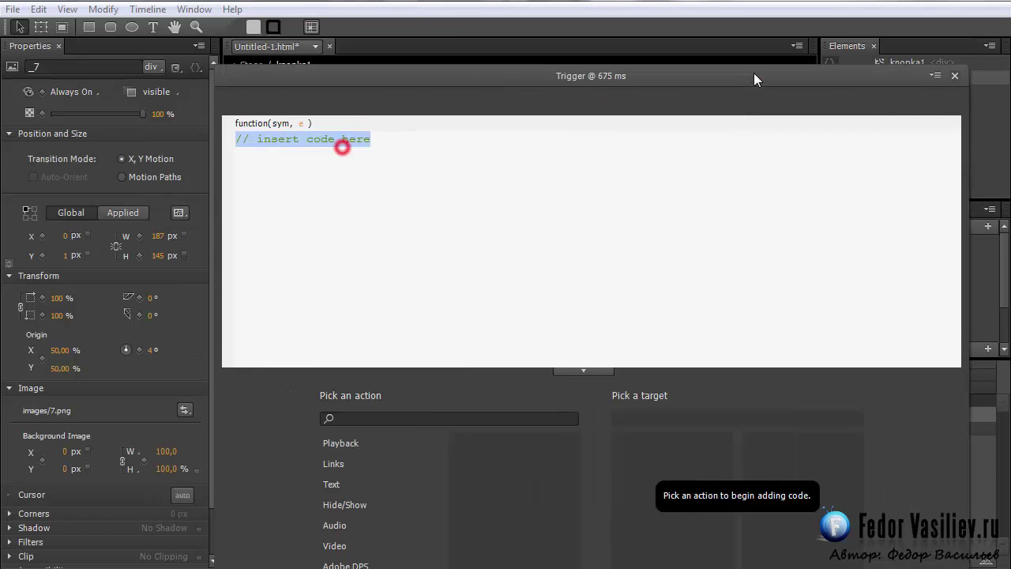
drag(754, 74, 731, 22)
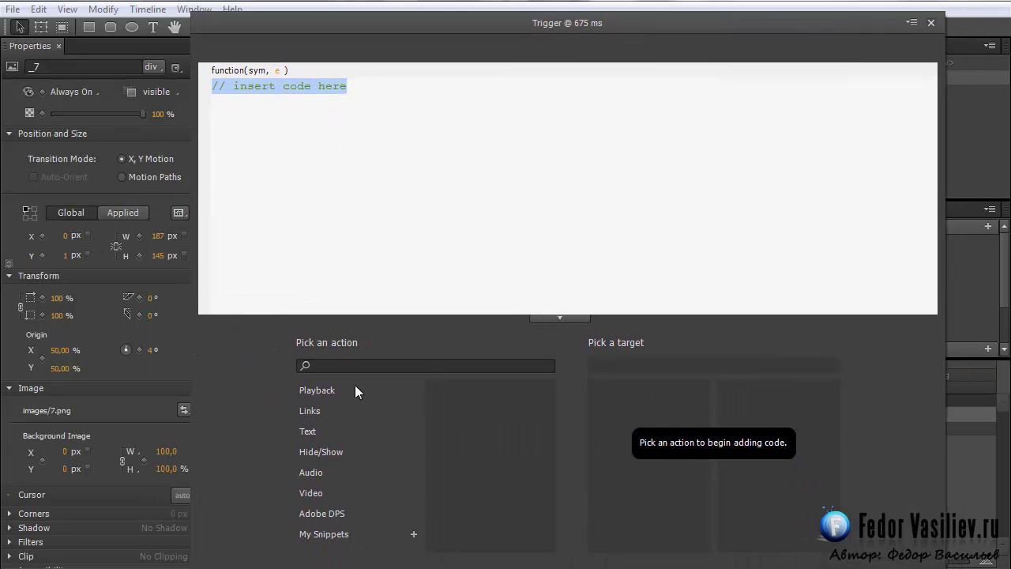
click(317, 390)
click(478, 435)
double_click(618, 412)
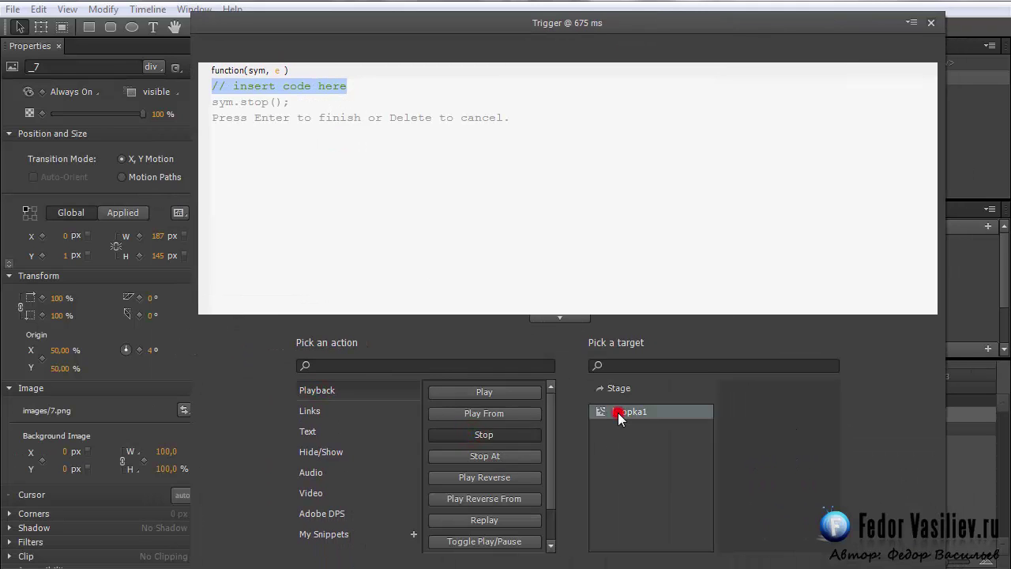
click(931, 23)
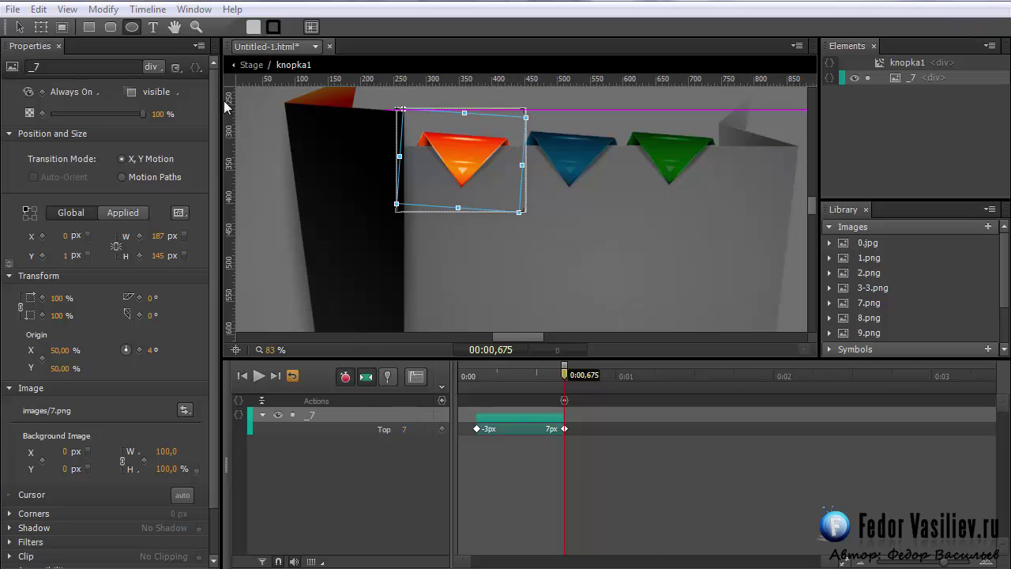
Draw an ellipse about 74 × 68 px over the orange arrow and place it behind the arrow in the element order
click(133, 28)
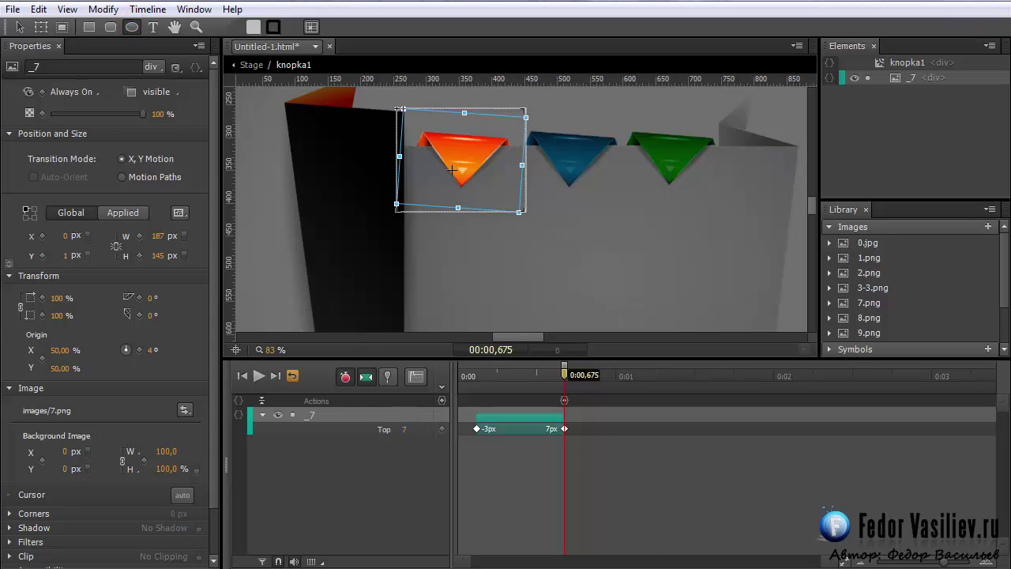
mouse_move(440, 153)
mouse_down()
mouse_move(484, 204)
mouse_move(491, 198)
mouse_move(468, 180)
mouse_up()
key(v)
drag(916, 77, 918, 112)
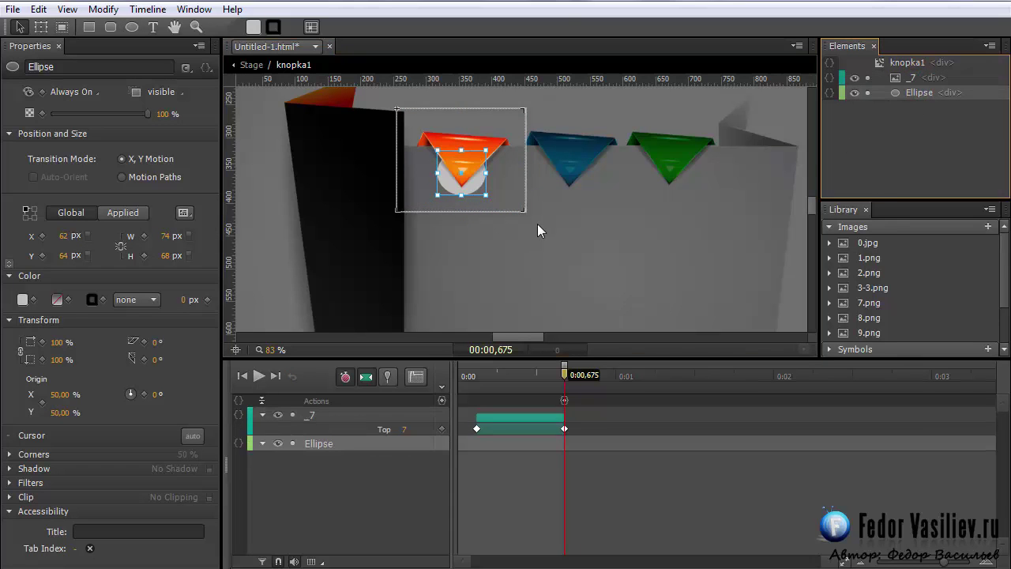
Lock the _7 arrow element and shrink the ellipse to about 36 × 44 px so it is hidden behind the arrow
click(869, 78)
drag(479, 183, 480, 187)
drag(480, 188, 477, 185)
click(34, 469)
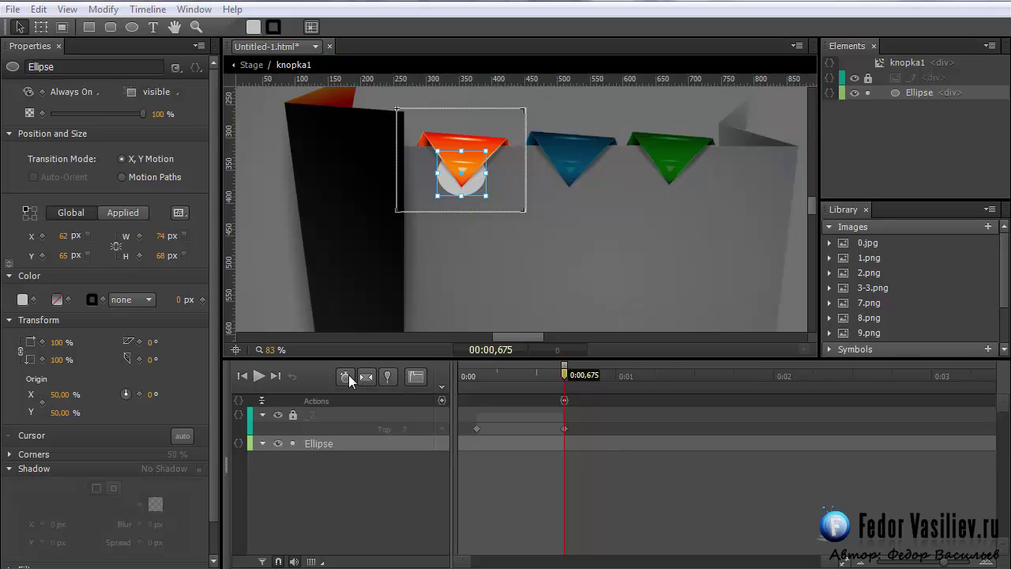
drag(485, 195, 449, 180)
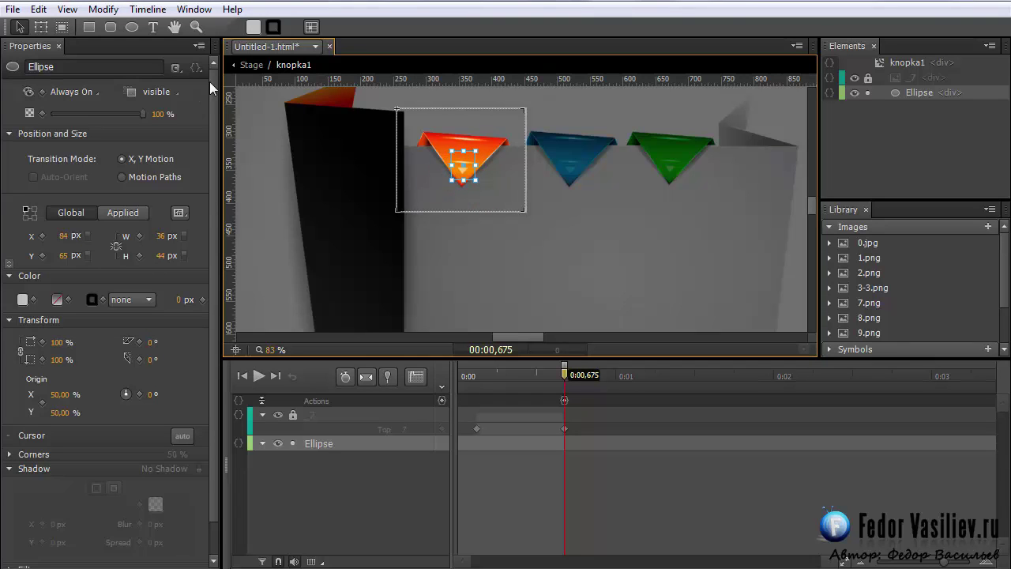
Make the ellipse's fill fully transparent, rgba(192,192,192,0.00)
click(253, 27)
drag(367, 139, 384, 270)
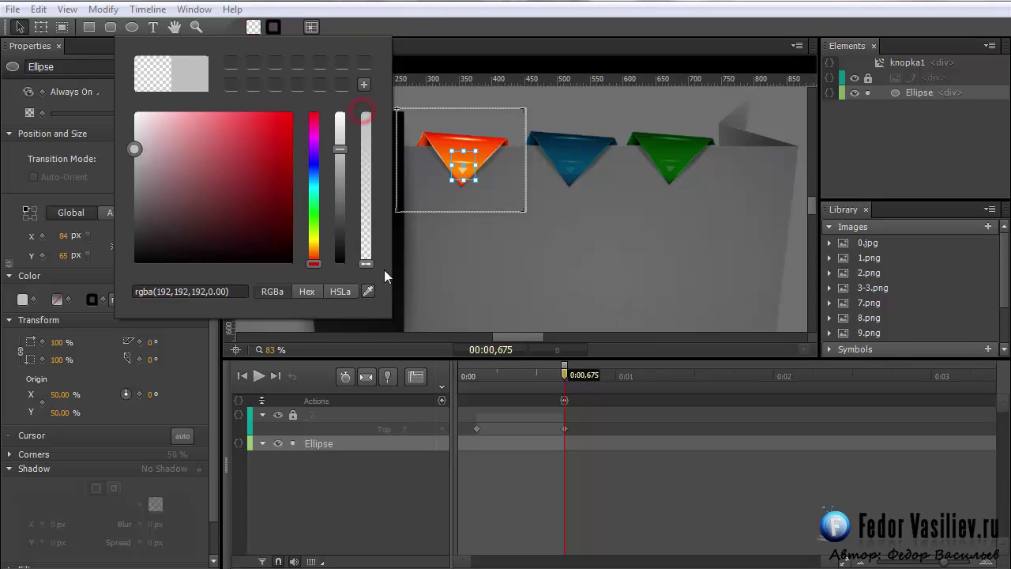
click(403, 11)
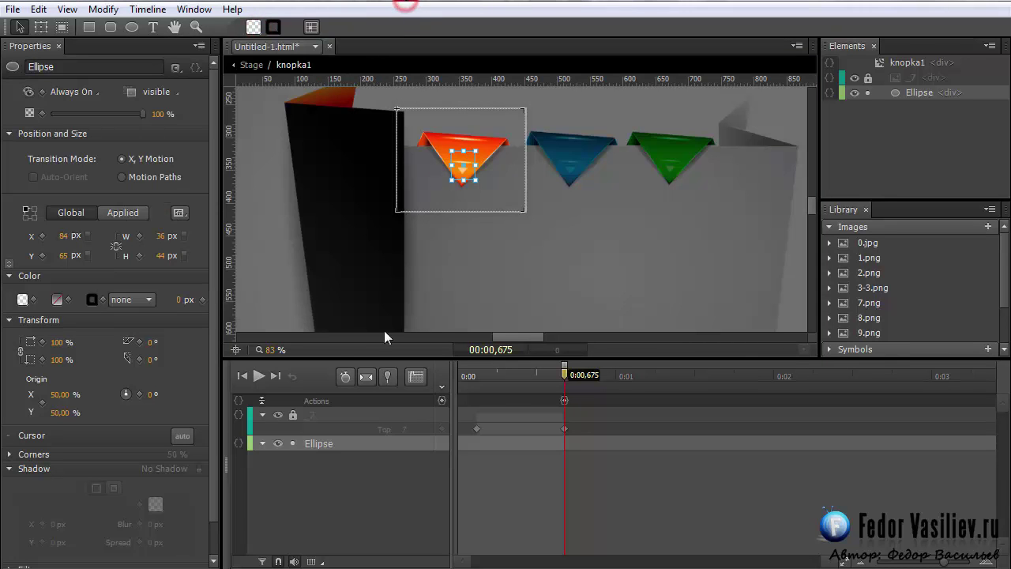
Turn on the ellipse's shadow with a 51 px blur and a 32 px spread
click(10, 469)
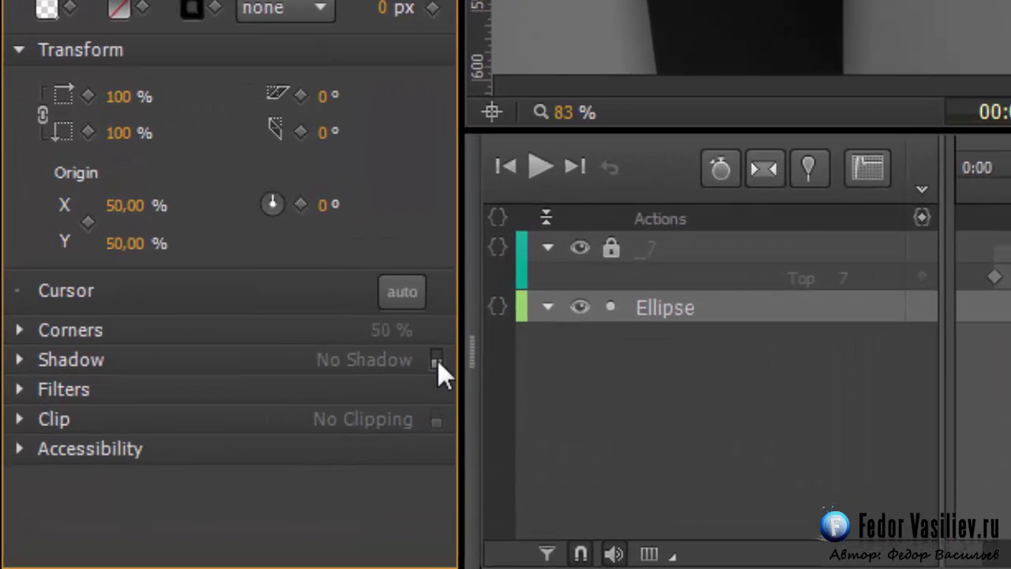
click(210, 469)
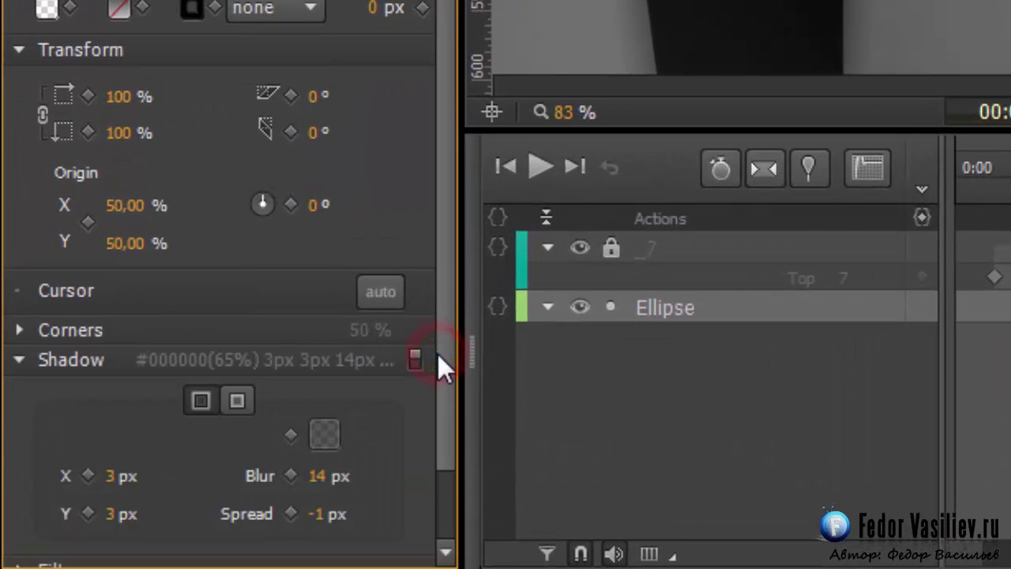
drag(320, 488, 384, 479)
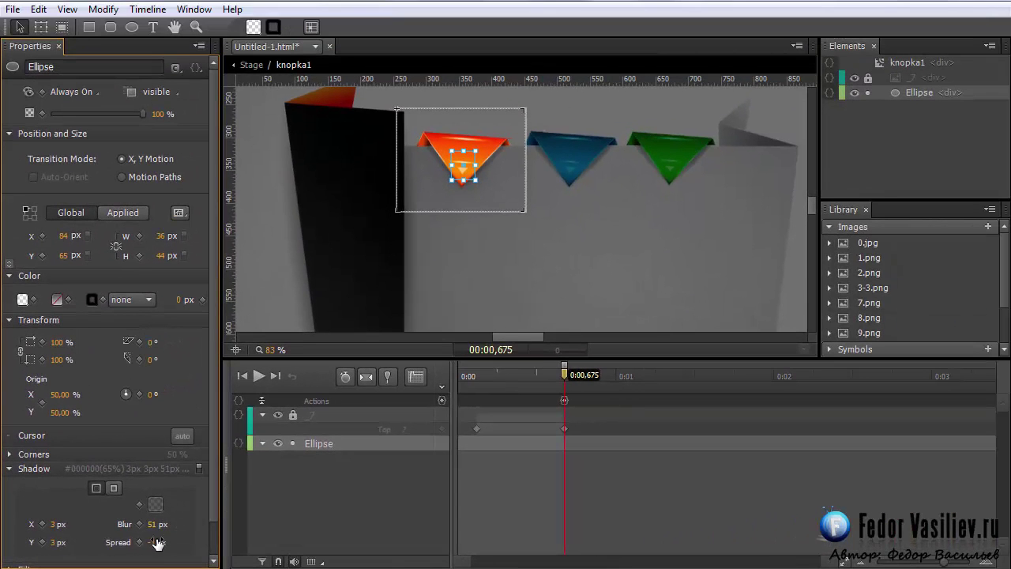
mouse_move(155, 542)
mouse_down()
mouse_move(192, 543)
mouse_move(162, 543)
mouse_up()
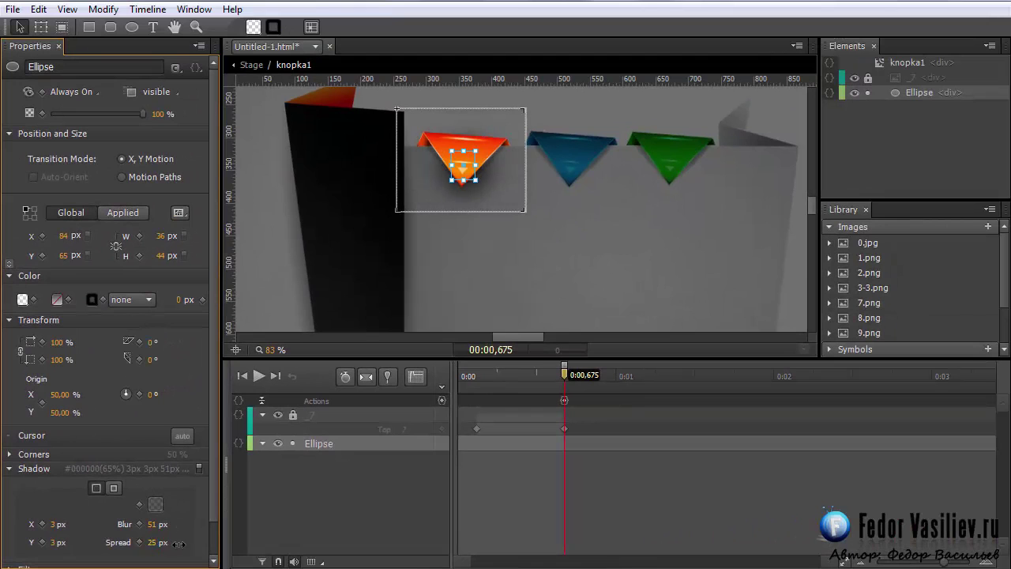
Color the ellipse's shadow orange, rgba(217,108,0,0.65), to make a glow around the arrow
click(156, 505)
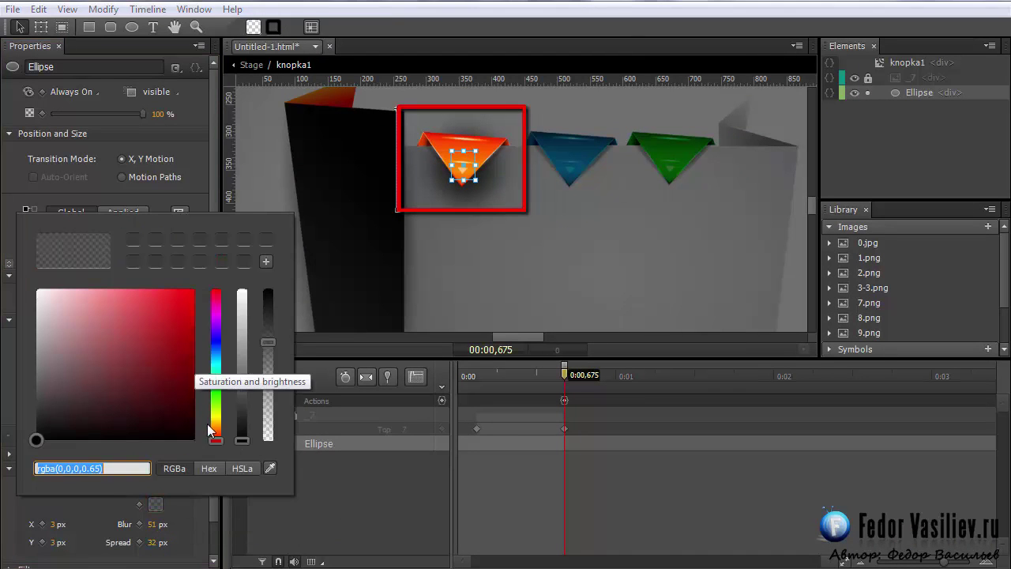
click(270, 469)
click(488, 156)
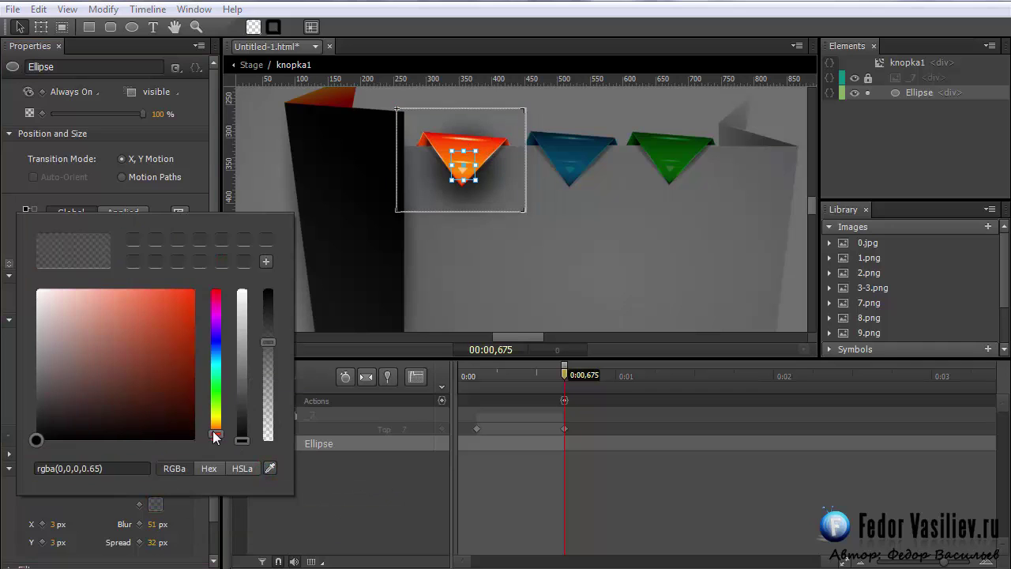
click(194, 311)
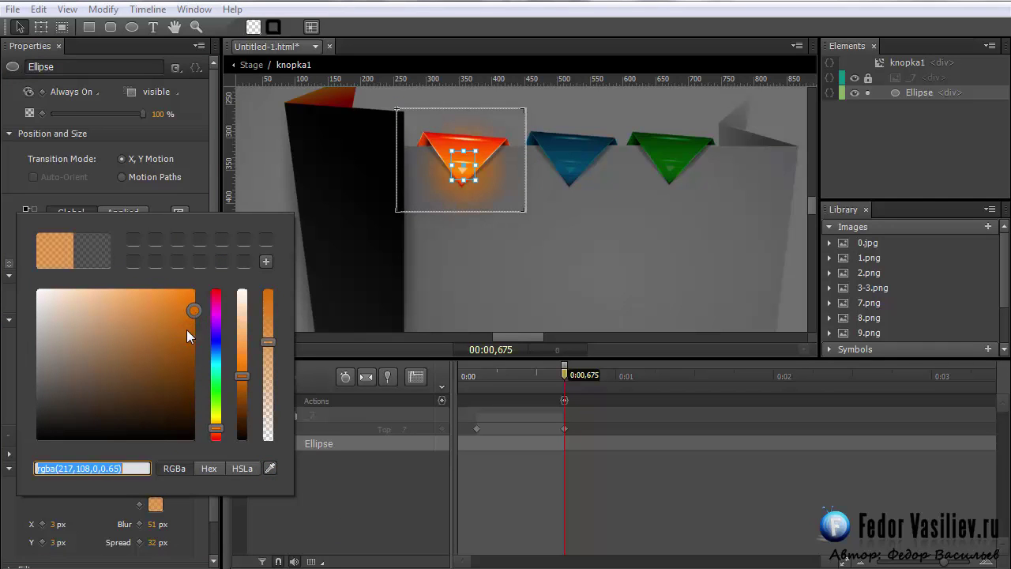
click(313, 479)
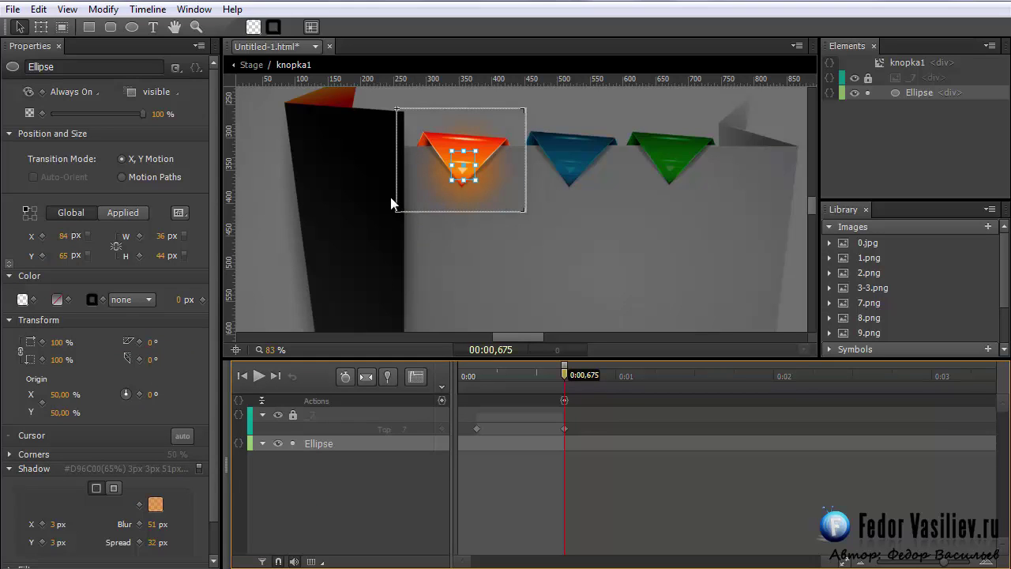
Reposition the glowing ellipse to about X 85, Y 69 px and reduce it to about 32 × 31 px behind the arrow
mouse_move(458, 170)
mouse_down()
mouse_move(458, 160)
mouse_move(451, 202)
mouse_move(457, 175)
mouse_up()
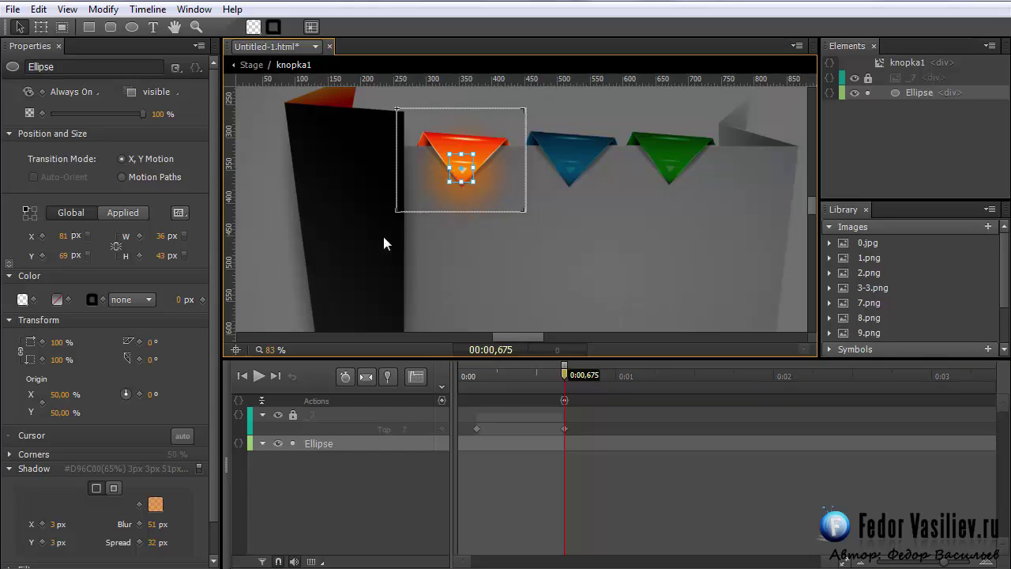
click(452, 238)
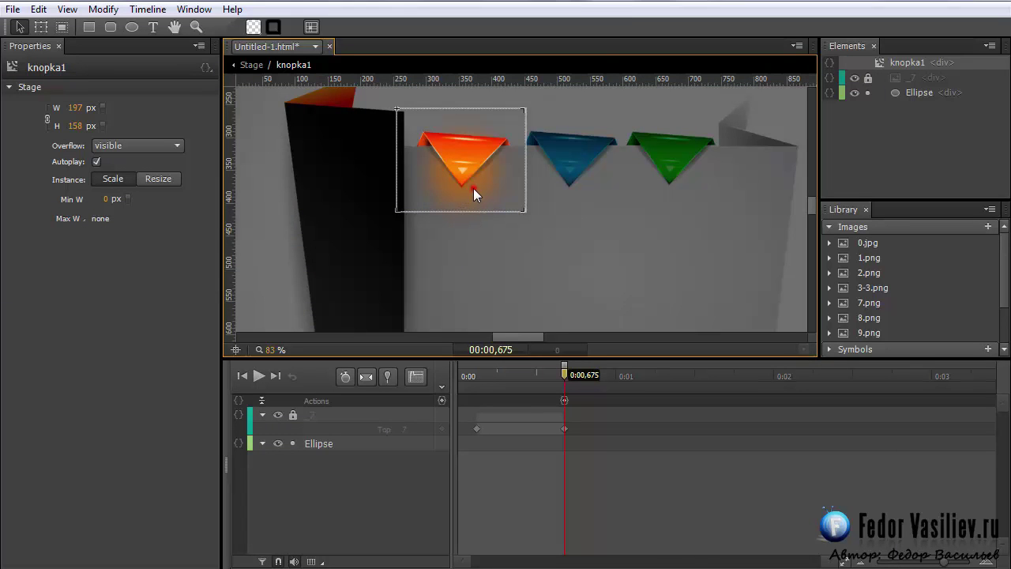
click(473, 188)
click(898, 94)
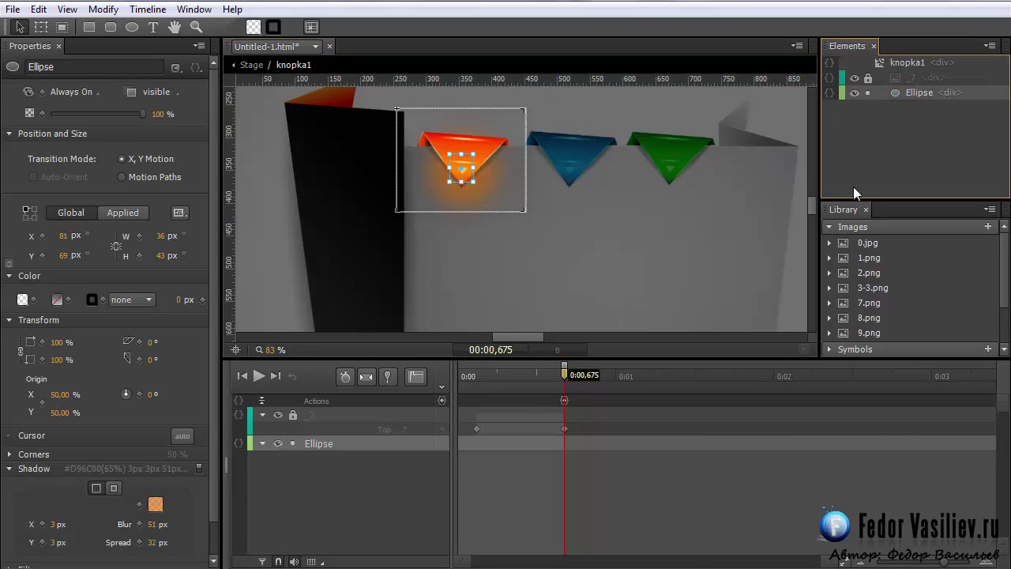
drag(450, 181, 451, 173)
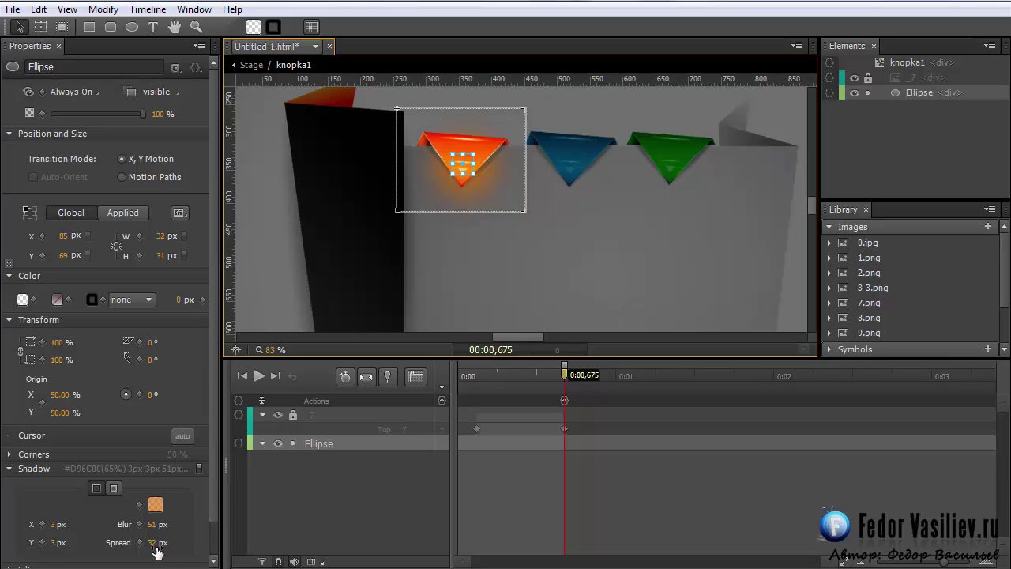
Set the ellipse shadow's spread to 25 px and blur to 49 px, previewing the page in the browser, and switch it to an inset shadow
drag(153, 545, 143, 547)
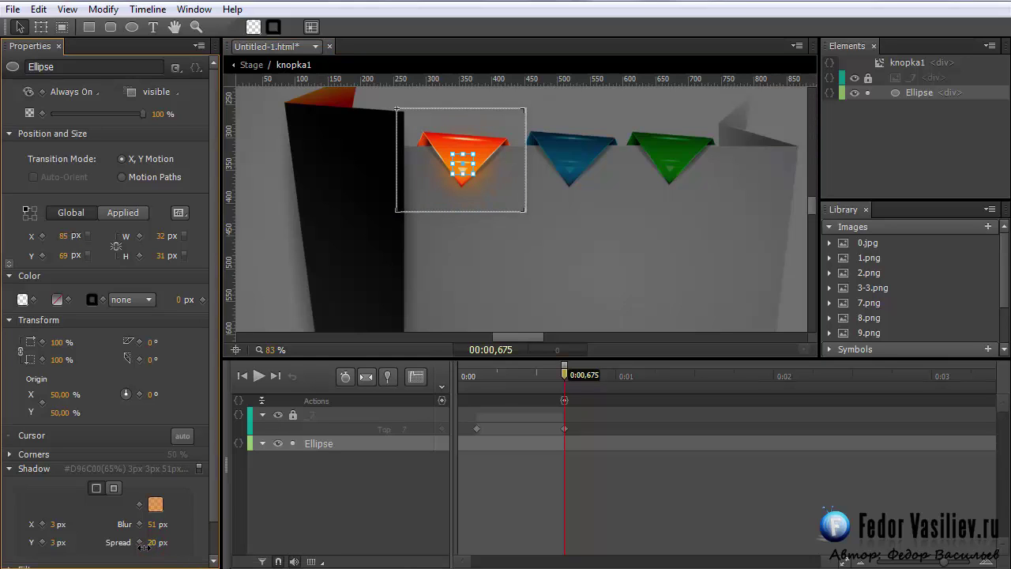
key(ctrl+Return)
click(896, 92)
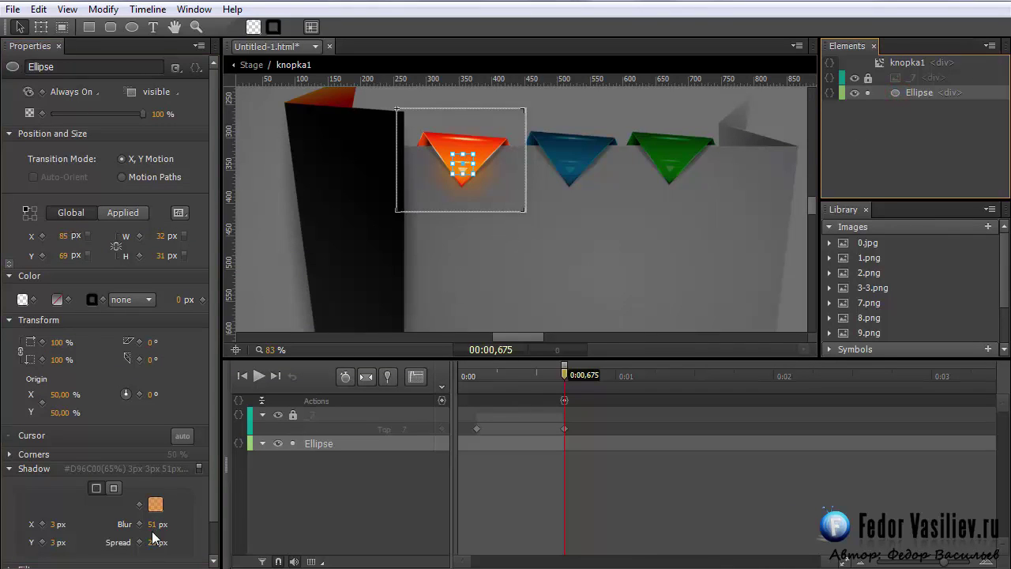
mouse_move(152, 524)
mouse_down()
mouse_move(190, 530)
mouse_move(139, 526)
mouse_move(170, 531)
mouse_move(153, 531)
mouse_move(165, 547)
mouse_move(200, 552)
mouse_move(117, 548)
mouse_up()
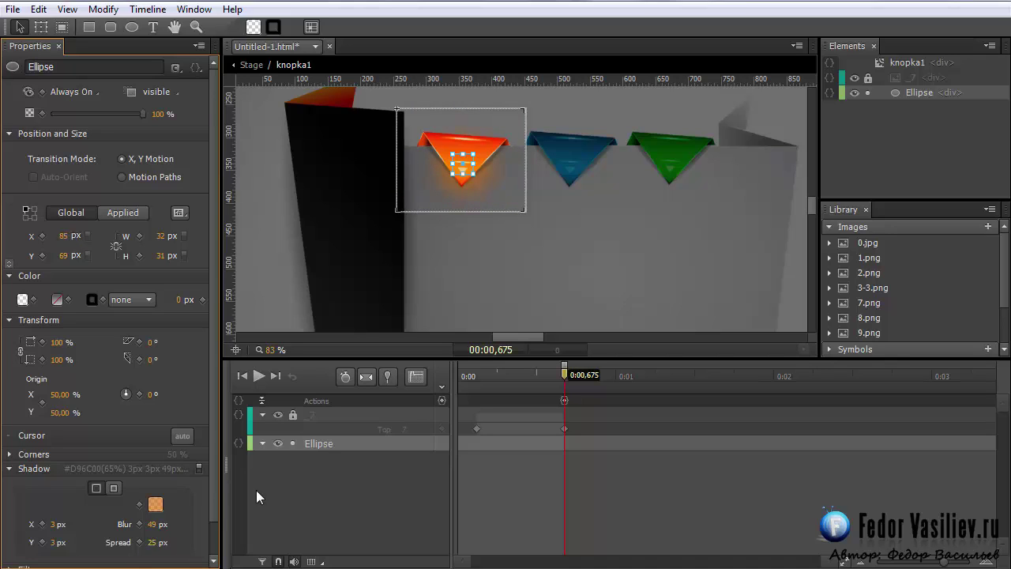
click(113, 488)
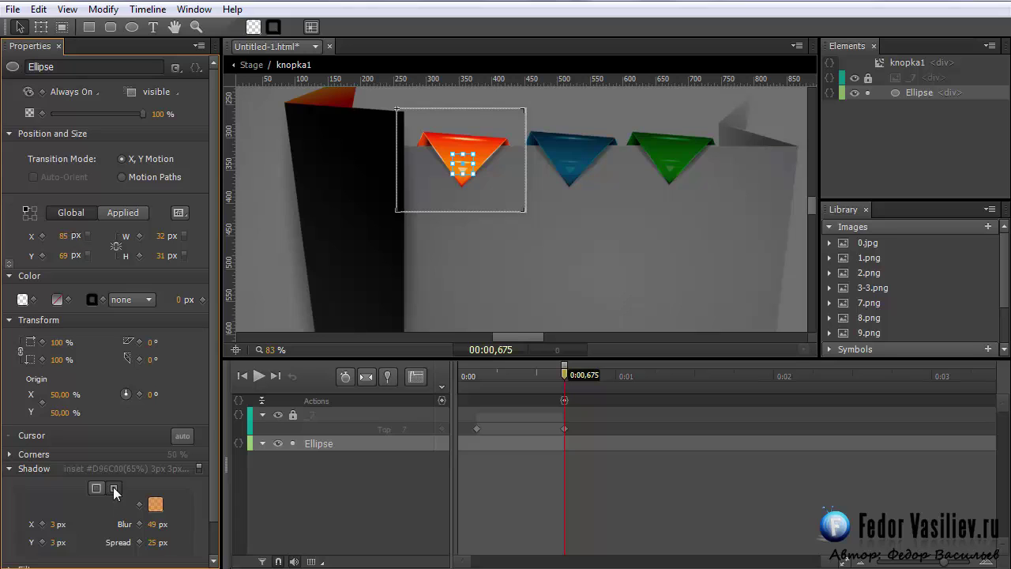
Switch the ellipse's shadow back to an outer drop shadow and place the ellipse at about X 82, Y 71 px on the orange arrow
drag(461, 171, 489, 219)
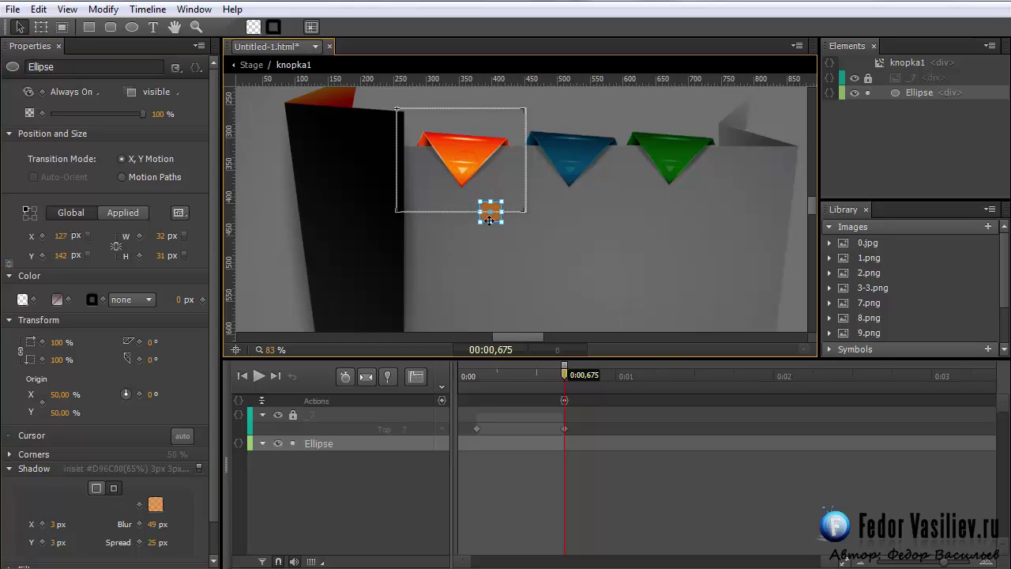
click(98, 488)
click(97, 489)
click(96, 489)
drag(490, 216, 463, 171)
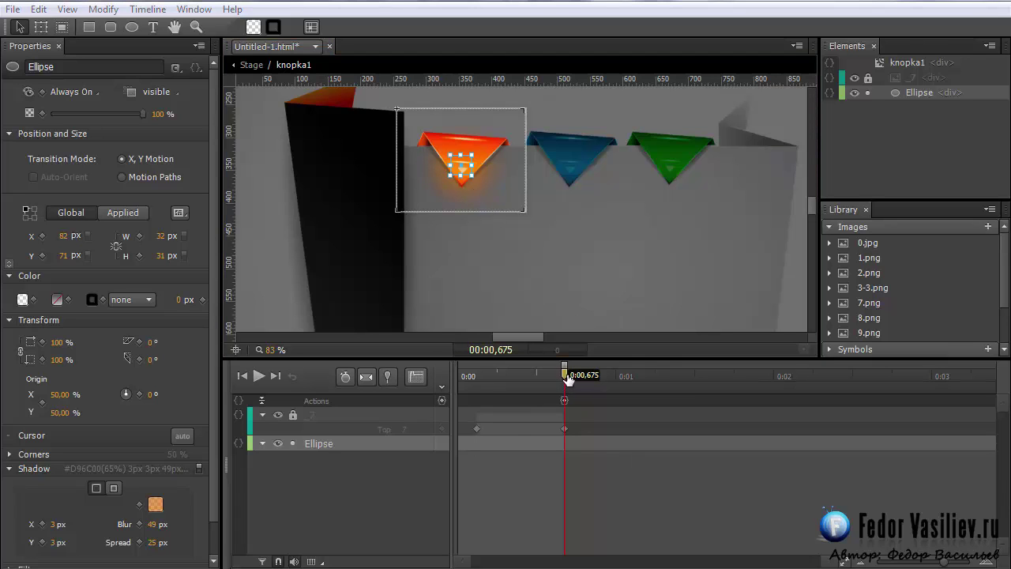
Set the ellipse's display to Off at the start of the knopka1 timeline
drag(565, 372, 451, 380)
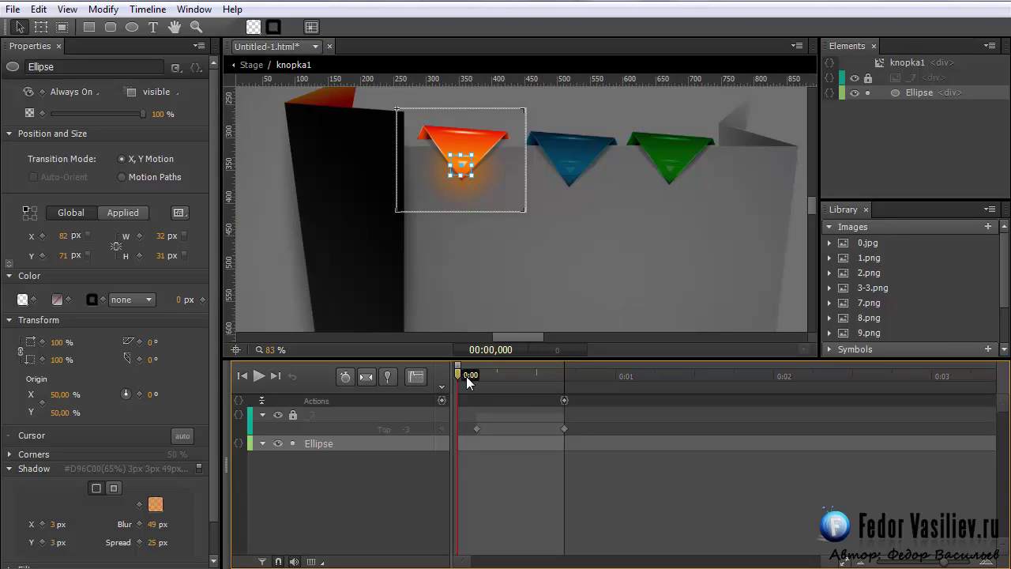
click(75, 93)
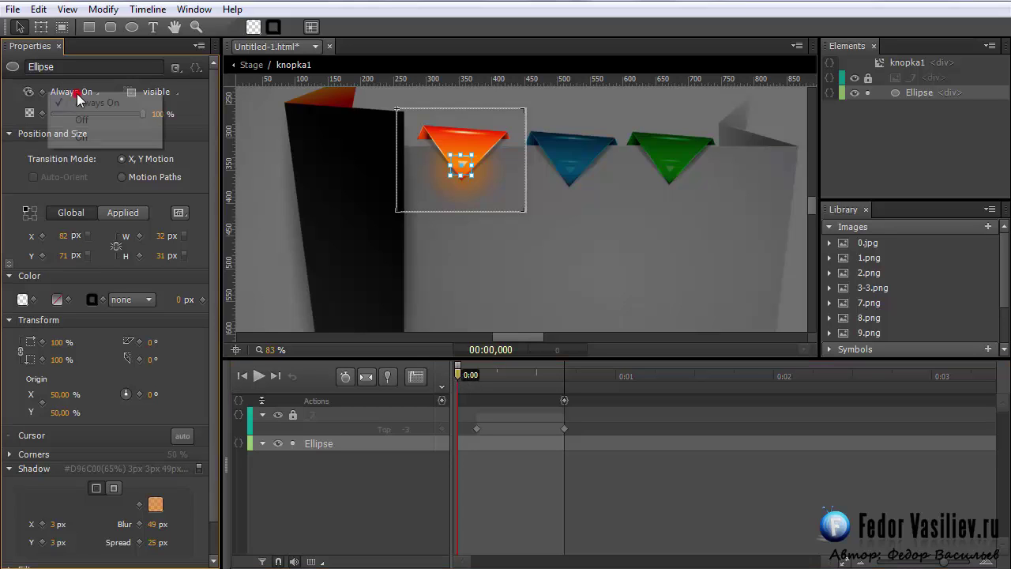
click(320, 444)
double_click(318, 443)
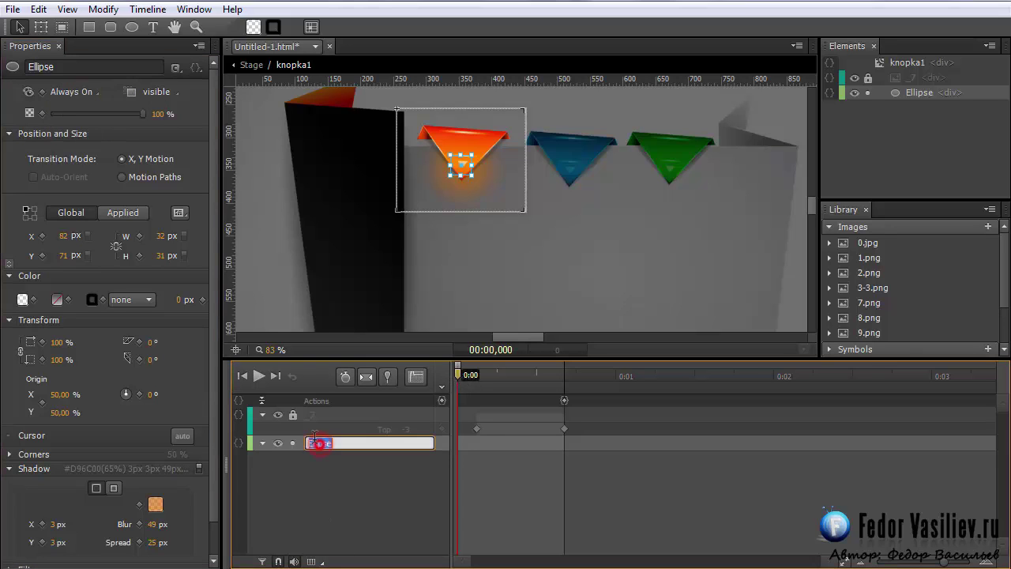
click(338, 463)
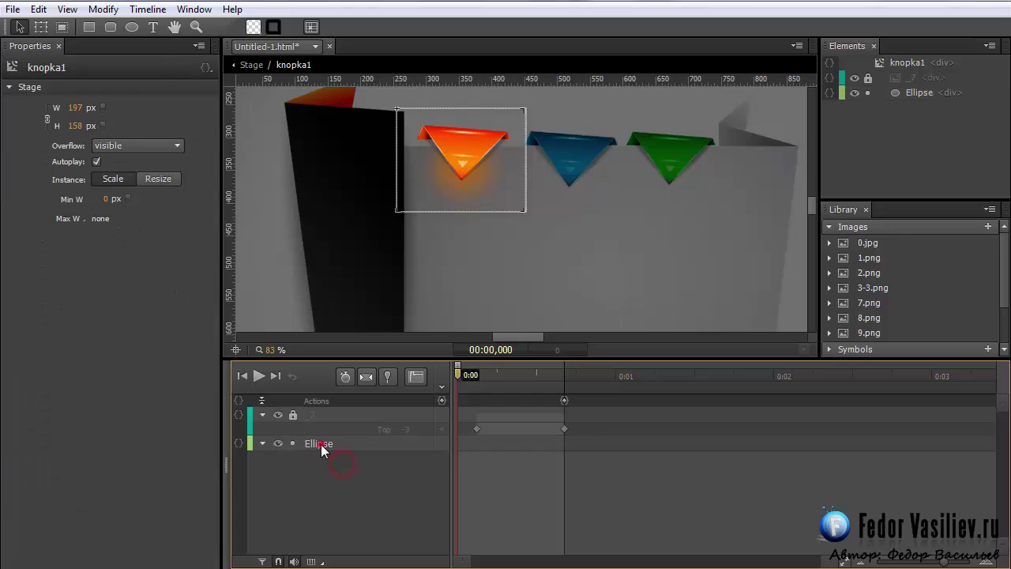
click(321, 444)
click(57, 94)
click(81, 119)
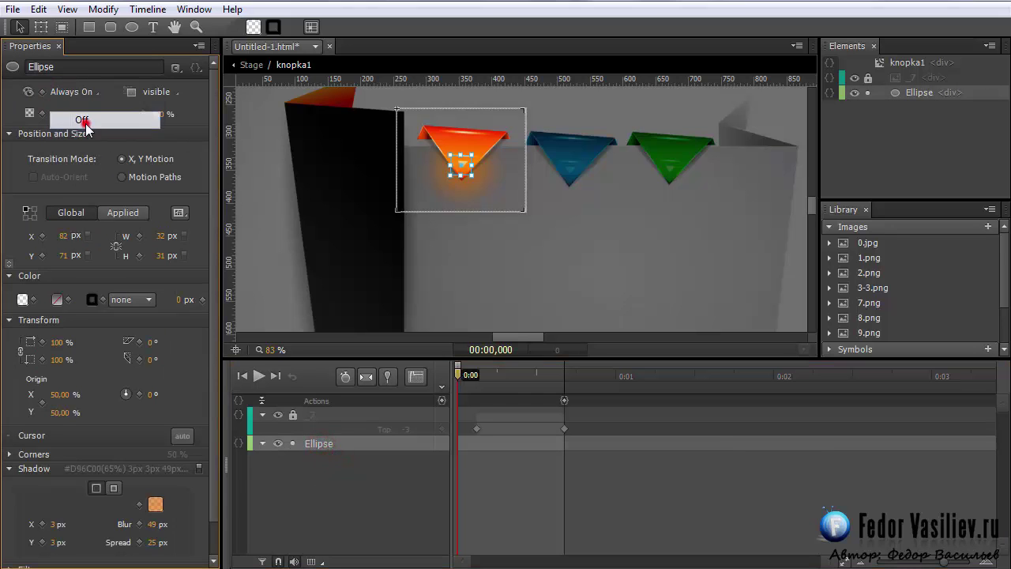
Set the ellipse's display to On at 0.75 s and add a timeline label named 1 there
drag(460, 373, 578, 415)
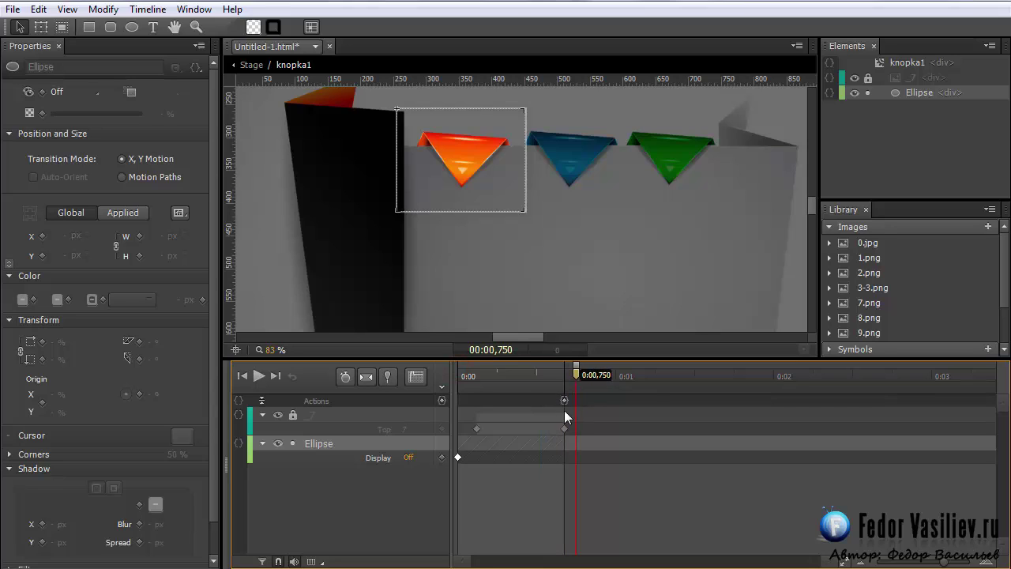
click(565, 400)
click(52, 91)
click(80, 138)
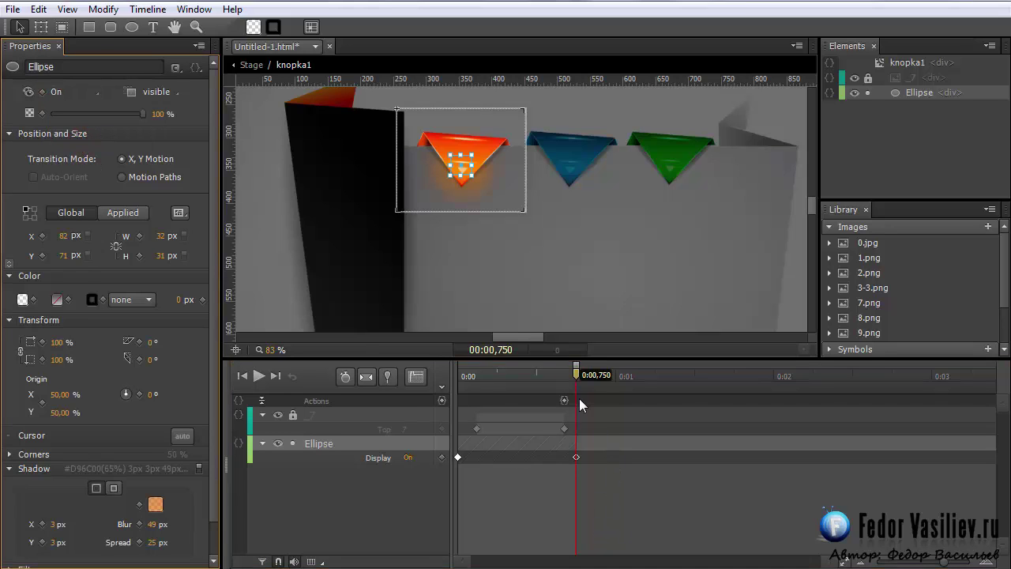
click(441, 386)
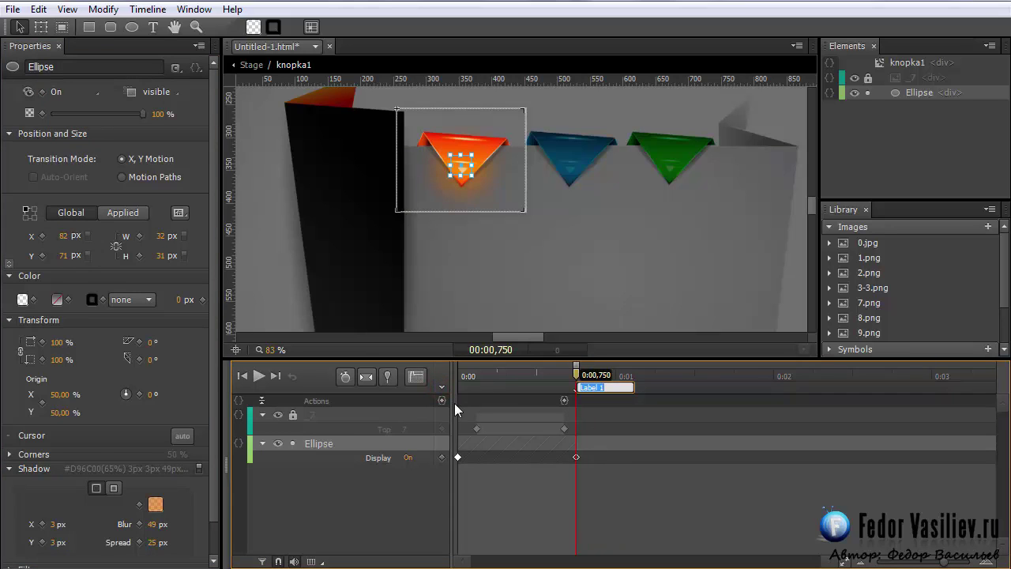
text(1)
key(Return)
Add a trigger at 1 s that stops the knopka1 symbol's playback
click(616, 375)
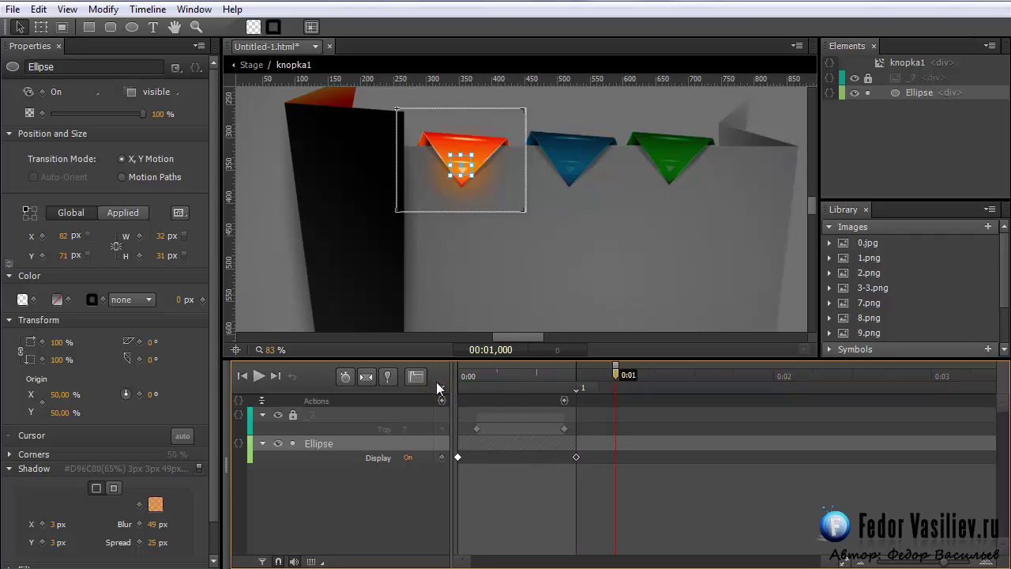
click(442, 401)
drag(395, 149, 726, 16)
click(316, 381)
click(474, 422)
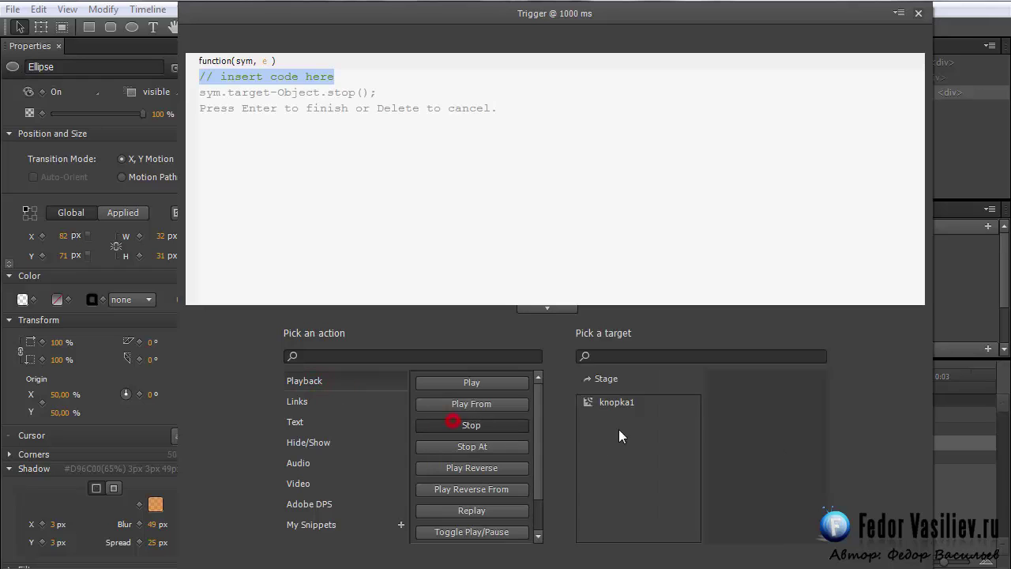
click(600, 404)
click(919, 13)
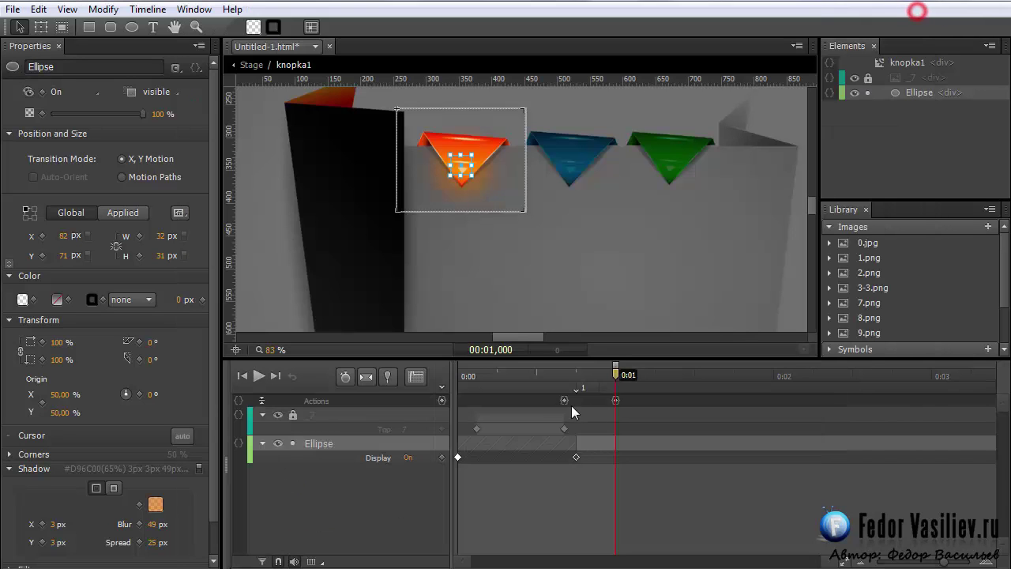
Scrub the knopka1 timeline between 0 and 0.75 s to examine the ellipse's display keyframes against the arrow's drop
click(576, 374)
drag(576, 375, 557, 427)
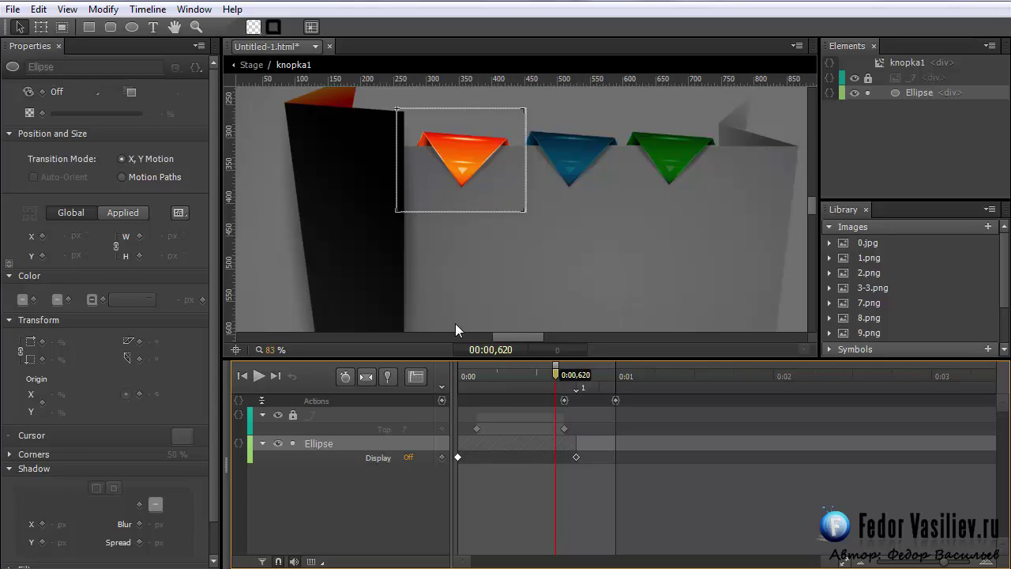
drag(551, 380, 577, 384)
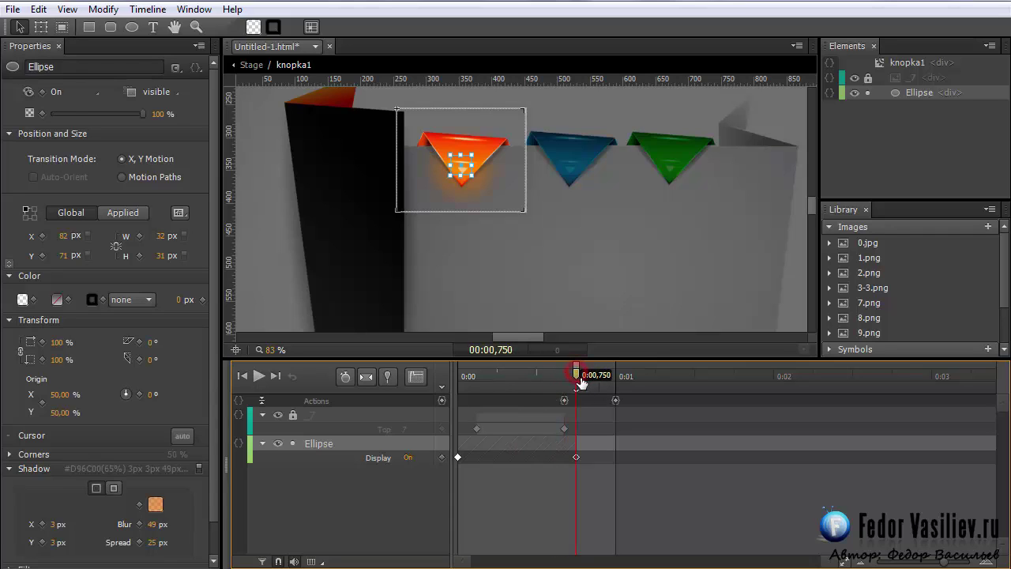
click(576, 459)
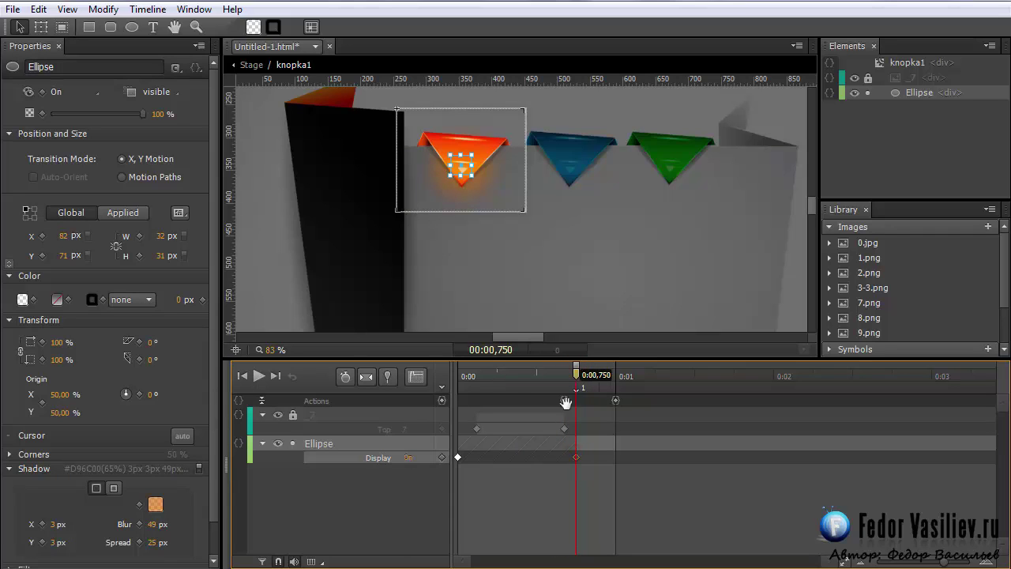
mouse_move(576, 371)
mouse_down()
mouse_move(565, 379)
mouse_move(578, 382)
mouse_move(564, 386)
mouse_move(582, 390)
mouse_up()
drag(578, 376, 444, 400)
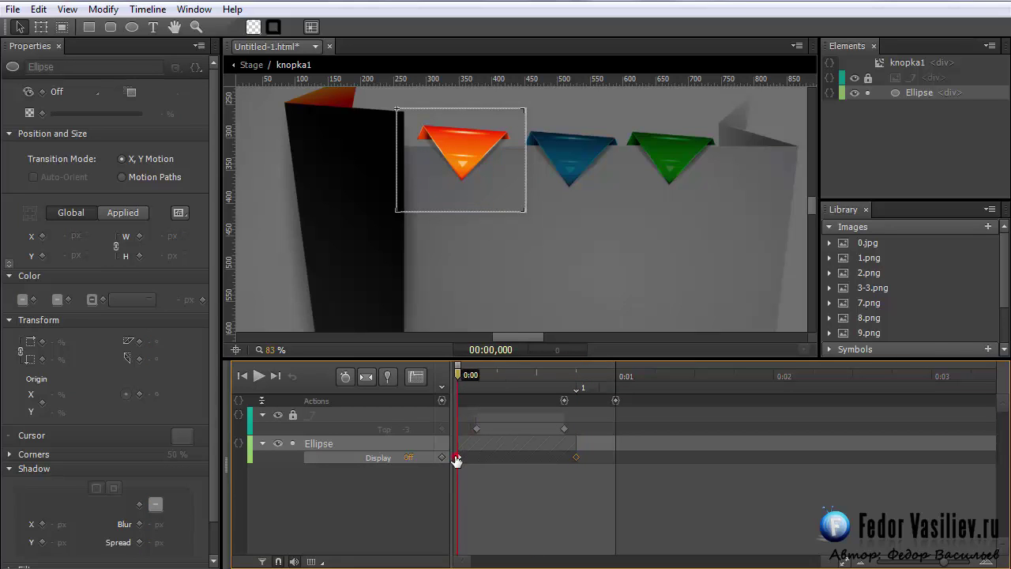
drag(458, 372, 576, 403)
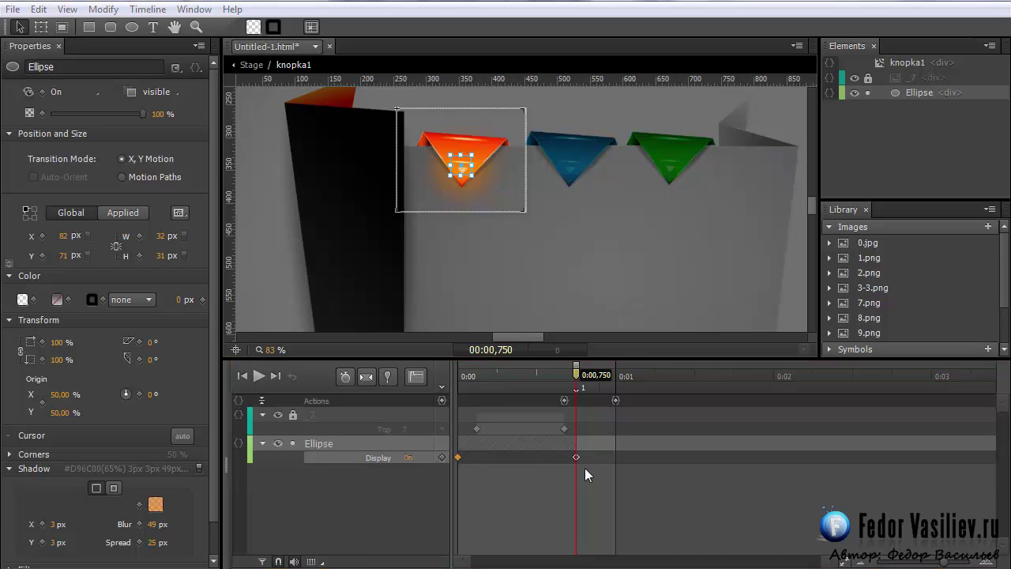
Return to the main Stage and import the mouseover3 audio file from the file folder
click(251, 65)
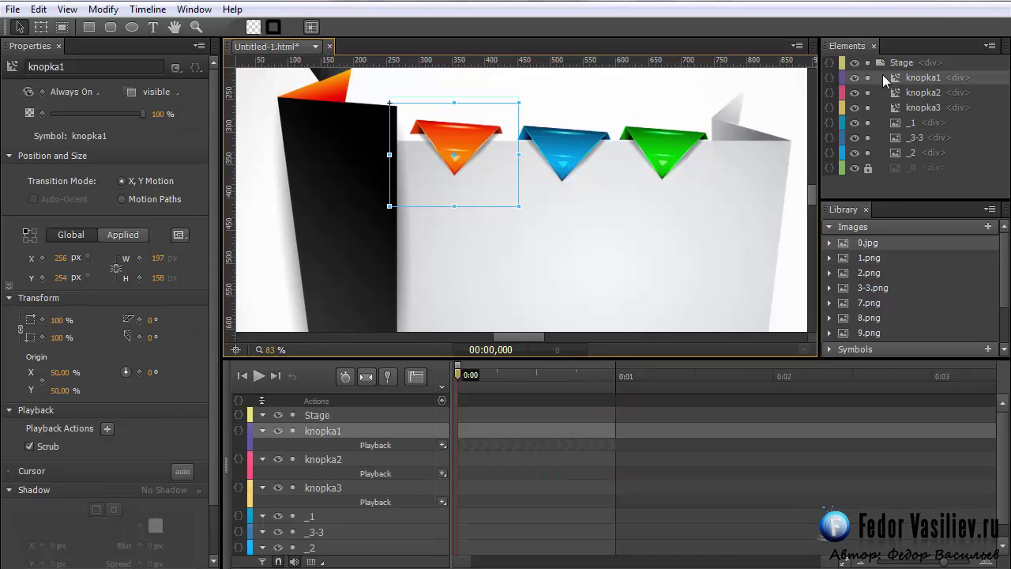
click(885, 63)
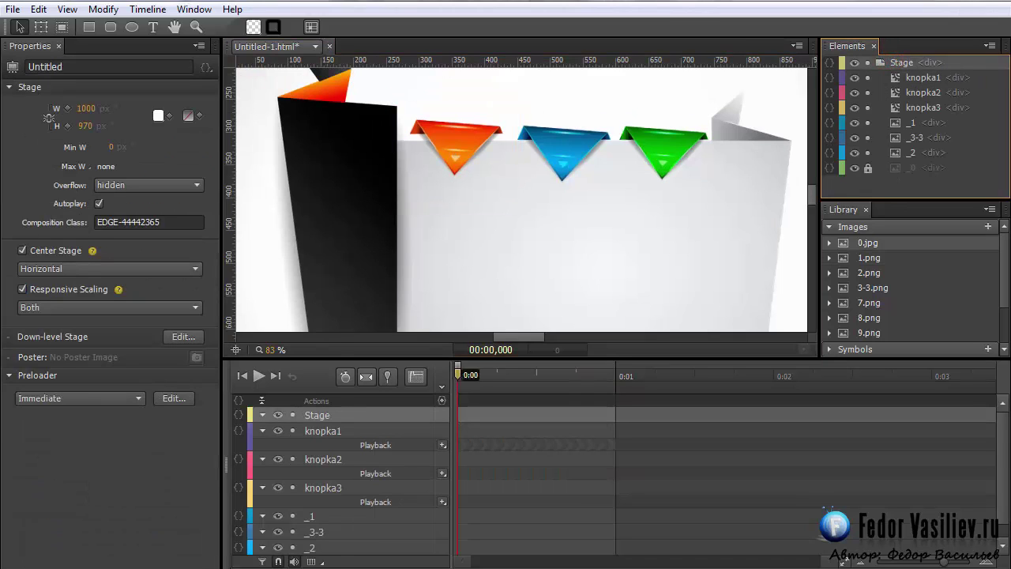
key(alt+Tab)
drag(43, 71, 618, 214)
drag(926, 81, 904, 195)
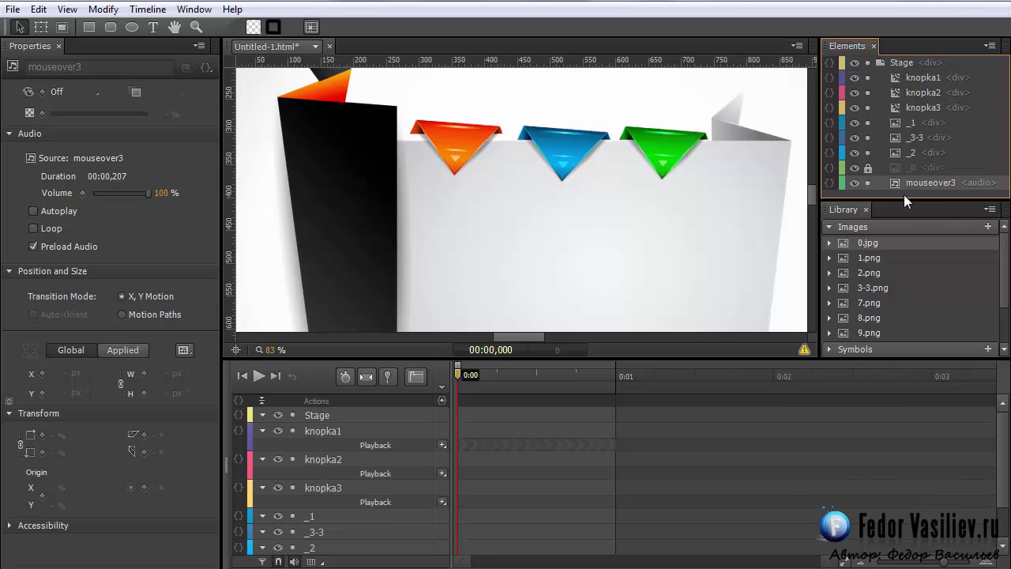
Copy the mouseover3 audio into the knopka1 symbol and place it below the Ellipse in the element order
right_click(905, 182)
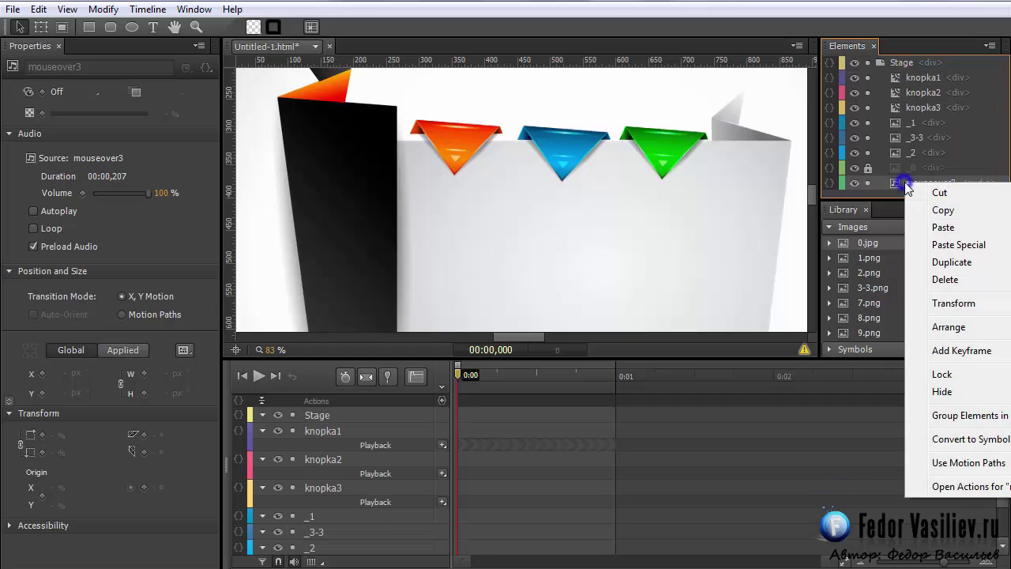
click(944, 219)
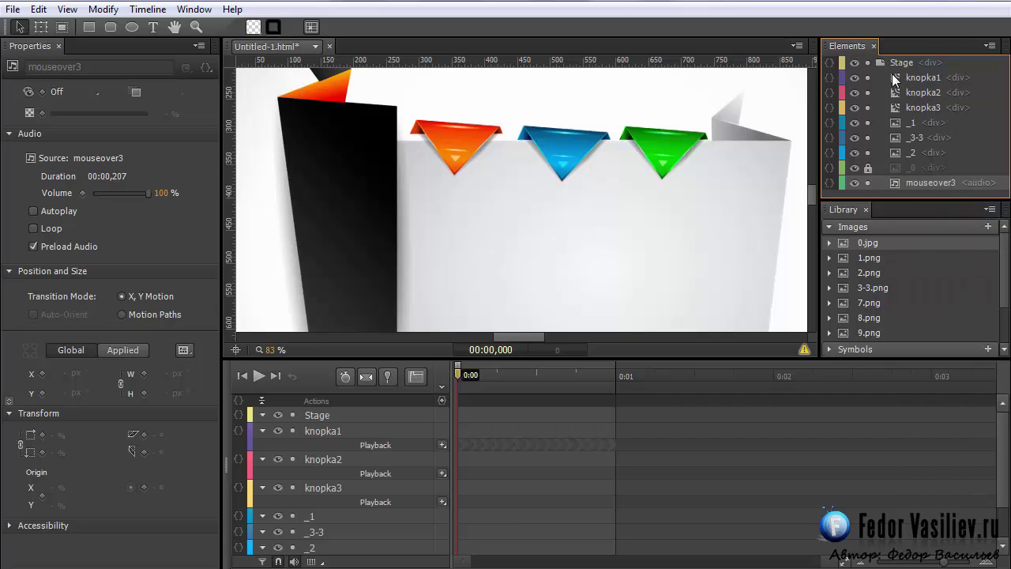
double_click(897, 78)
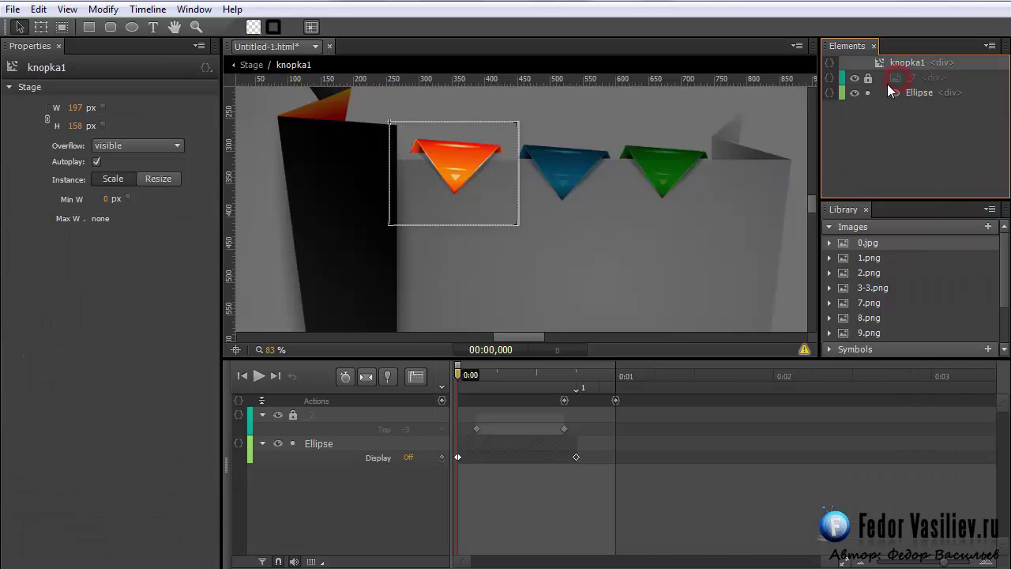
right_click(576, 173)
click(591, 184)
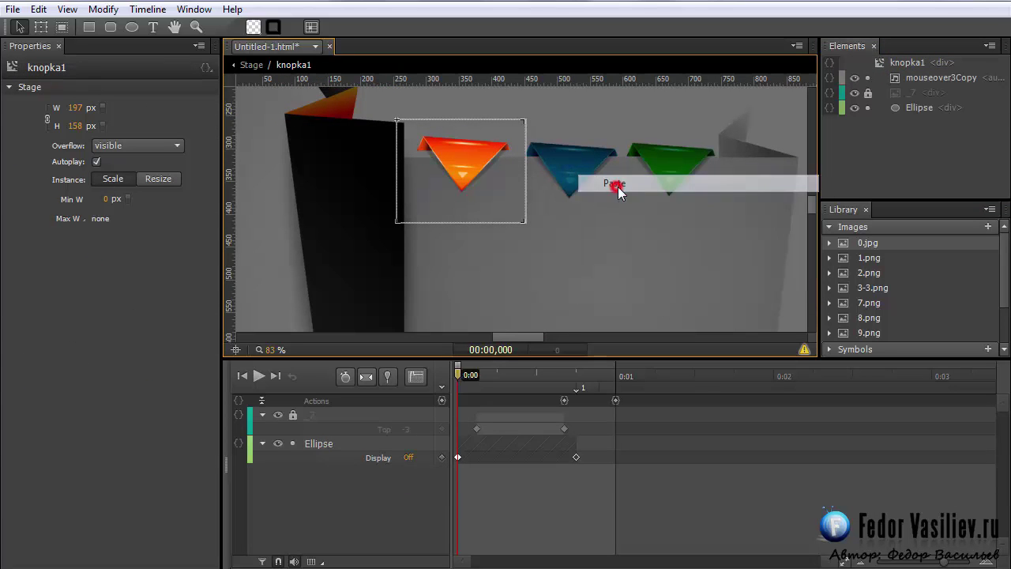
drag(902, 78, 897, 125)
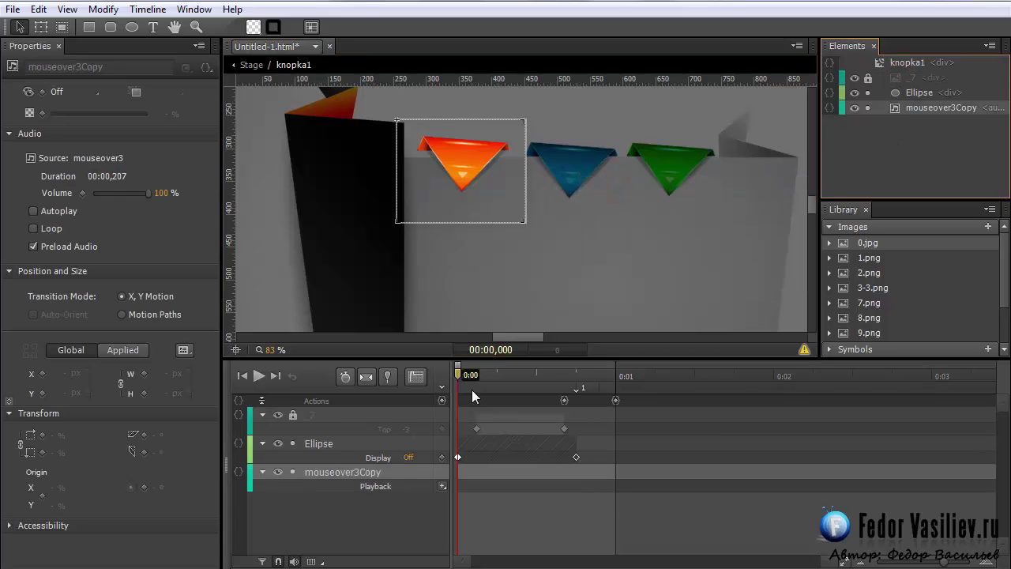
Add a Play playback action for the copied mouseover sound at 0.75 s in knopka1
drag(459, 395, 579, 399)
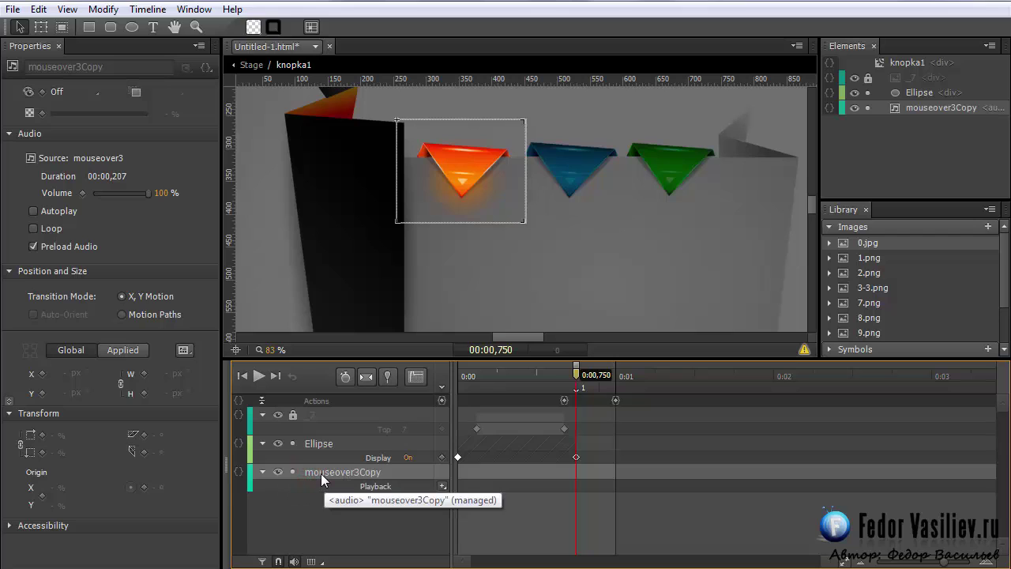
click(442, 485)
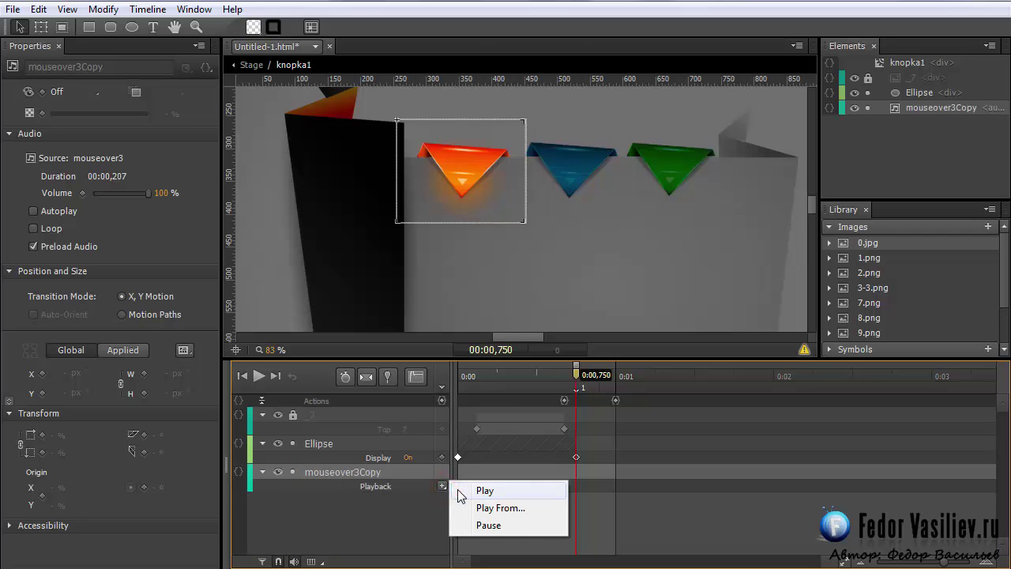
click(478, 490)
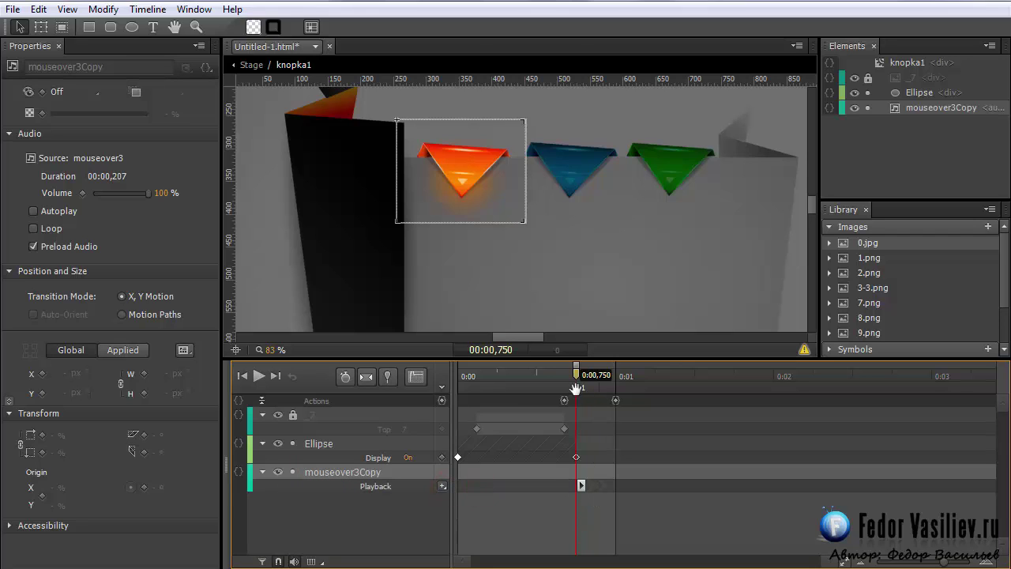
Move the stop trigger slightly earlier than 1 s and play the timeline to check the sound
drag(577, 389, 609, 389)
click(610, 400)
drag(607, 377, 576, 378)
key(space)
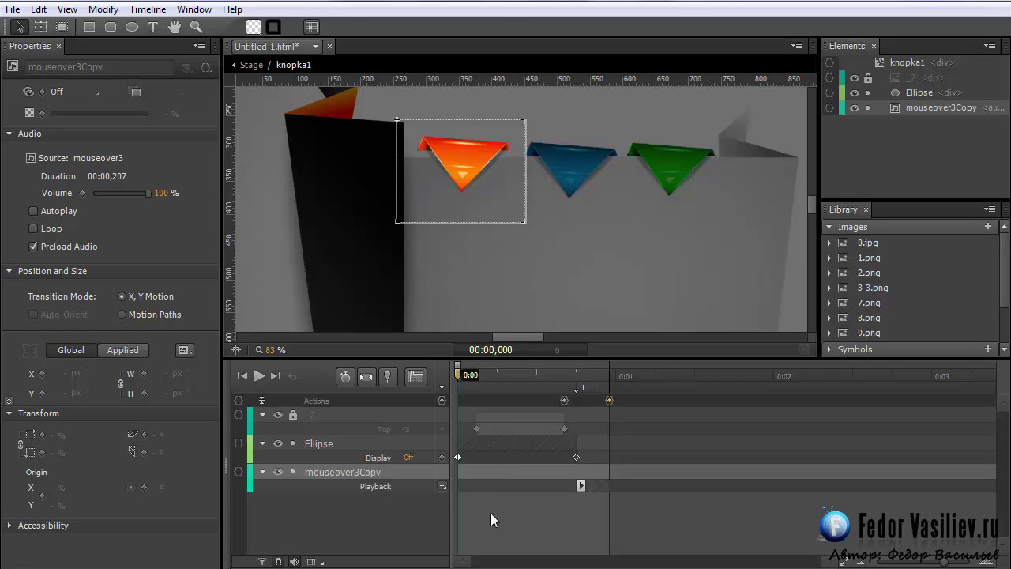
Add the text "Курс1" over the orange arrow in a box about 78 × 34 px at X 64, Y 30 px
click(829, 226)
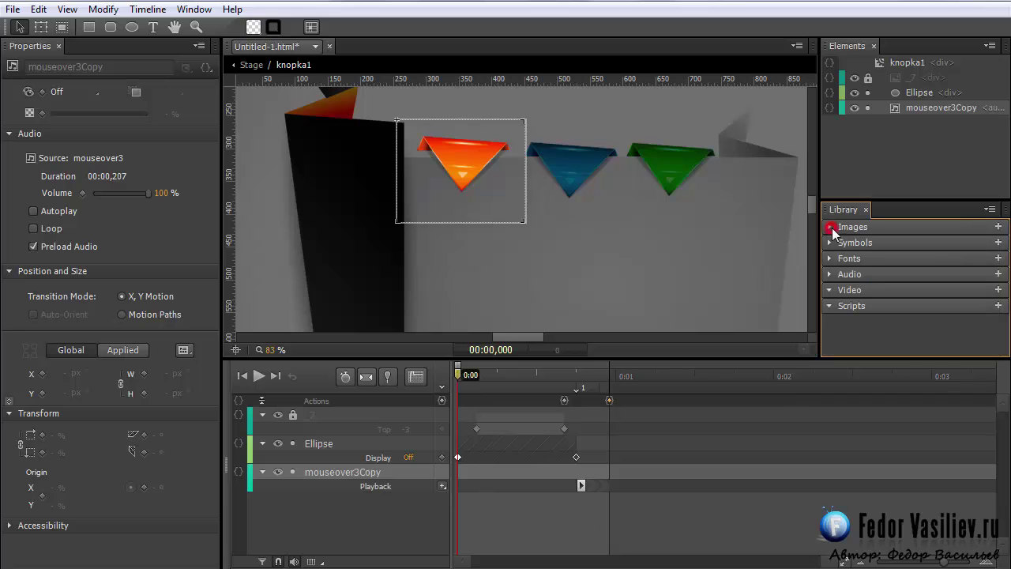
click(896, 66)
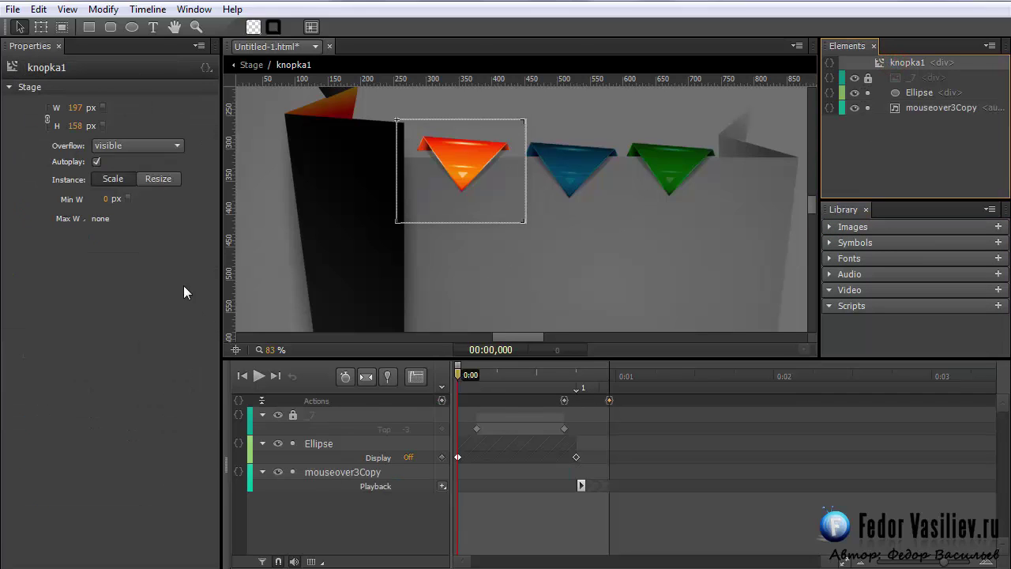
click(155, 26)
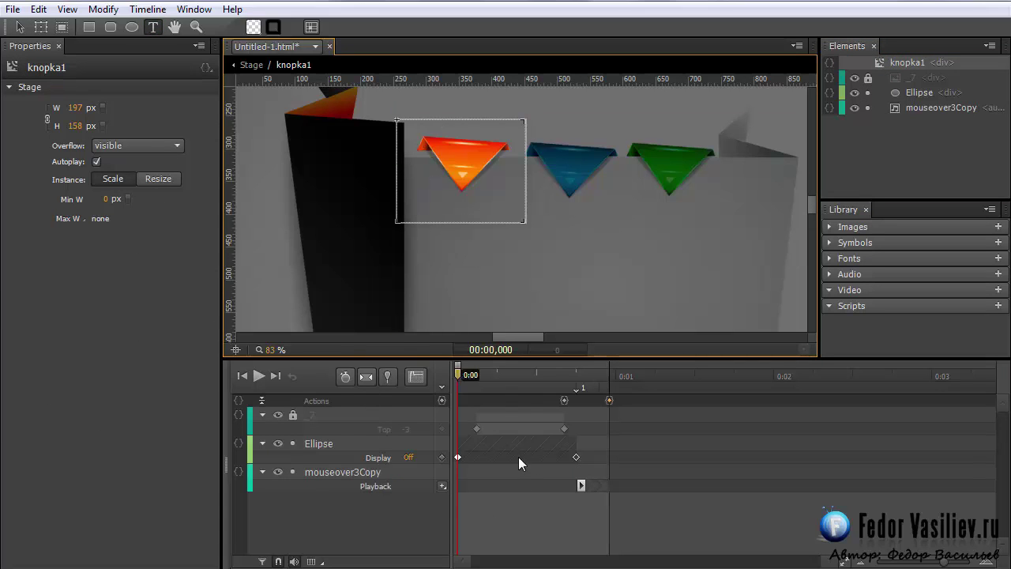
drag(437, 137, 490, 160)
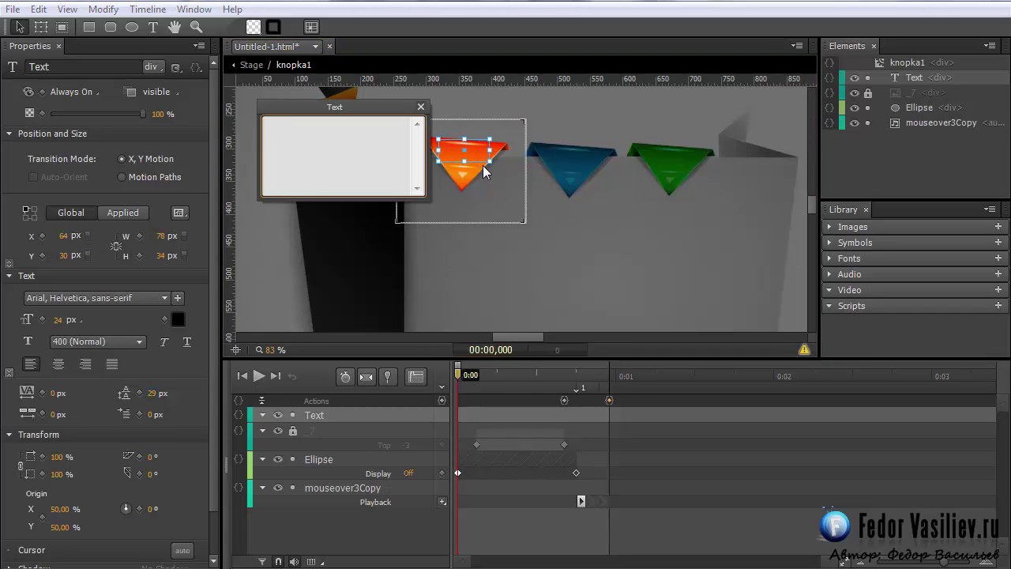
text(Курс1)
click(420, 107)
Change the color of the "Курс1" text from black to a bright, fully saturated orange
click(178, 319)
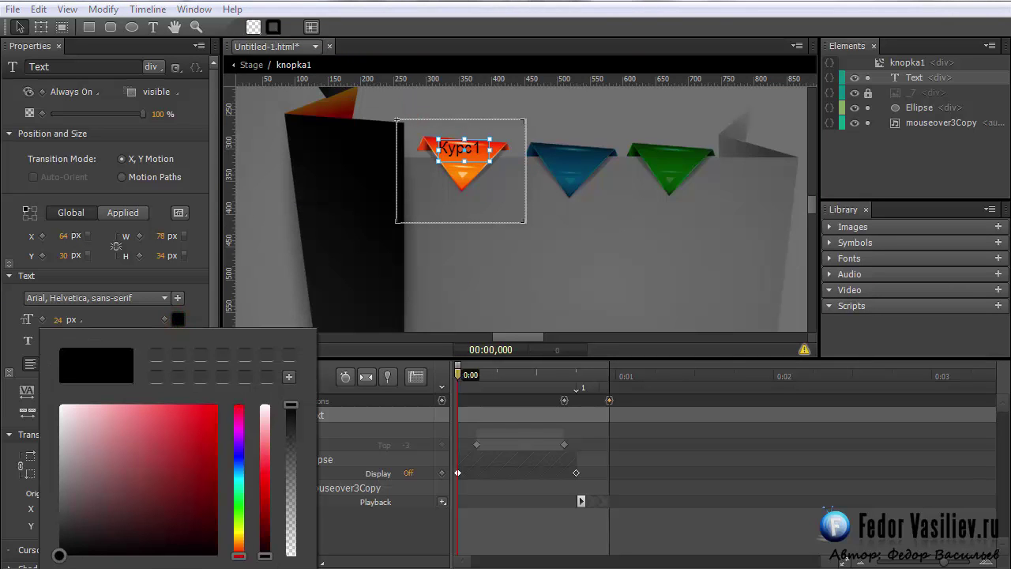
click(240, 543)
click(209, 471)
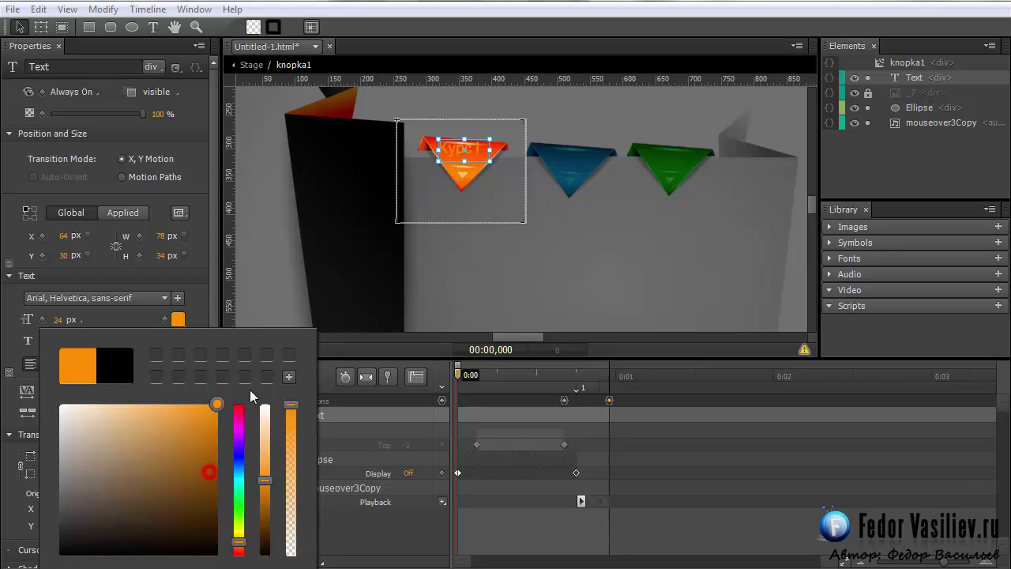
click(204, 314)
Set the "Курс1" text to weight 800 (Extra Bold) and the Trebuchet MS, Arial, Helvetica font
click(90, 342)
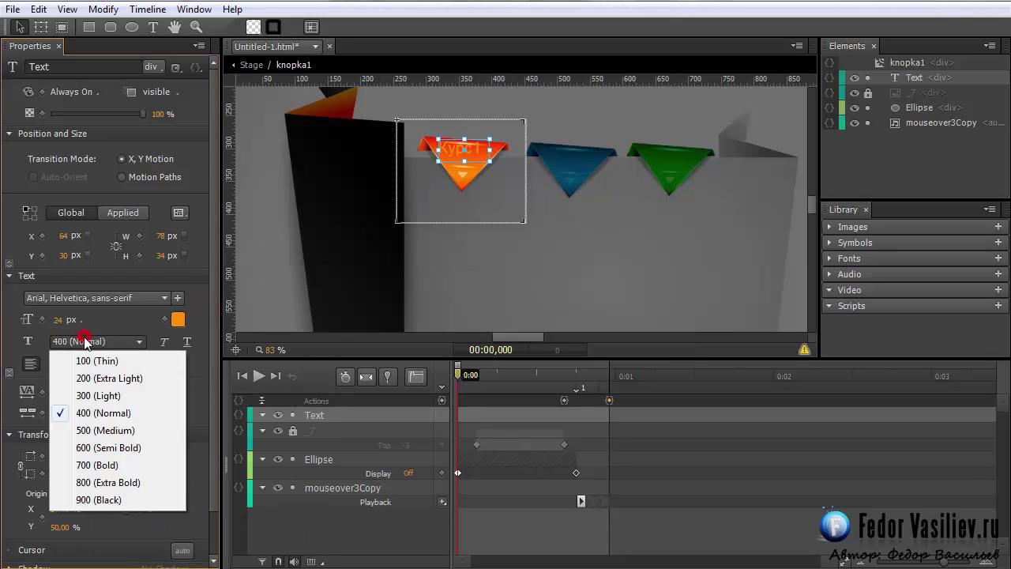
click(93, 483)
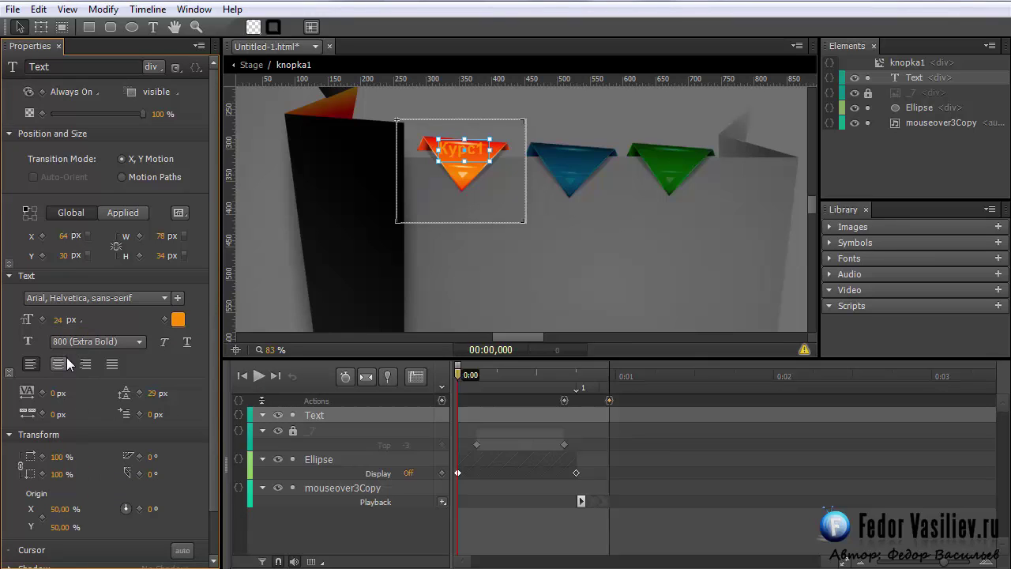
click(48, 298)
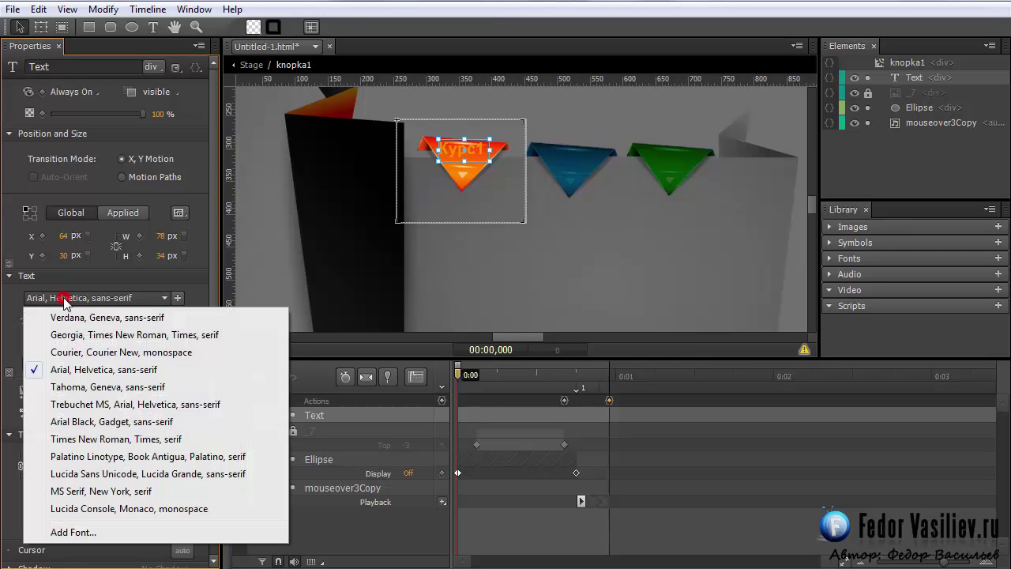
click(79, 439)
click(68, 303)
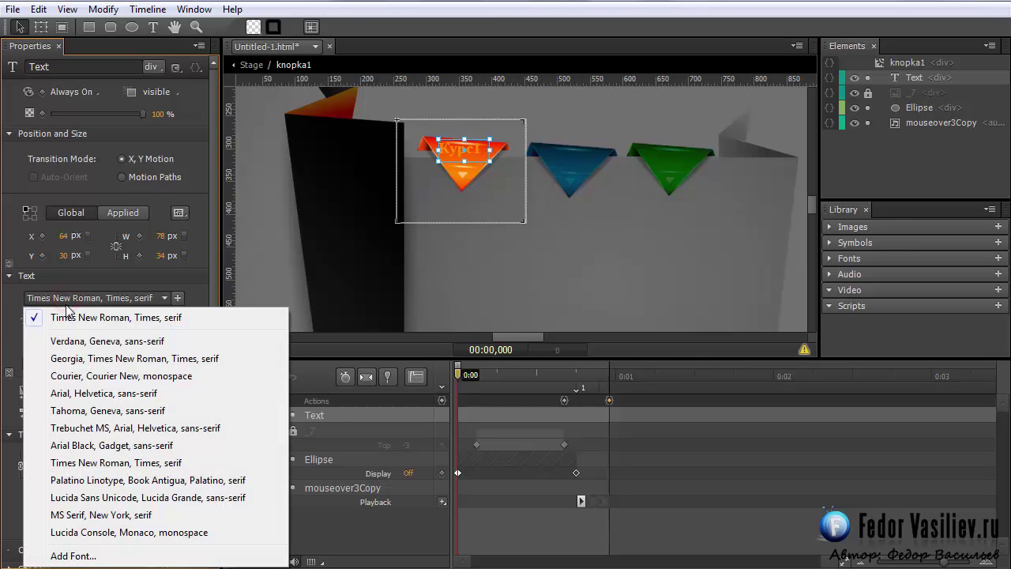
click(90, 428)
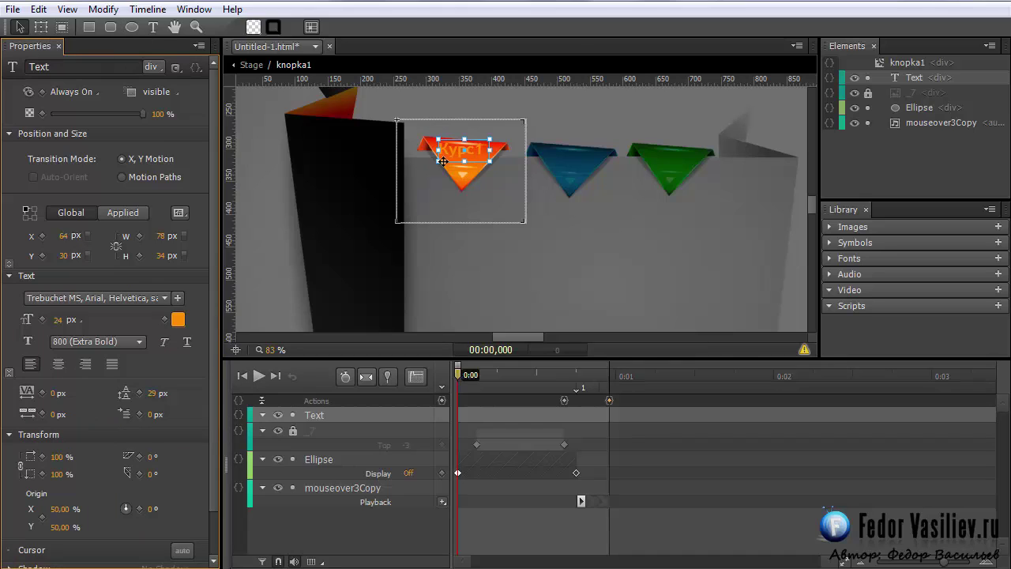
Move the "Курс1" text just above the orange arrow and rotate it to about 4°
drag(451, 155, 454, 134)
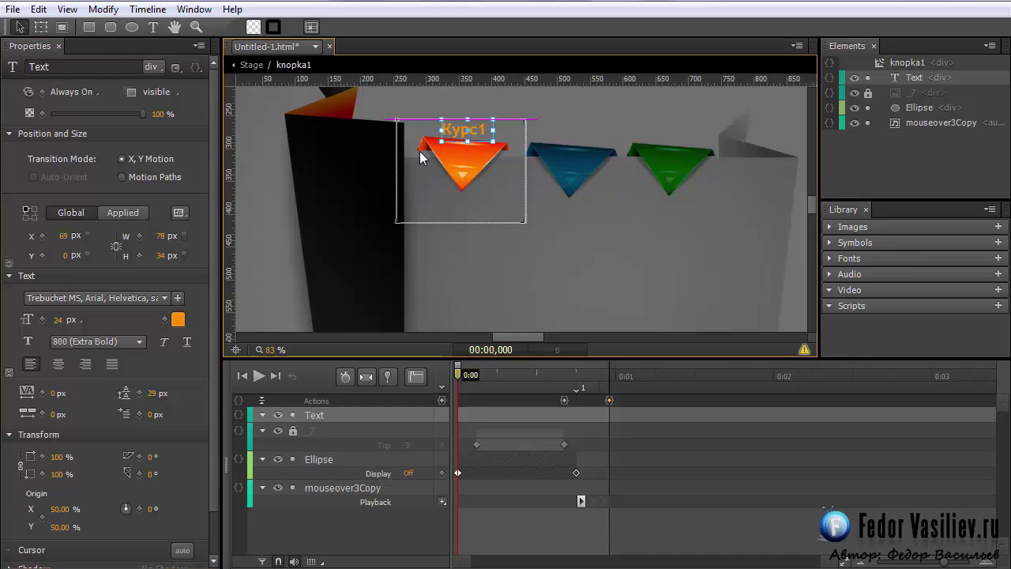
click(41, 26)
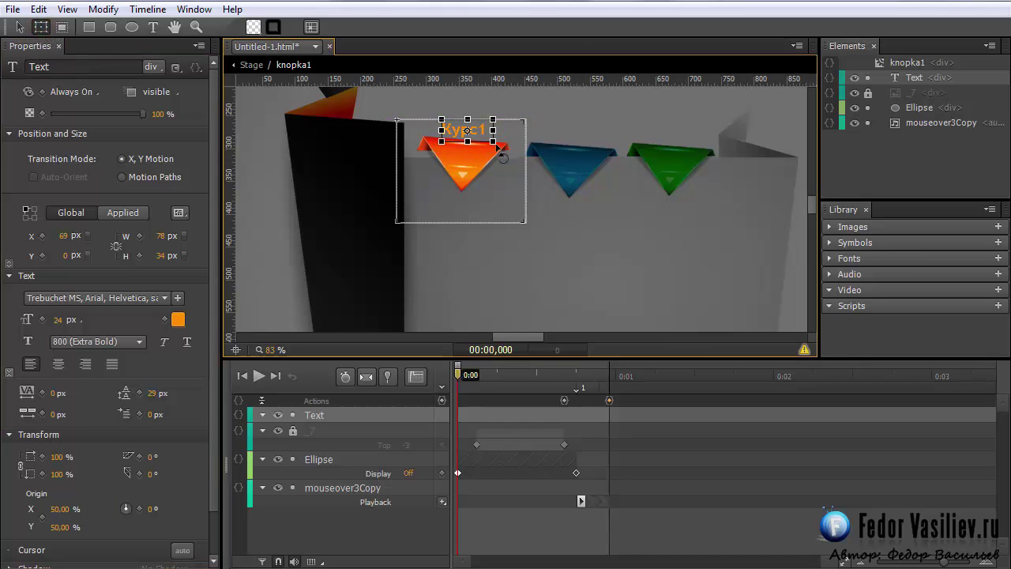
drag(499, 153, 497, 156)
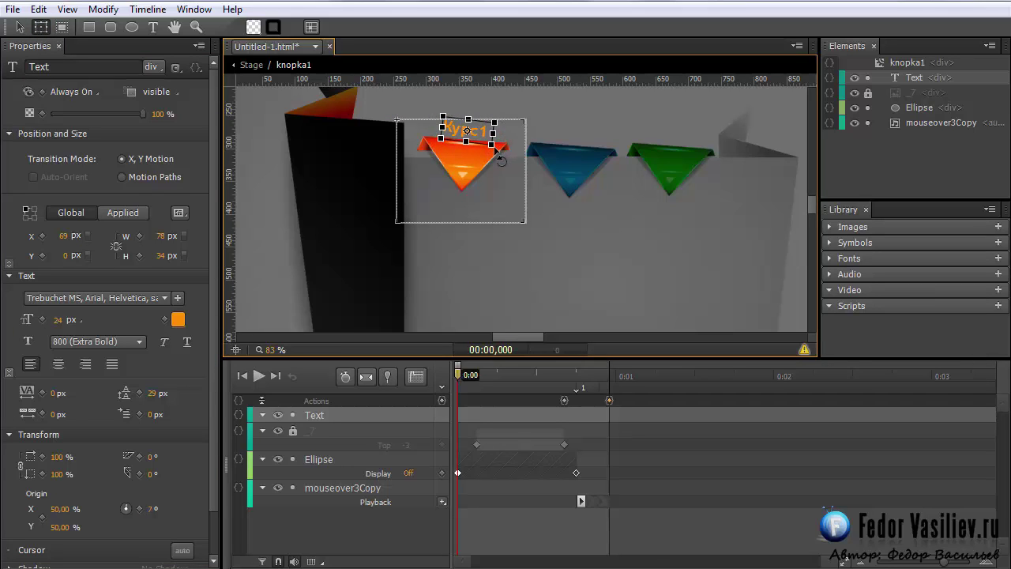
click(429, 129)
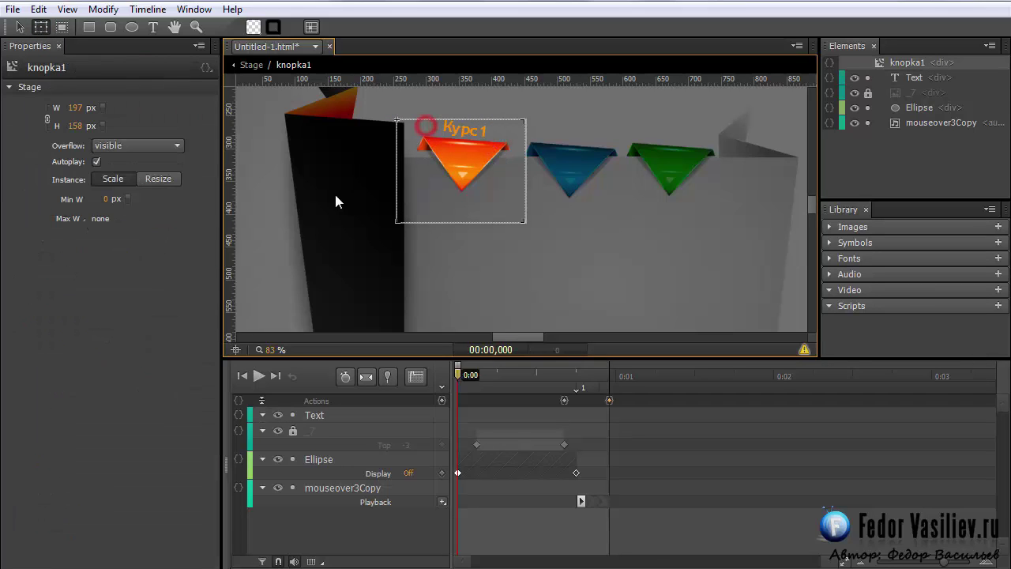
click(470, 136)
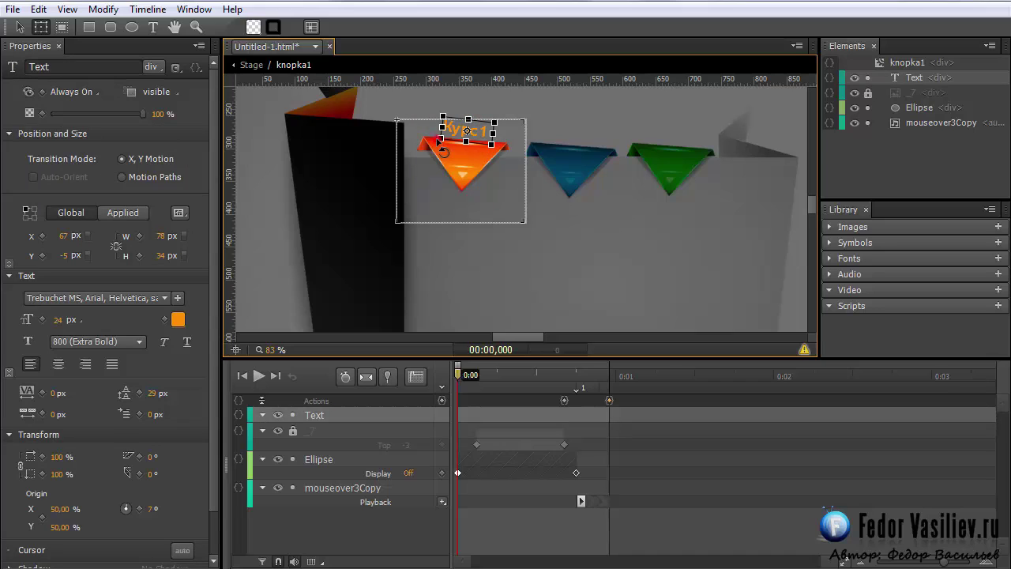
drag(443, 151, 445, 152)
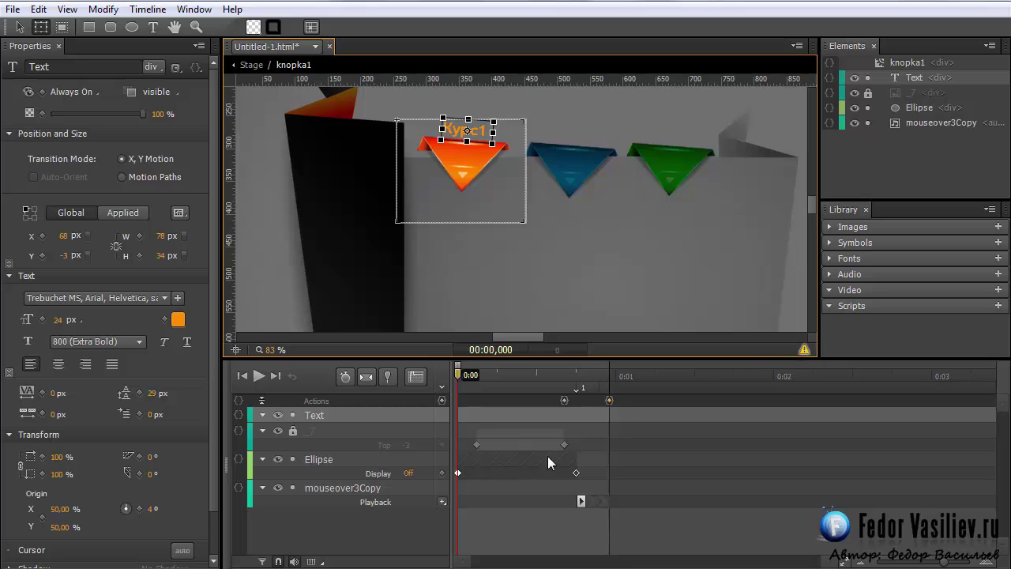
Reposition the tilted "Курс1" text onto the orange arrow at about X 68, Y 29 px
click(451, 153)
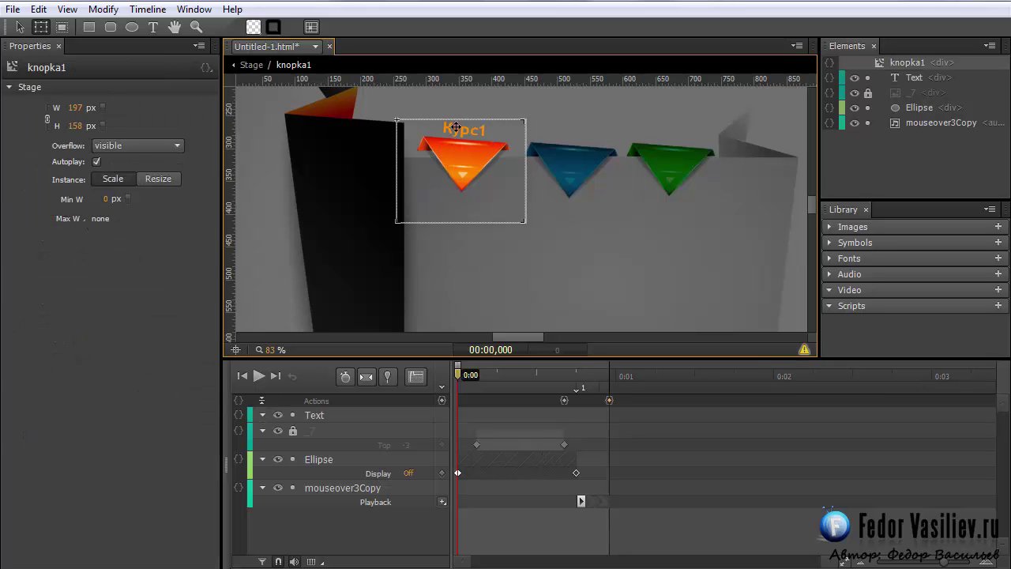
click(456, 128)
drag(456, 128, 458, 127)
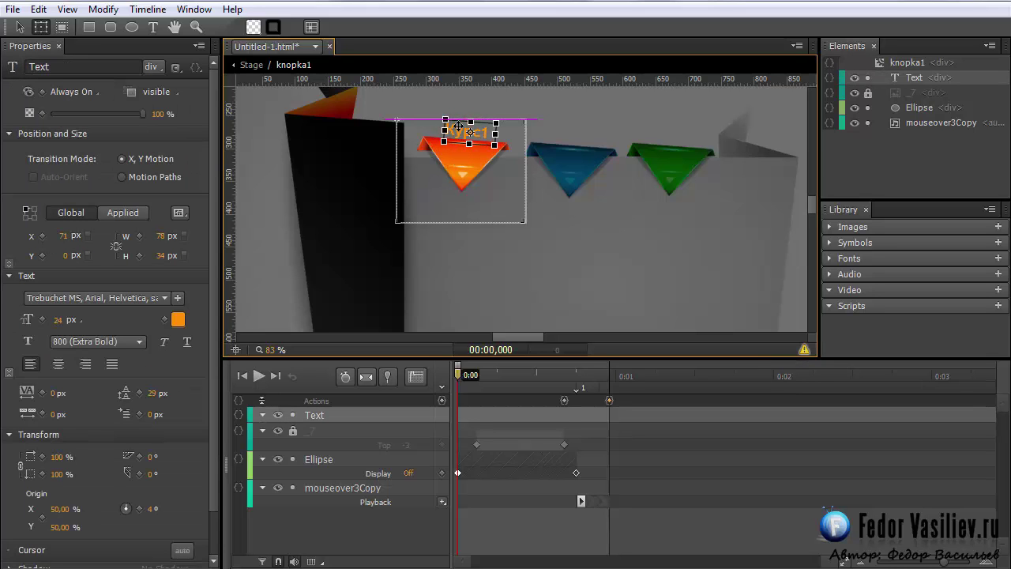
click(453, 188)
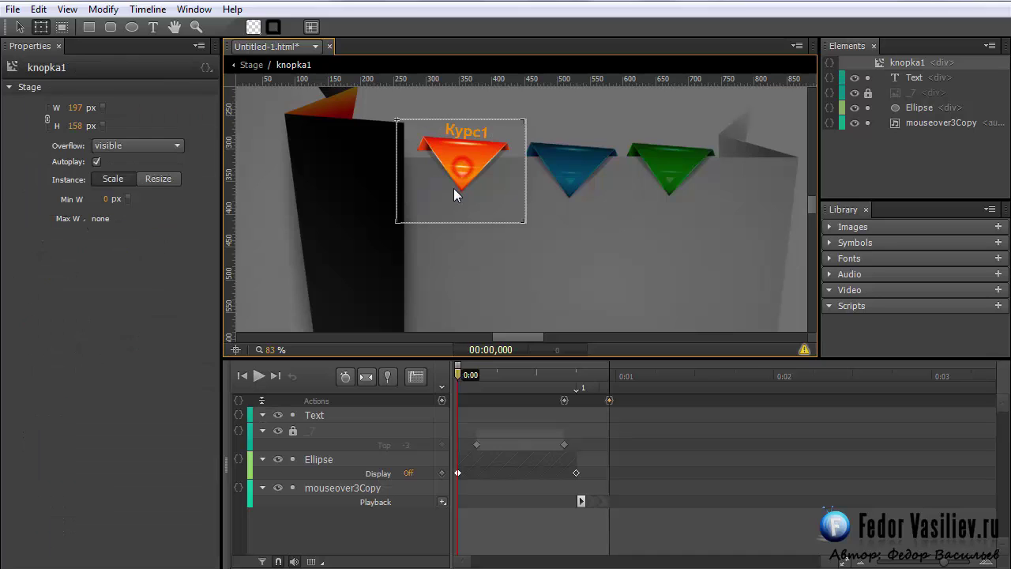
click(467, 131)
drag(461, 136, 461, 152)
click(433, 121)
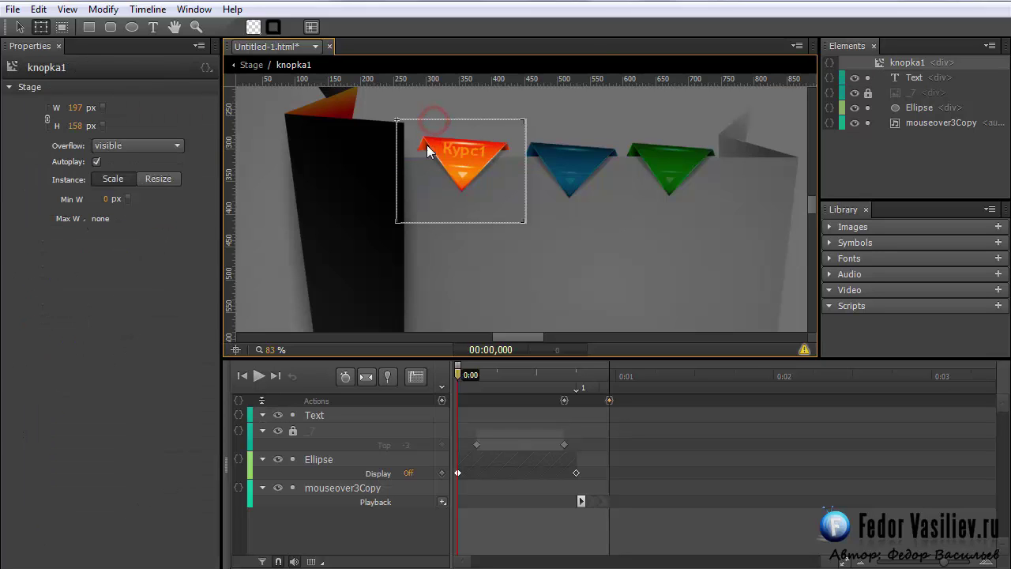
Convert the "Курс1" text into a symbol named Symbol_1 and place it below the _7 arrow image in the element order
click(451, 147)
click(907, 76)
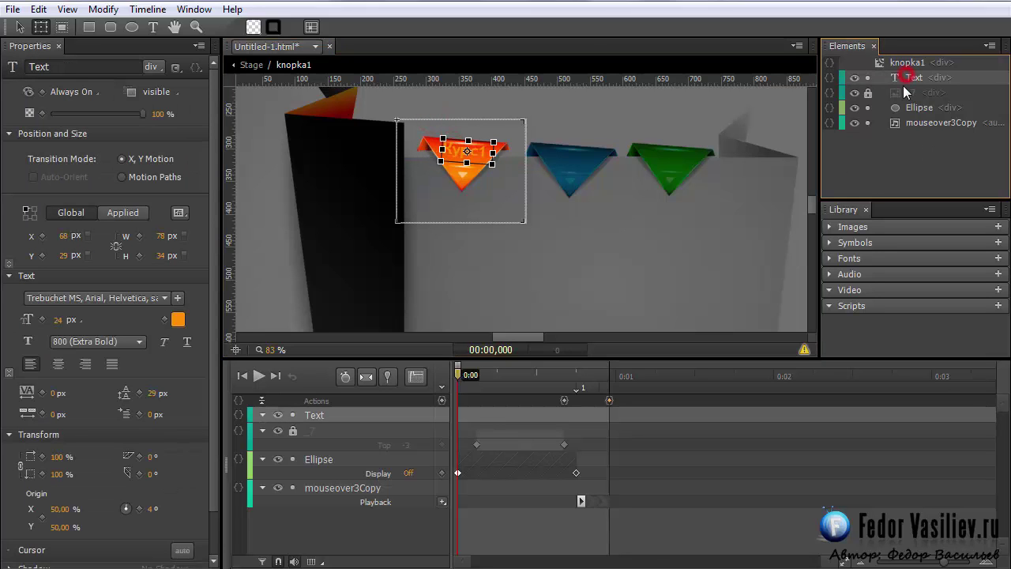
right_click(906, 77)
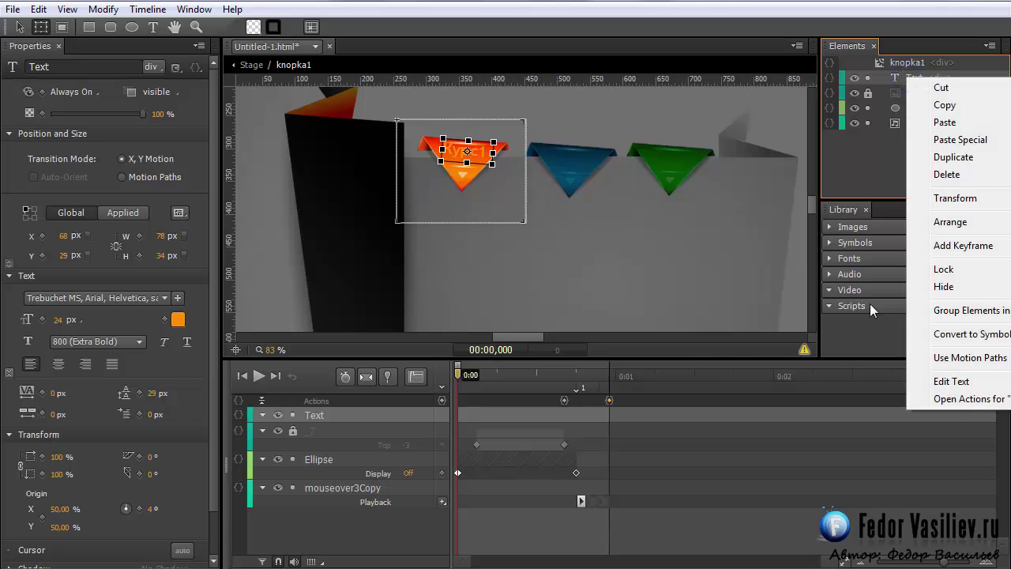
click(952, 335)
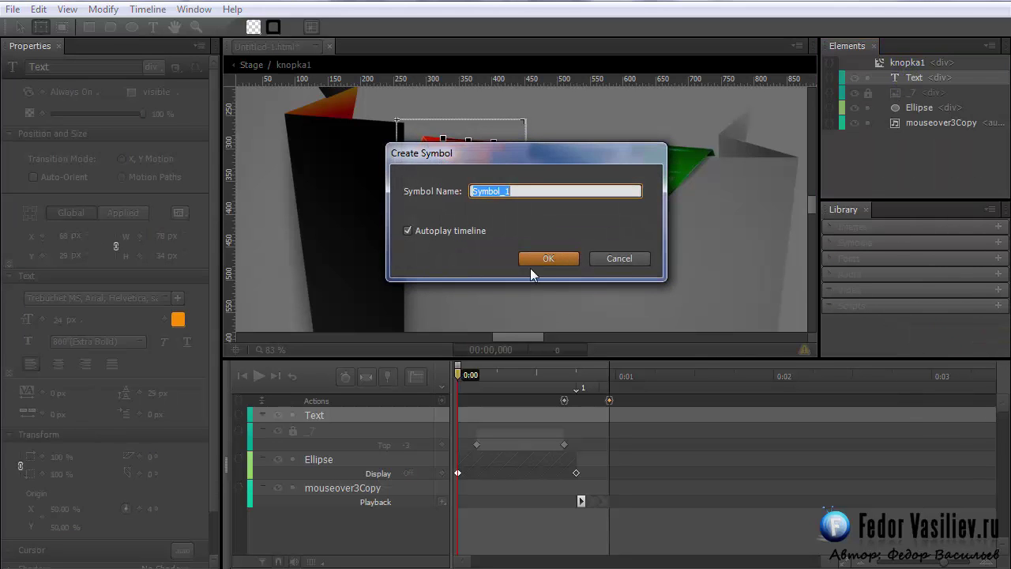
click(539, 259)
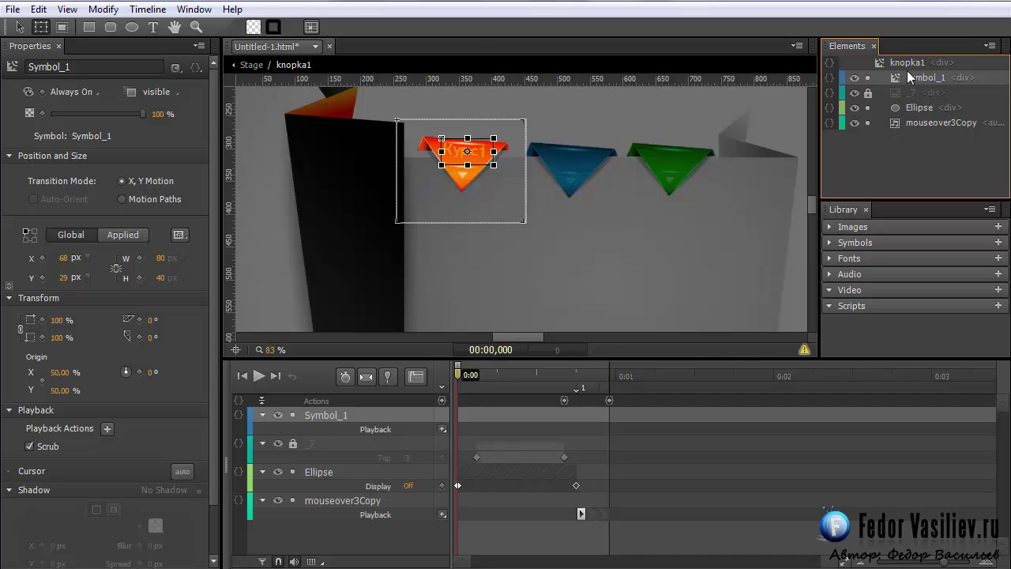
drag(901, 77, 906, 98)
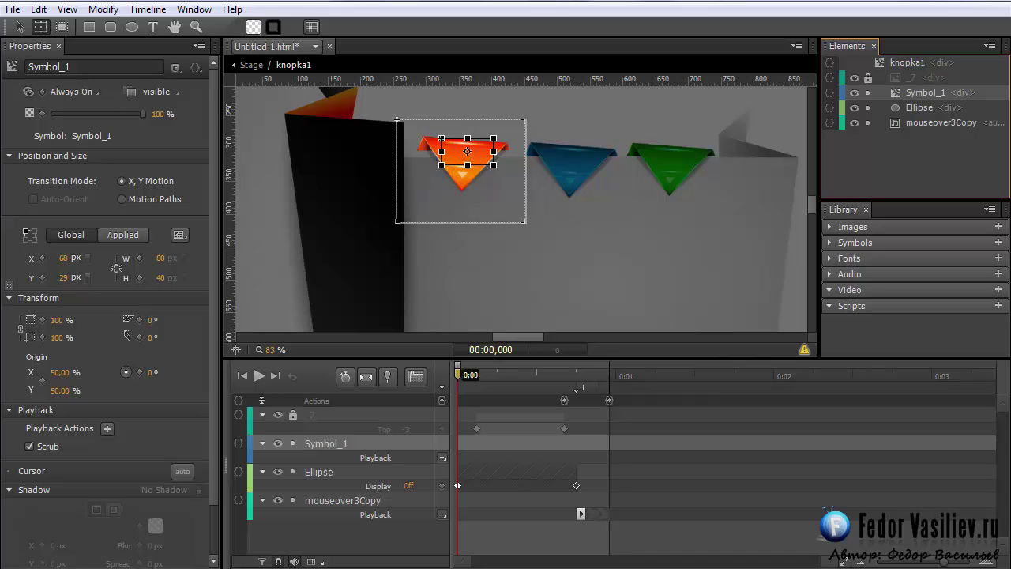
click(873, 170)
Open Symbol_1 for editing and add a stop trigger at 0 ms on its timeline
double_click(900, 92)
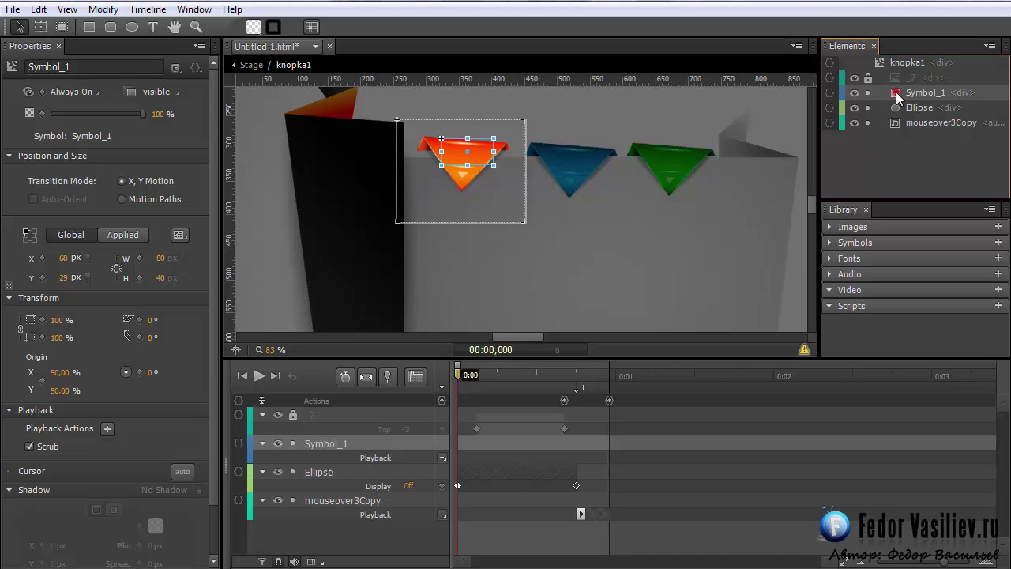
click(805, 350)
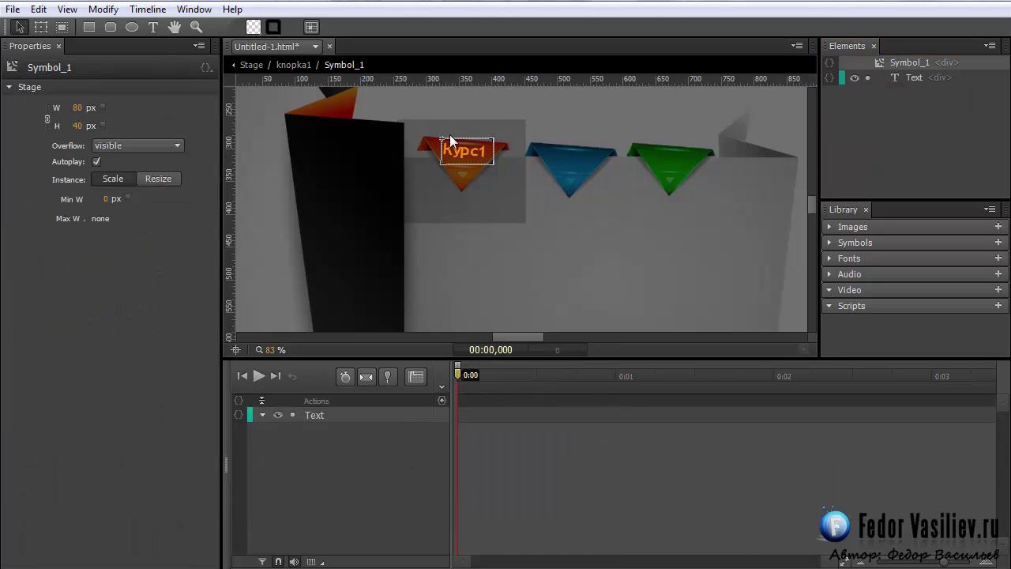
click(442, 401)
drag(306, 151, 730, 0)
click(248, 375)
click(414, 418)
click(529, 394)
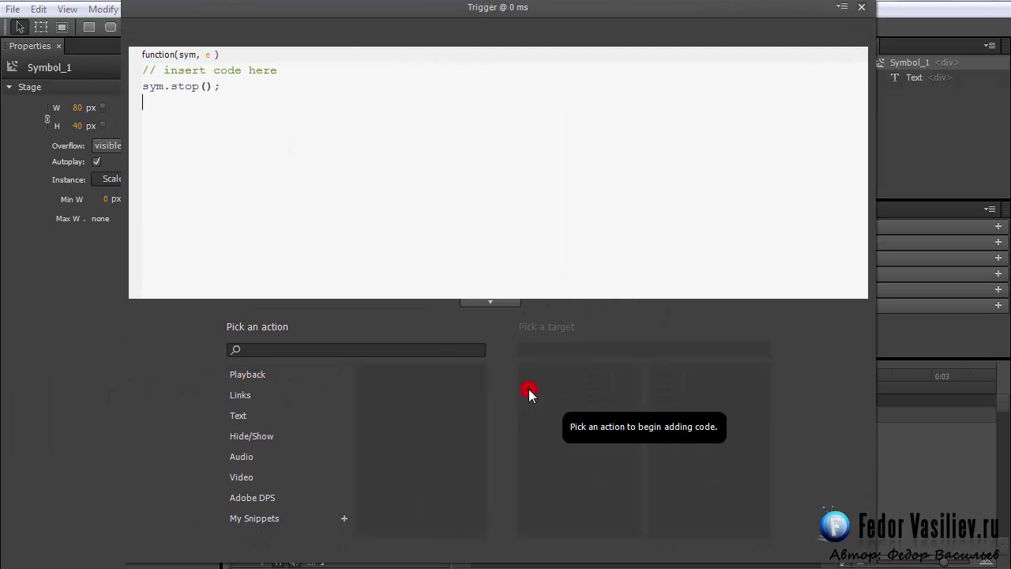
click(862, 7)
Place the playhead at 0.09 s in Symbol_1 and set the transition easing to Ease Out Bounce
drag(469, 373, 474, 371)
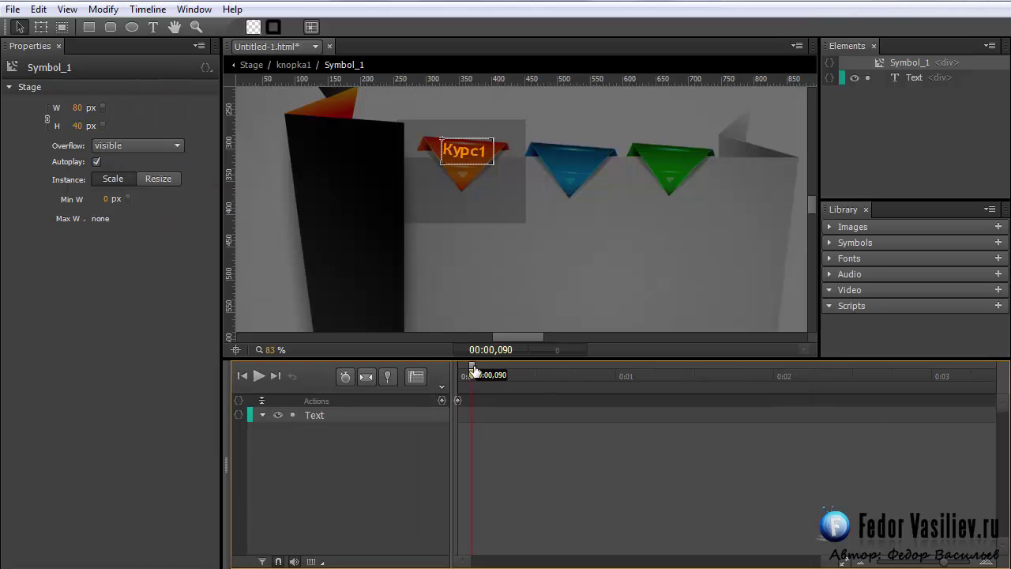
click(417, 377)
click(445, 438)
click(512, 486)
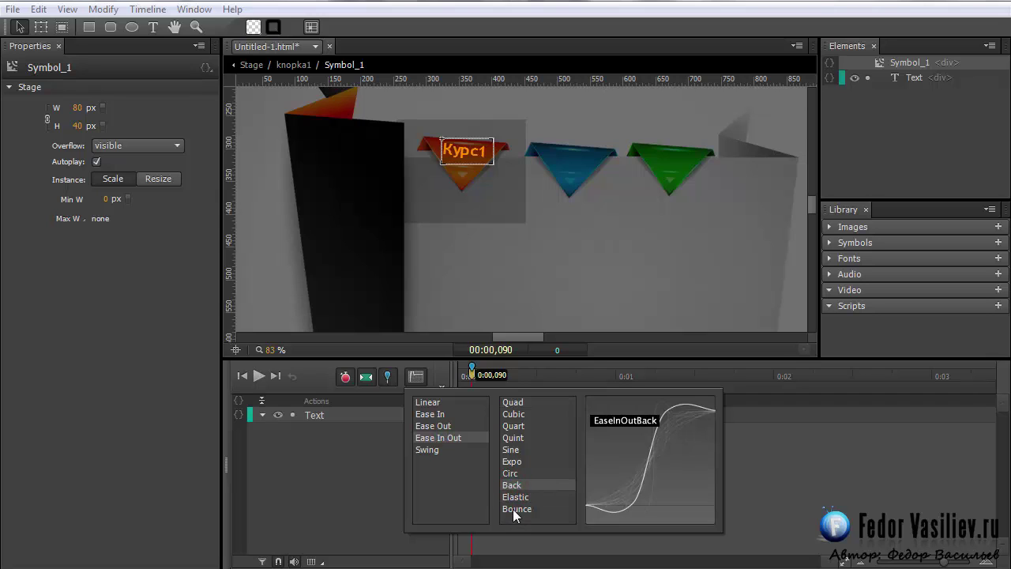
click(514, 510)
click(446, 426)
click(512, 510)
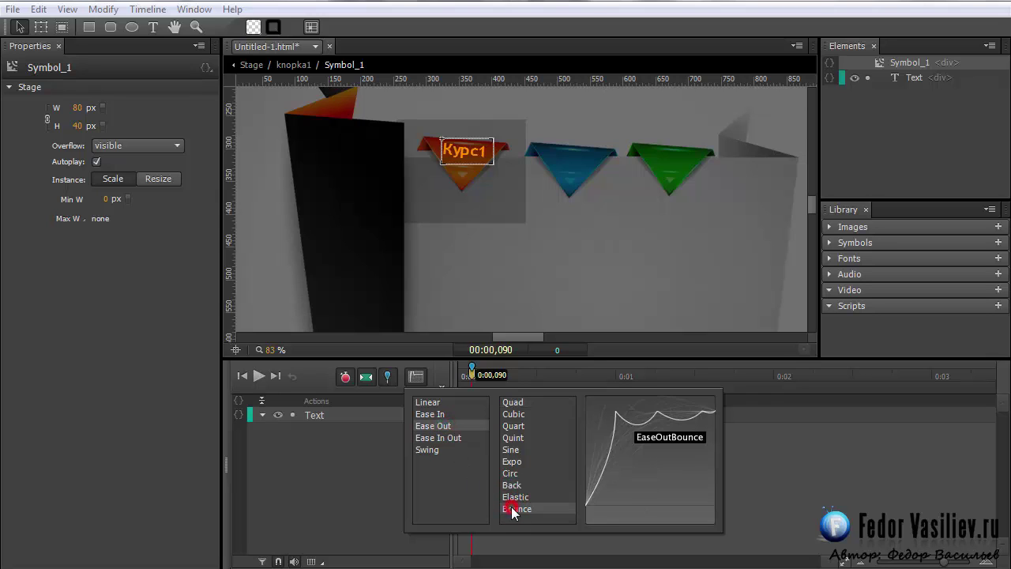
Animate the "Курс1" text moving up to Y -34 px between about 0.385 s and 1 s, using the pin
drag(472, 378, 597, 396)
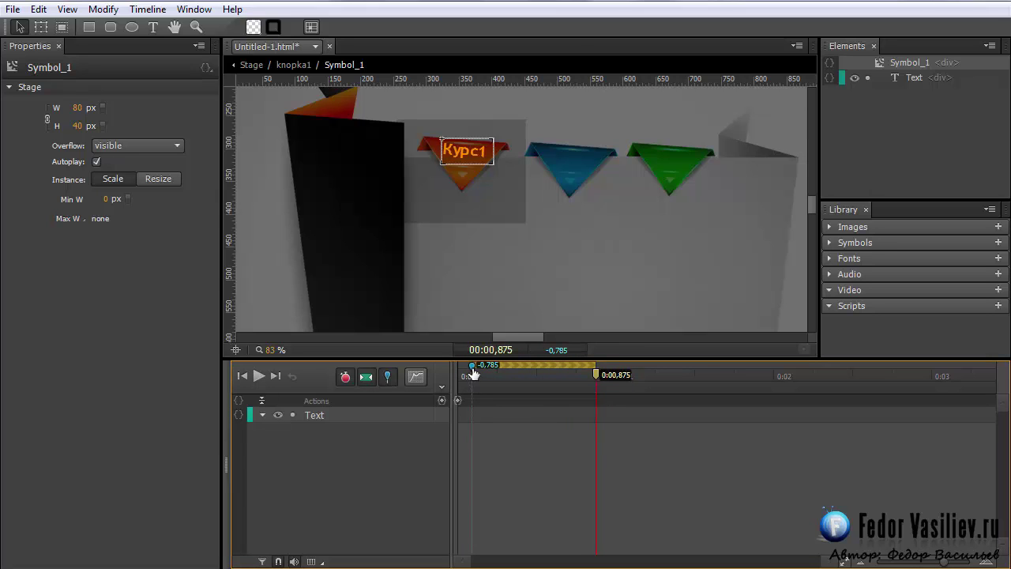
drag(472, 371, 518, 367)
drag(598, 373, 612, 377)
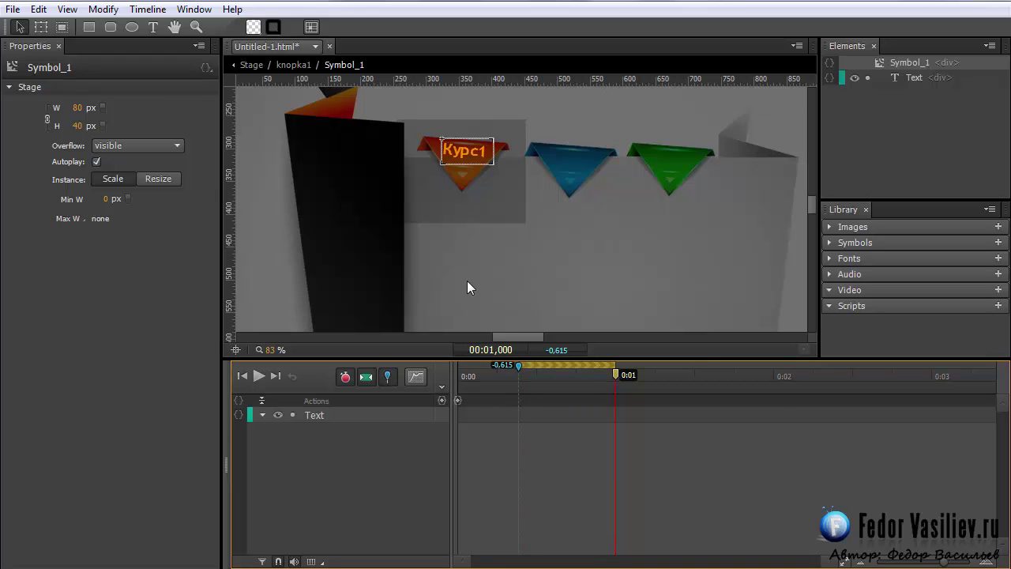
click(285, 416)
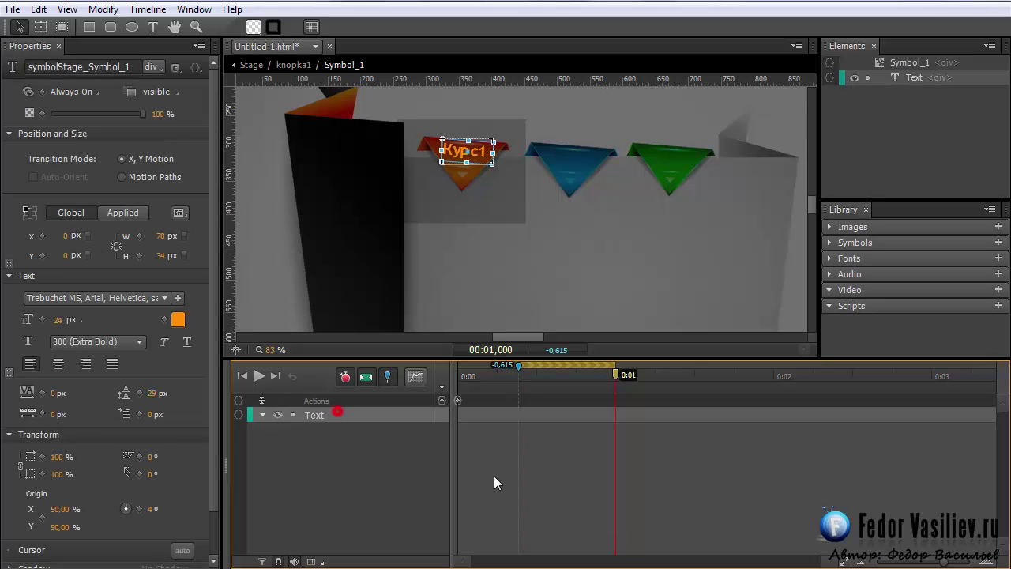
key(Up)
key(Up)
key(Up)
key(Up)
key(Up)
key(Up)
key(Up)
key(Up)
key(Up)
key(Up)
key(Up)
key(Up)
key(Up)
key(Up)
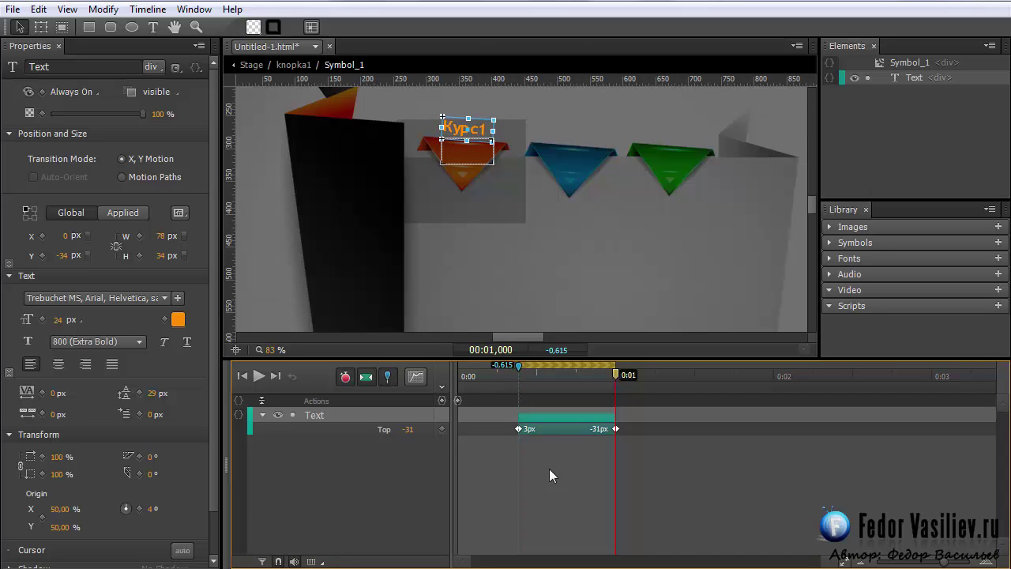
Turn off the pin and play the Symbol_1 timeline to check the text's bounce
click(383, 377)
click(369, 474)
click(261, 378)
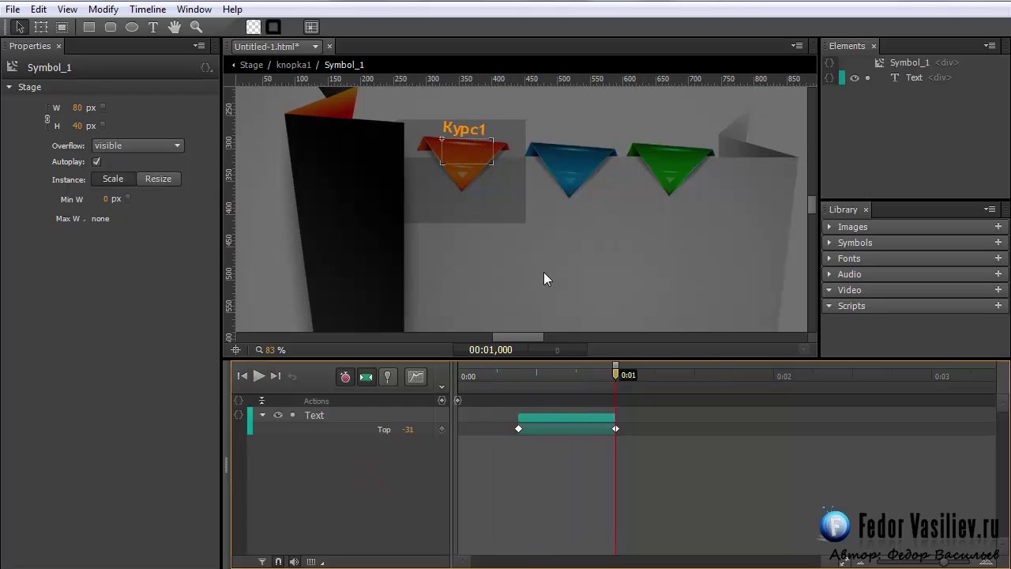
Turn off automatic transitions and nudge the "Курс1" text about 6 px to the right
click(360, 381)
click(345, 377)
click(462, 134)
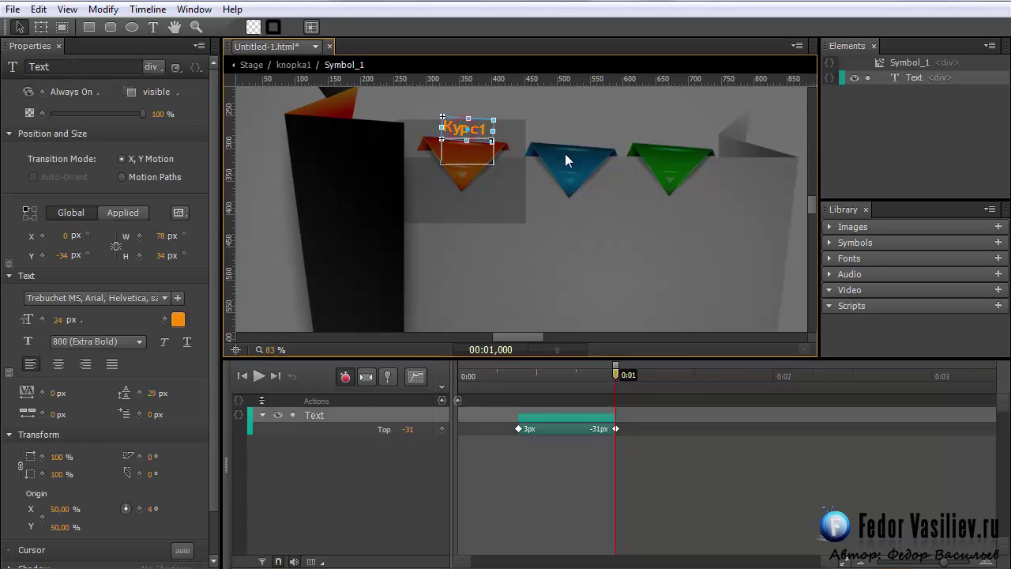
key(Right)
key(Right)
key(Right)
key(Right)
key(Right)
key(Right)
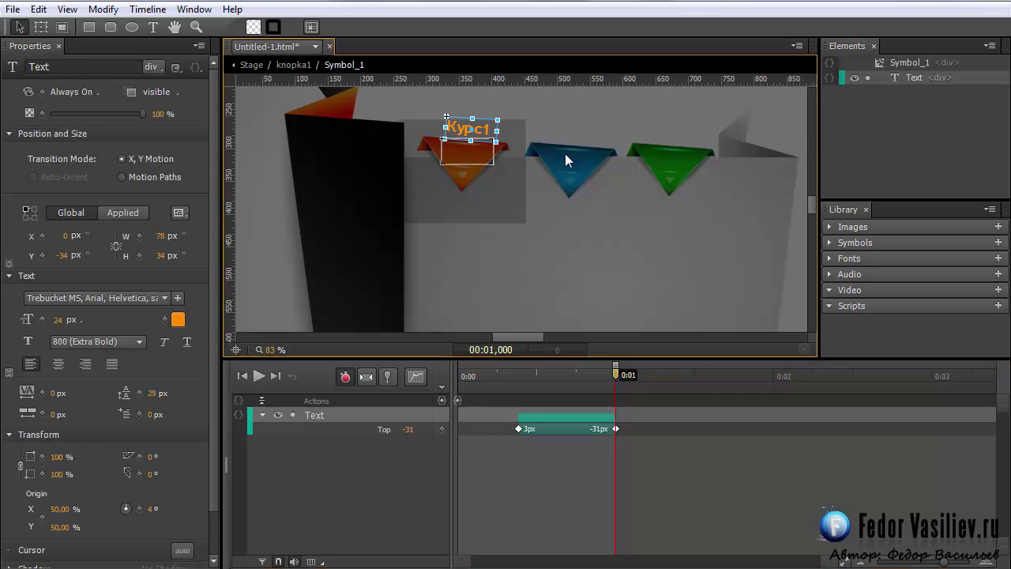
Turn off automatic keyframing and delete the text's Left keyframe at 1 s in Symbol_1
click(349, 377)
click(615, 430)
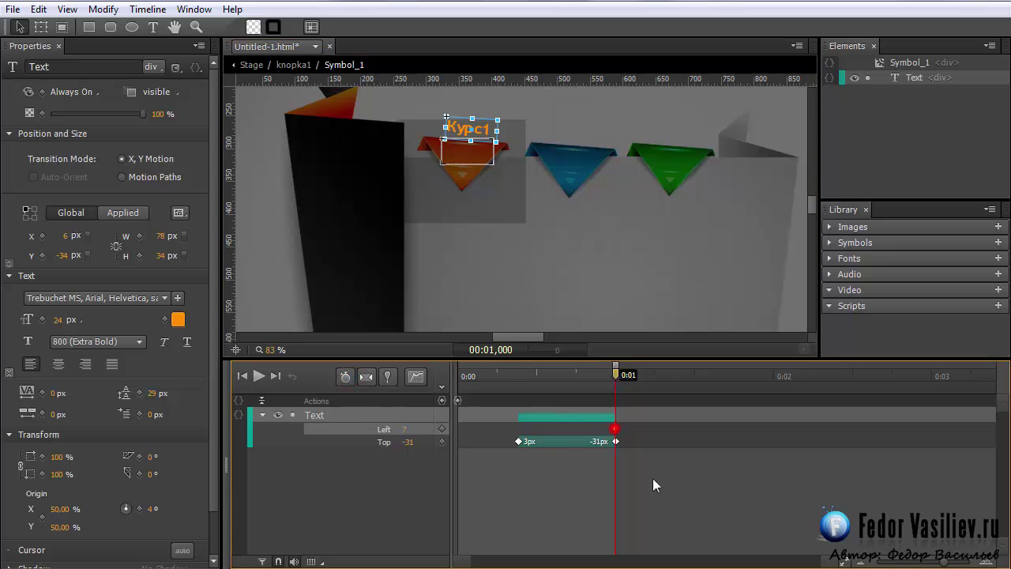
key(Delete)
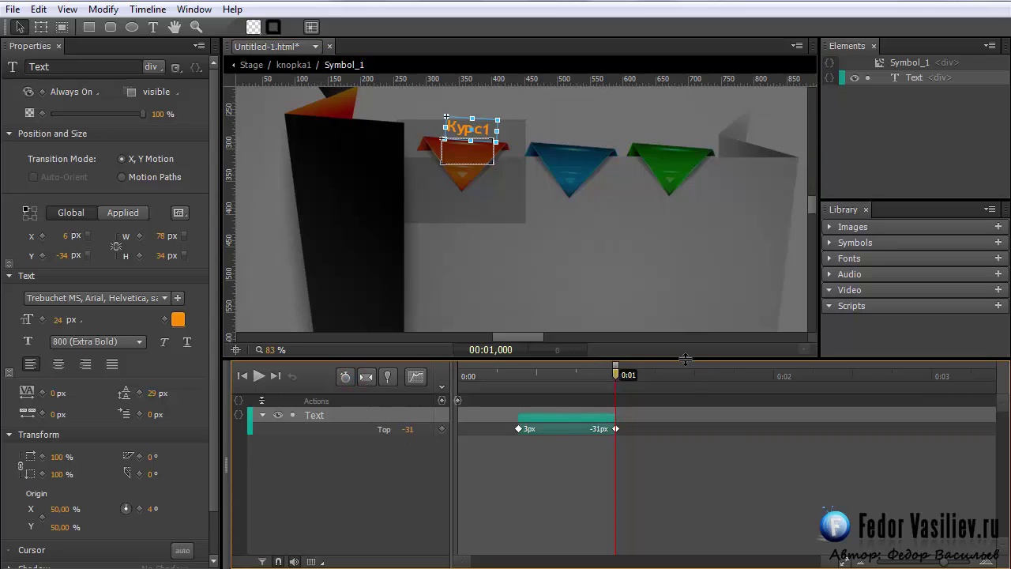
Play and scrub through the Symbol_1 timeline to check the "Курс1" text's bounce
click(528, 376)
click(350, 485)
mouse_move(498, 372)
mouse_down()
mouse_move(527, 377)
mouse_move(504, 374)
mouse_up()
click(259, 377)
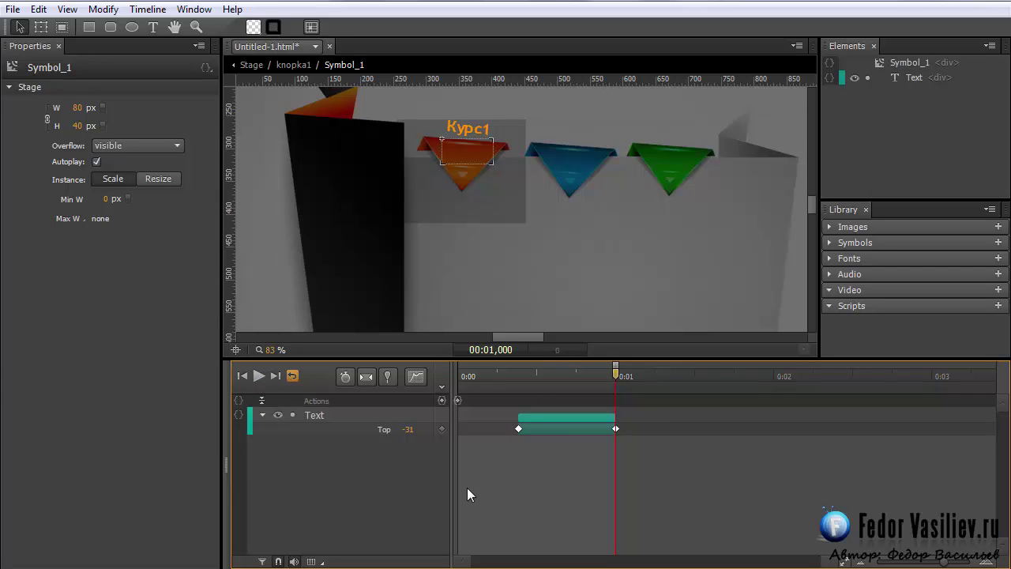
drag(550, 375, 602, 407)
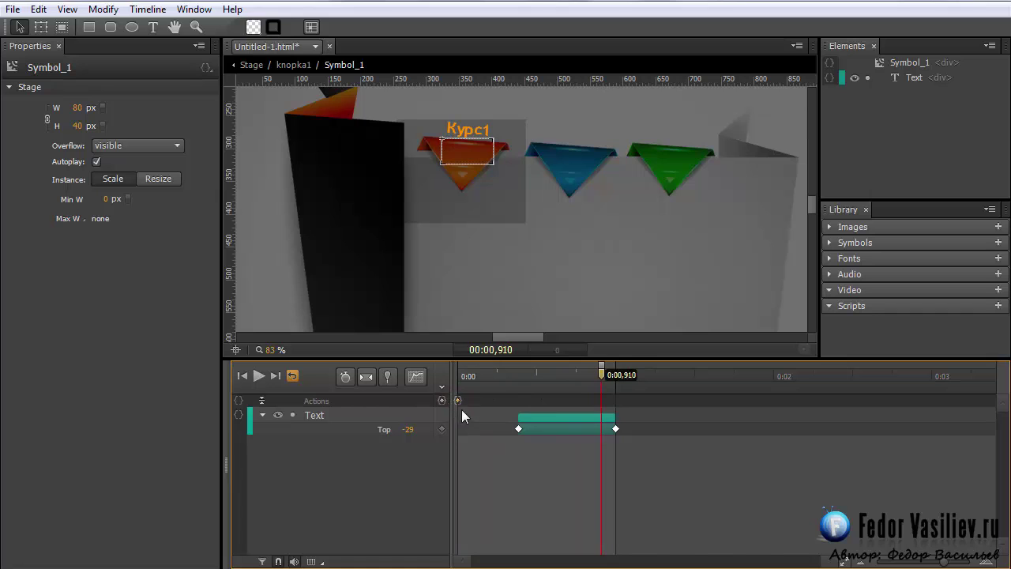
click(475, 374)
key(space)
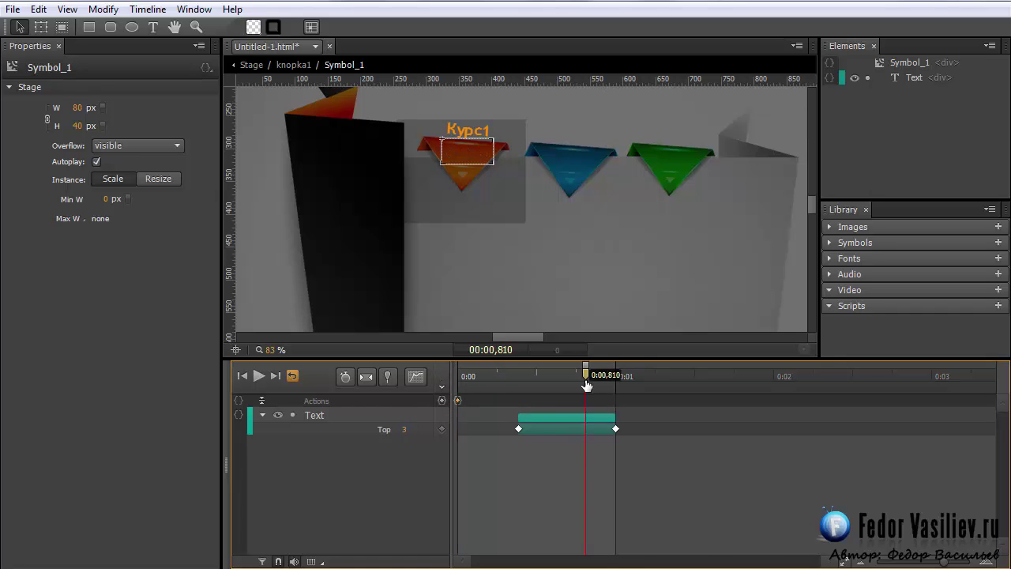
Remove the trigger at 0 s from the Symbol_1 timeline and return the playhead to the start
drag(454, 400, 606, 401)
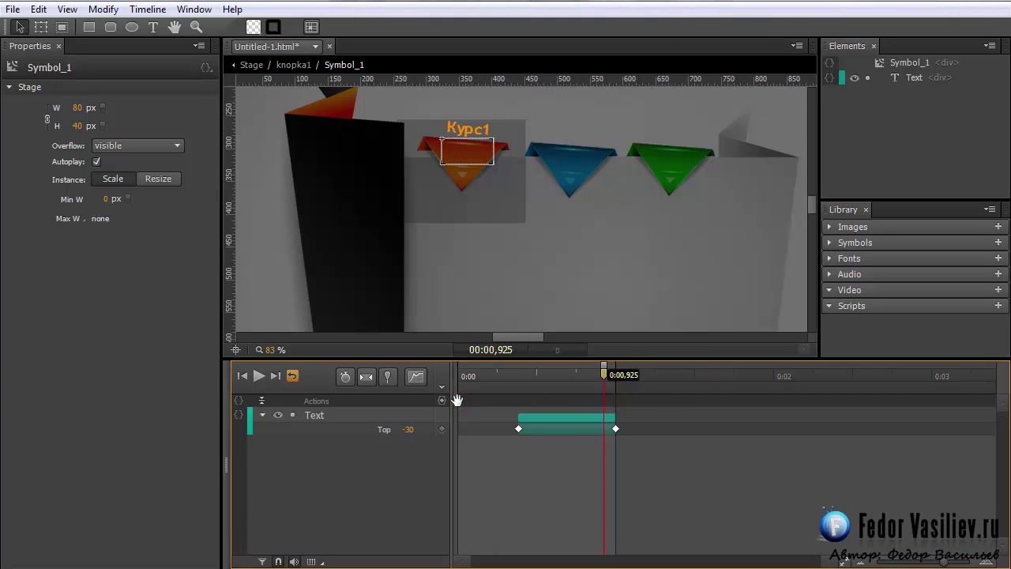
drag(512, 372, 458, 375)
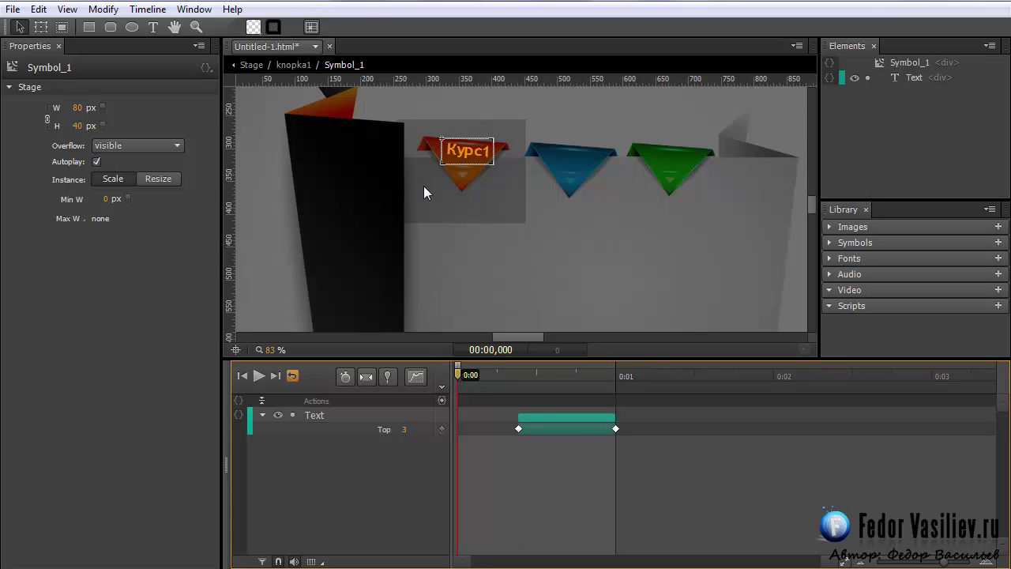
Set the text's display to Off at 0 s and to On at 0.385 s in Symbol_1
click(337, 427)
click(62, 95)
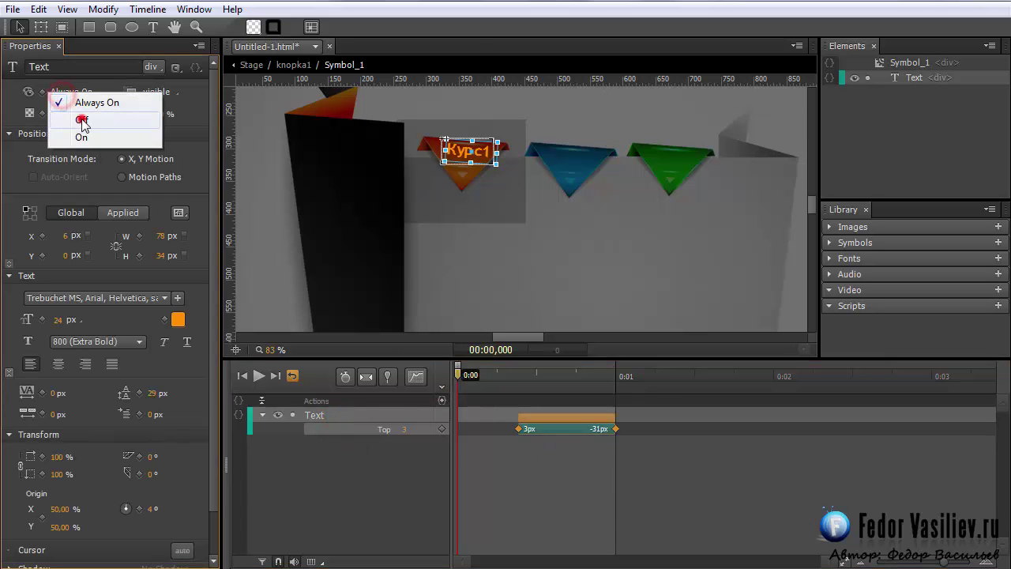
click(82, 120)
drag(459, 372, 517, 393)
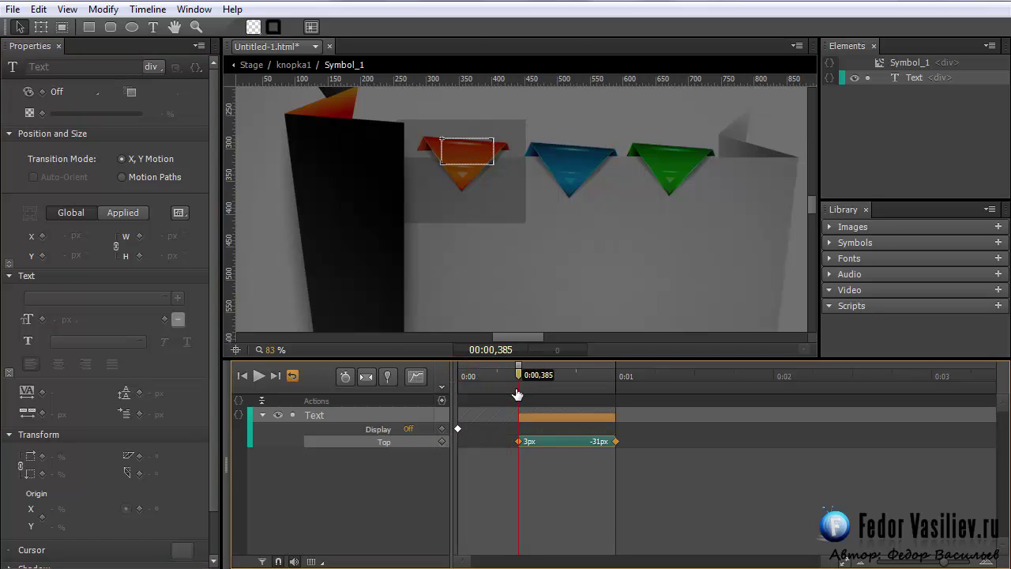
click(81, 94)
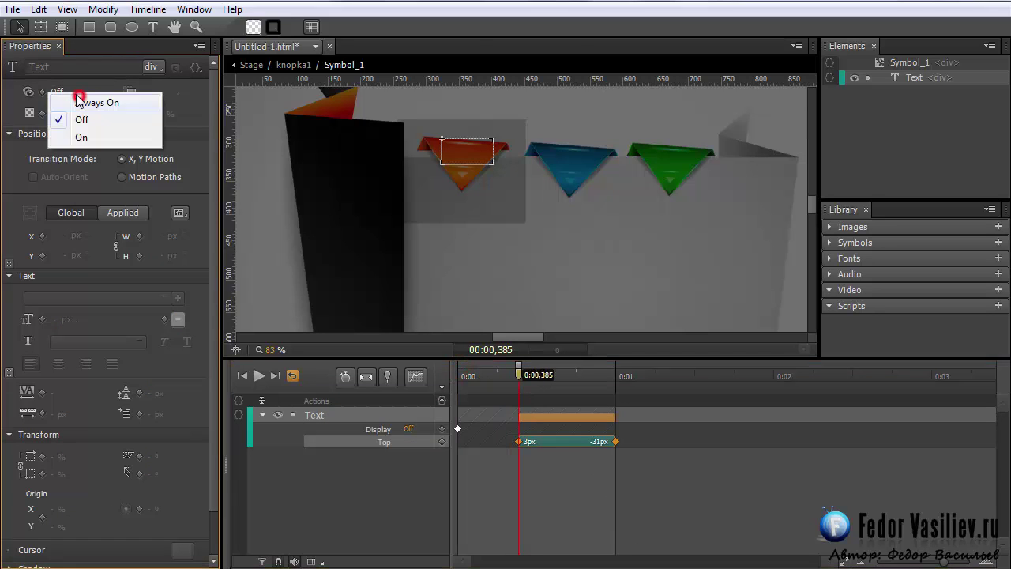
click(82, 137)
Add a trigger at 1 s in Symbol_1 that stops the Symbol_1 playback
drag(518, 375, 619, 414)
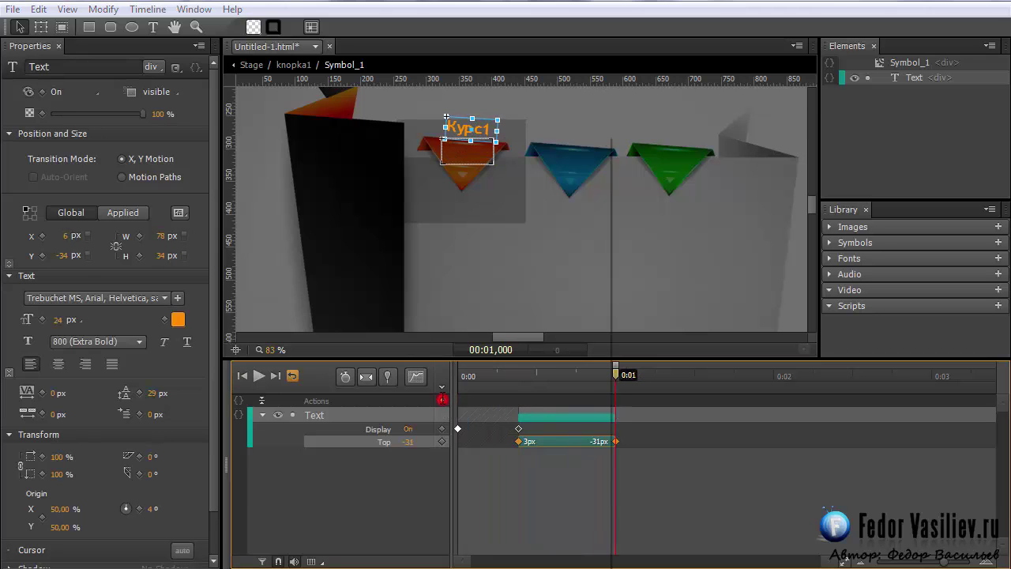
click(442, 399)
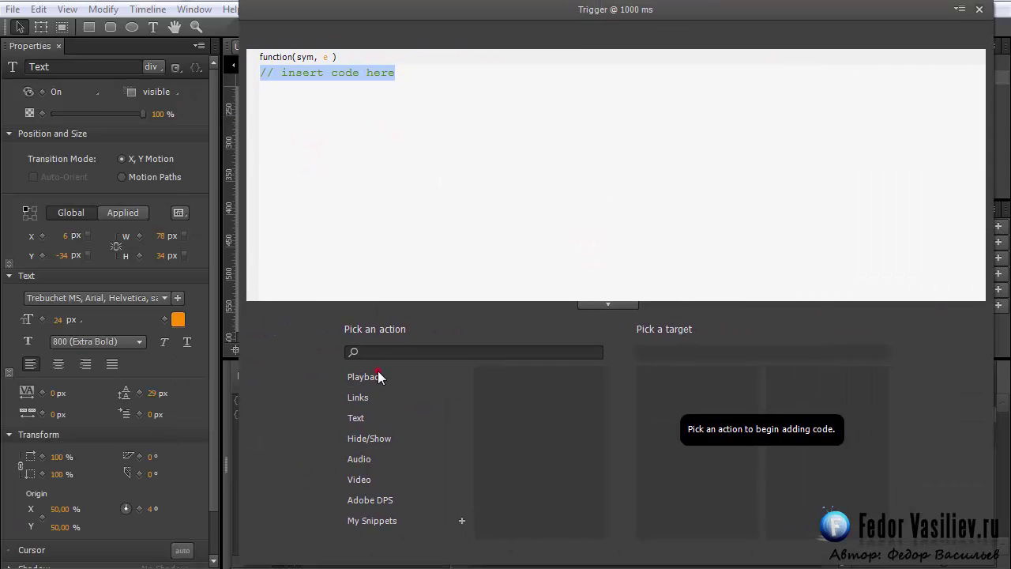
click(377, 377)
click(528, 424)
click(651, 404)
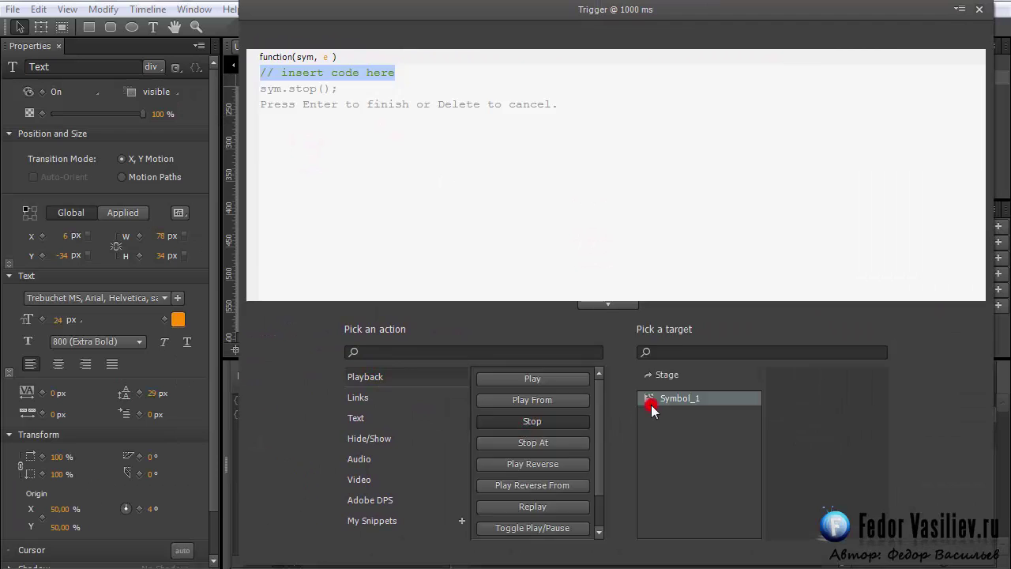
click(980, 9)
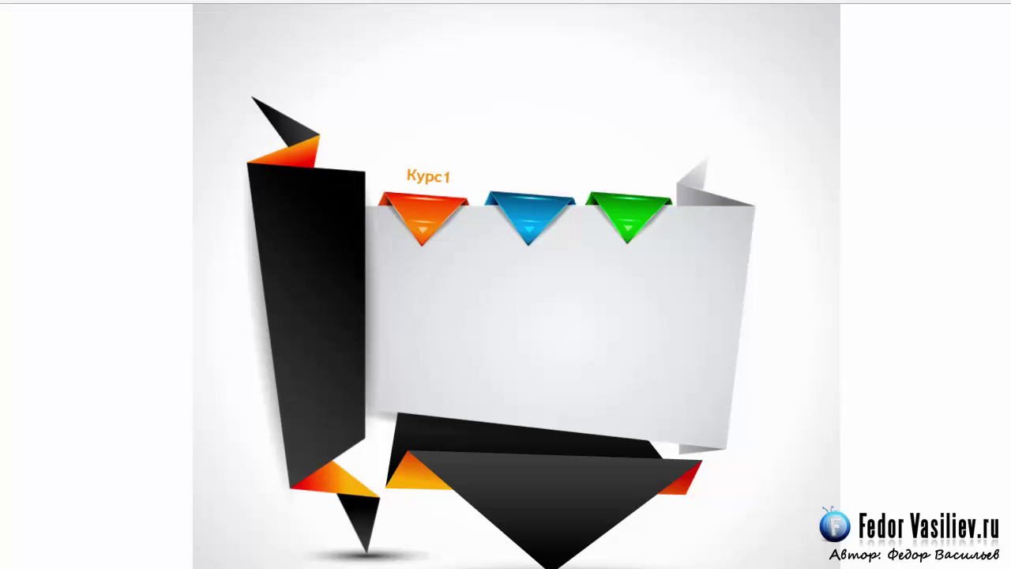
Replay the page preview in the browser and compare the "Курс1" animation with the finished sample page
key(F5)
key(F5)
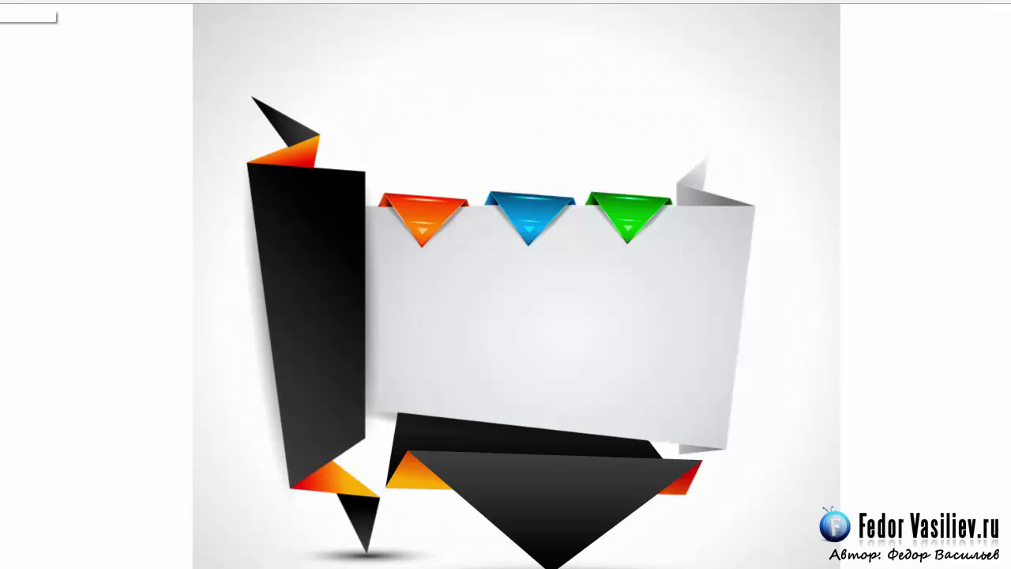
key(F5)
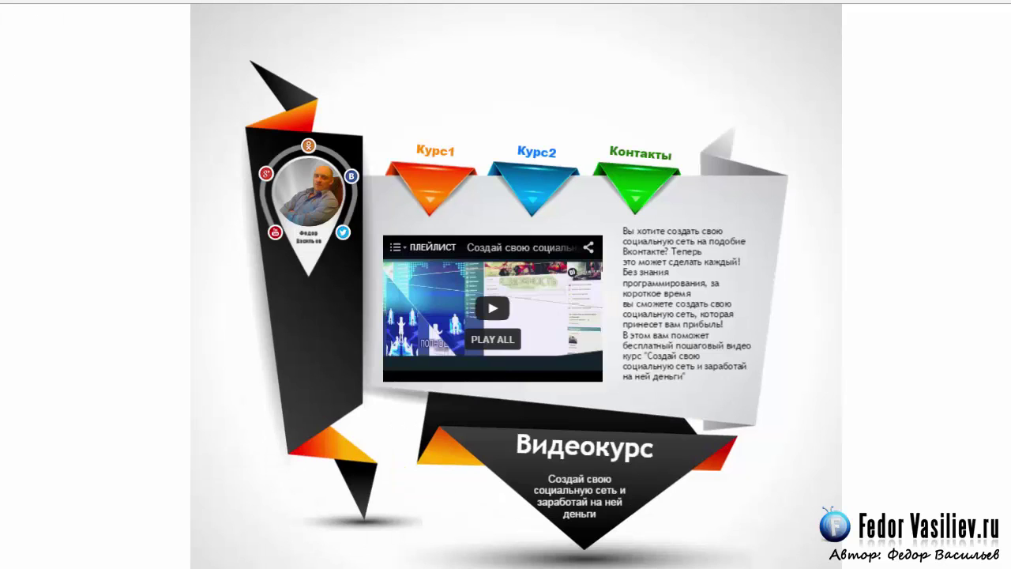
click(403, 196)
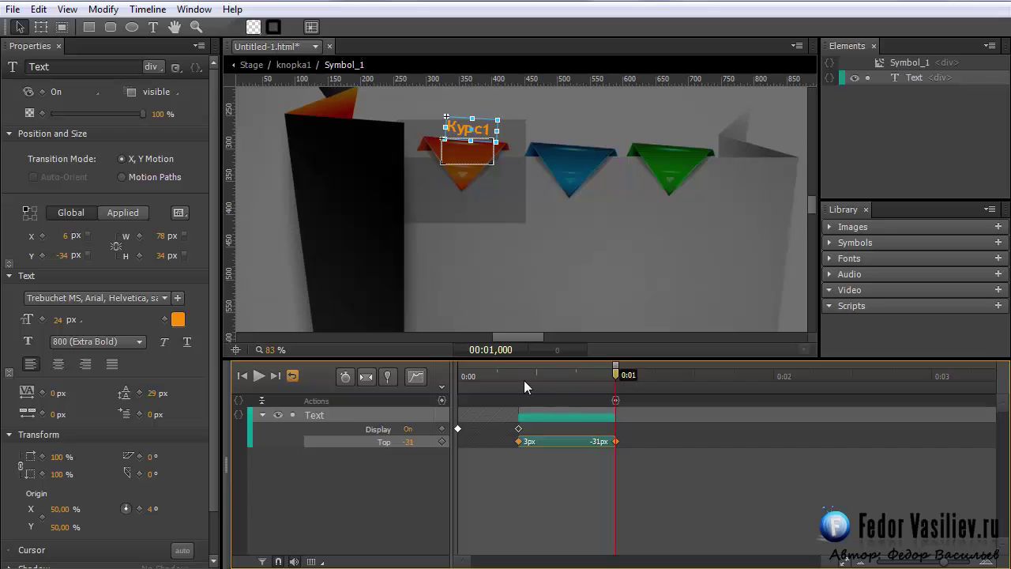
Return to the Stage and add a mouseover event with an empty handler to knopka1
click(237, 66)
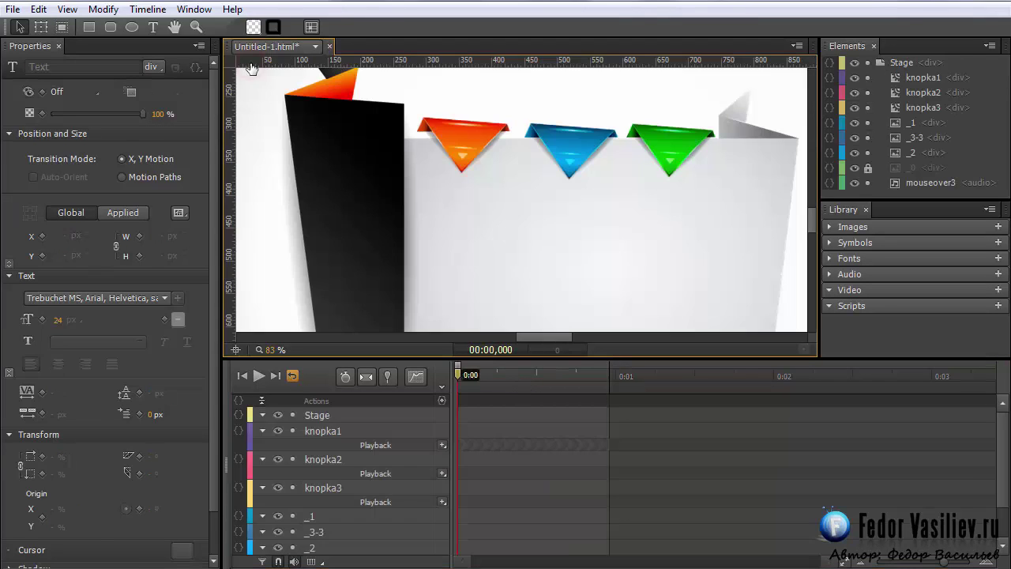
click(919, 79)
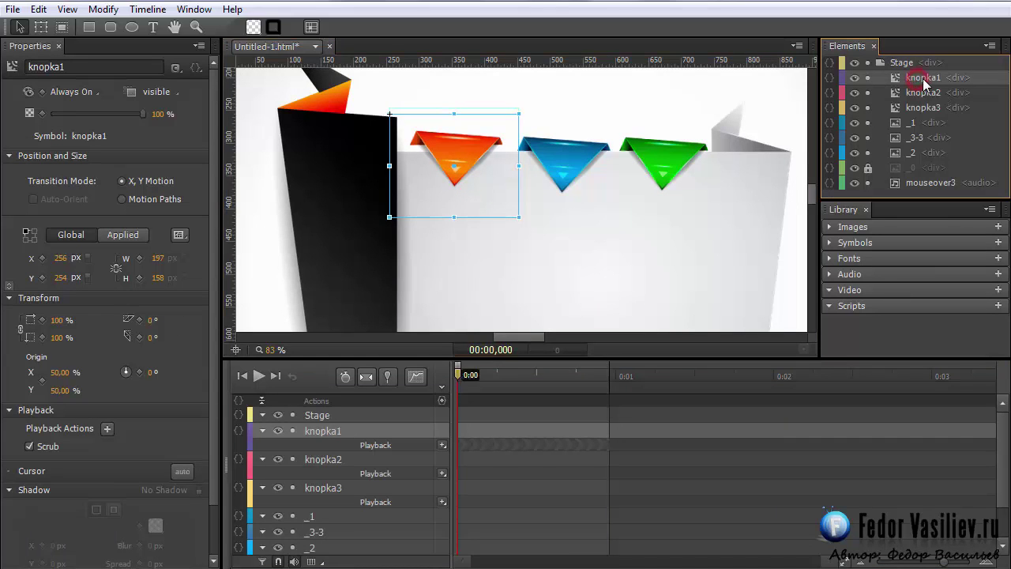
click(829, 82)
drag(280, 84, 389, 42)
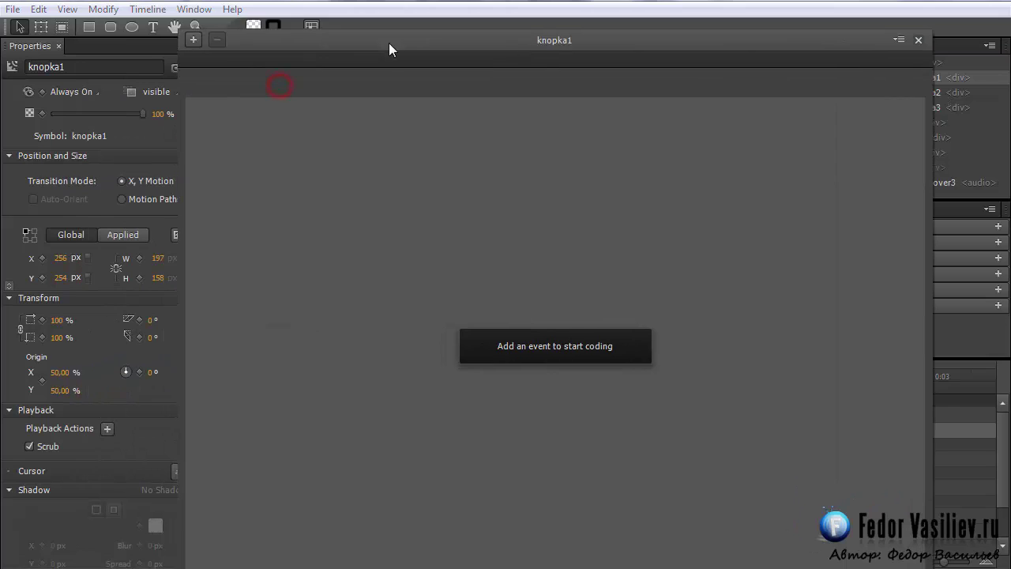
click(194, 39)
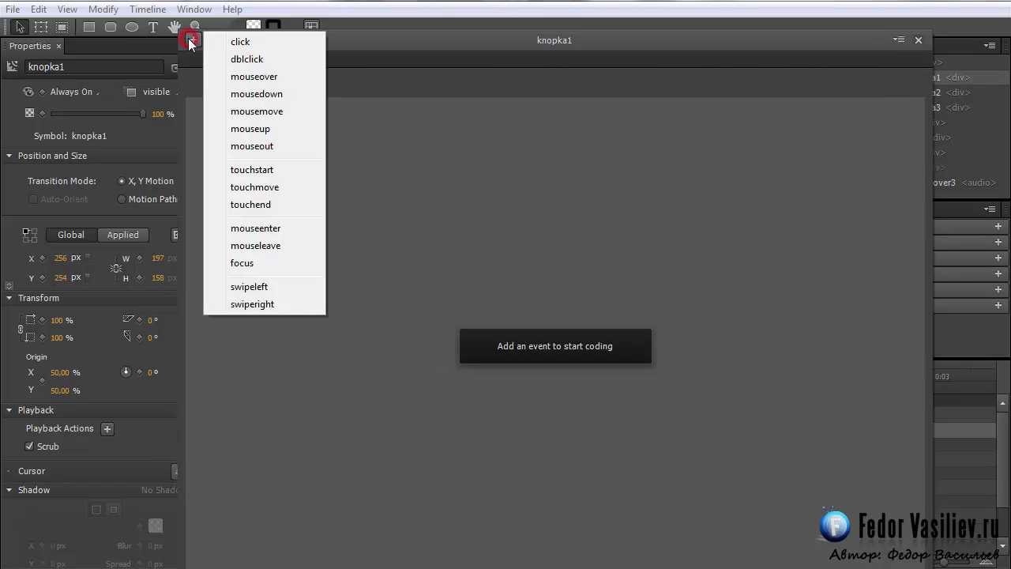
click(258, 79)
key(BackSpace)
click(918, 39)
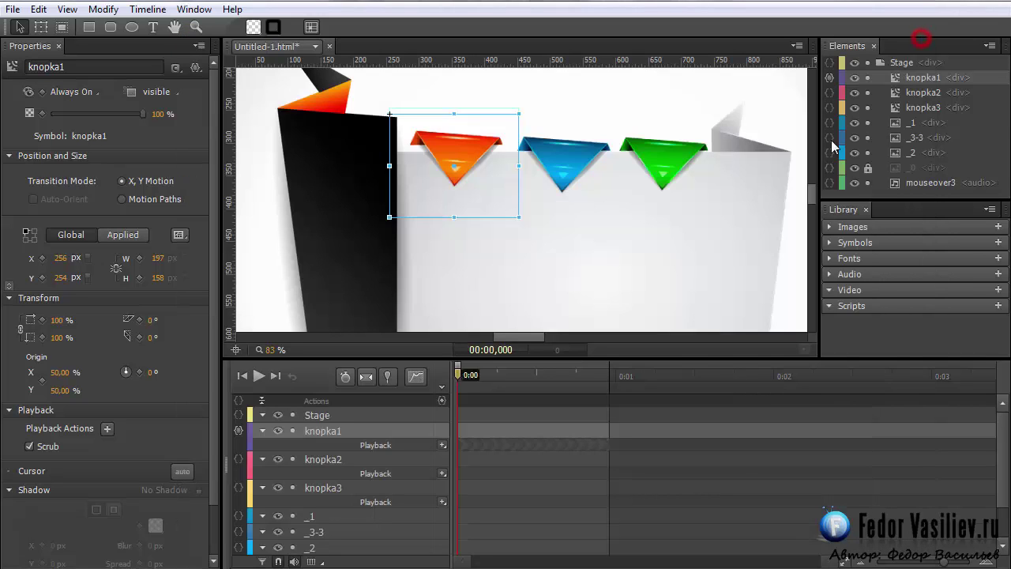
Open the knopka1 symbol, examine its label at 0.75 s and go back to the Stage
double_click(898, 79)
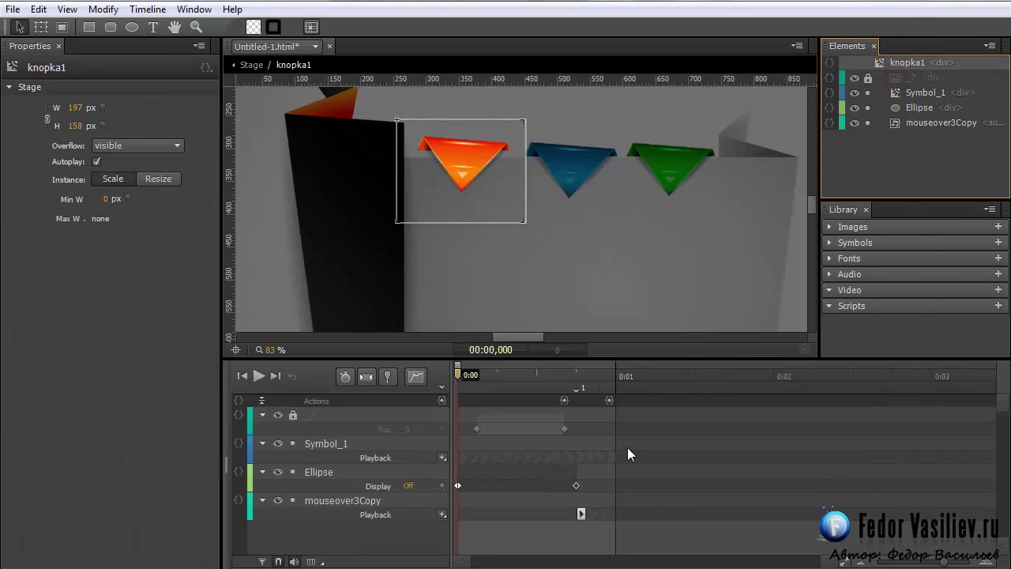
drag(553, 374, 576, 378)
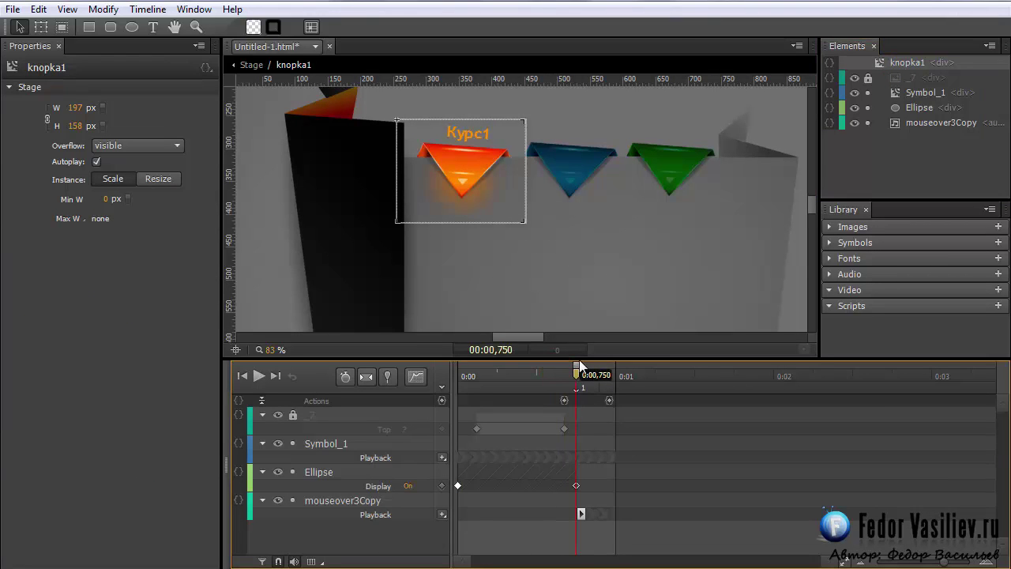
click(578, 371)
click(251, 64)
Insert a Play action targeting the Stage's knopka1 symbol into knopka1's mouseover handler
click(916, 77)
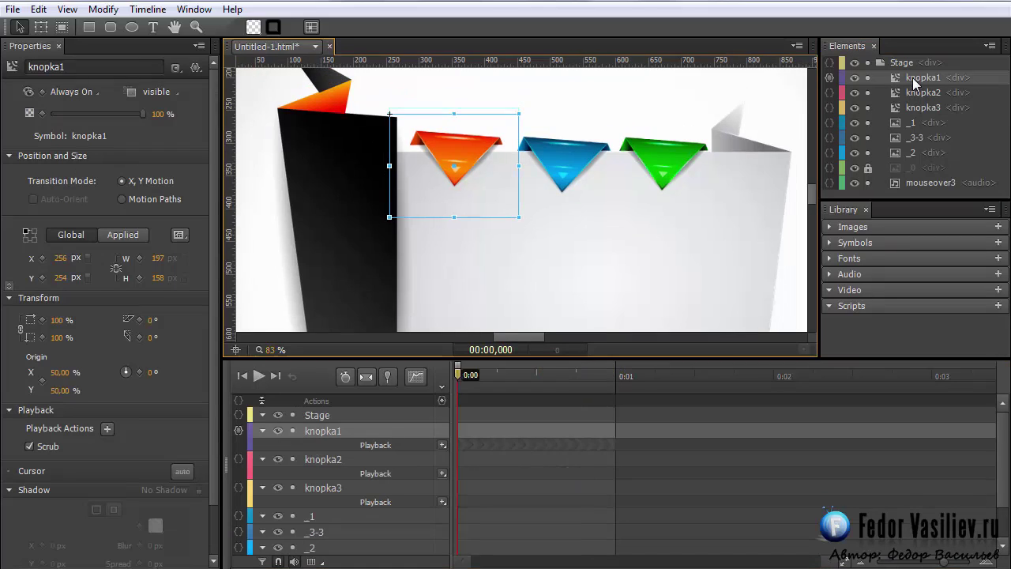
click(829, 77)
drag(296, 75, 401, 31)
click(308, 396)
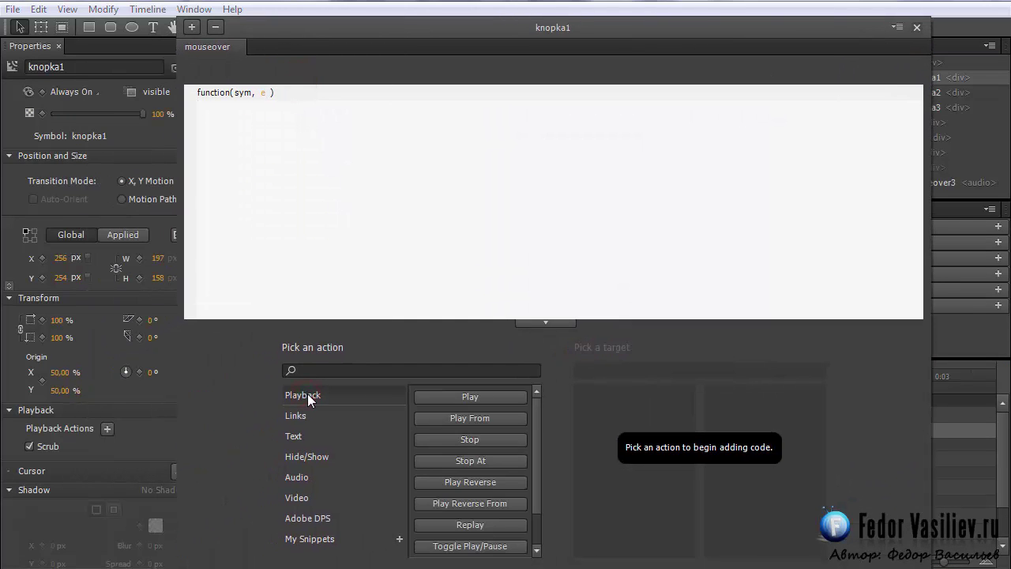
click(451, 399)
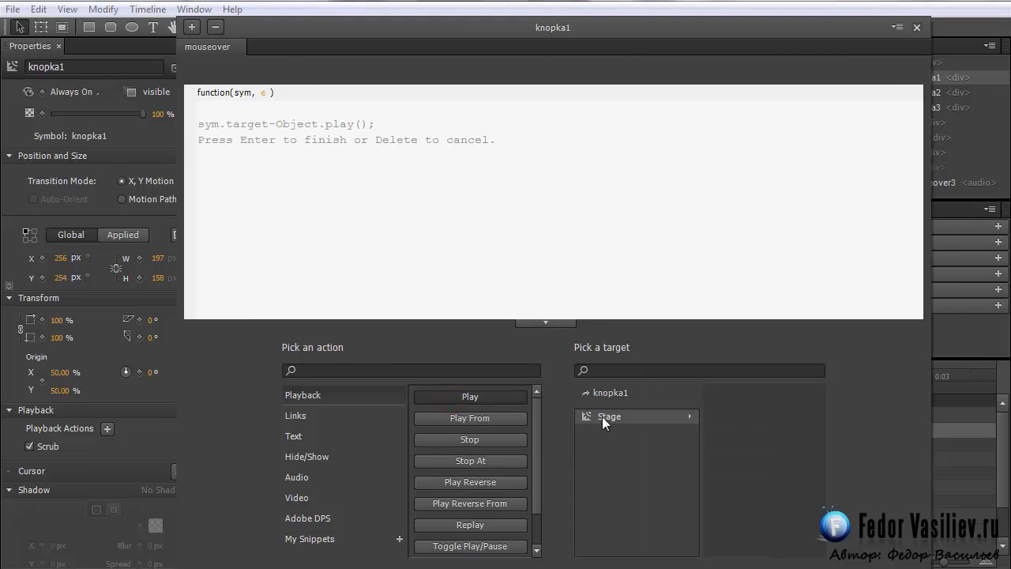
click(602, 416)
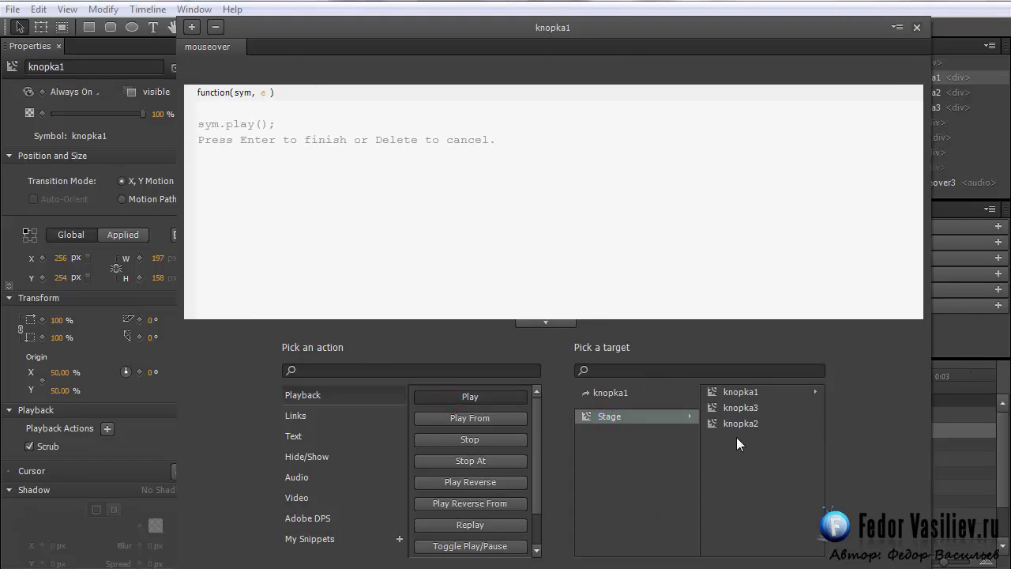
click(713, 392)
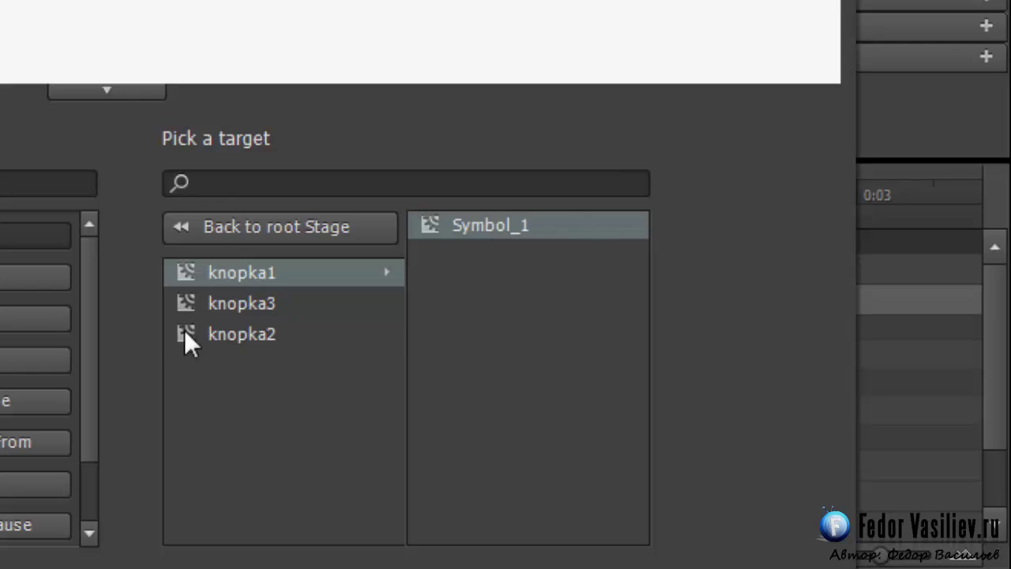
click(185, 271)
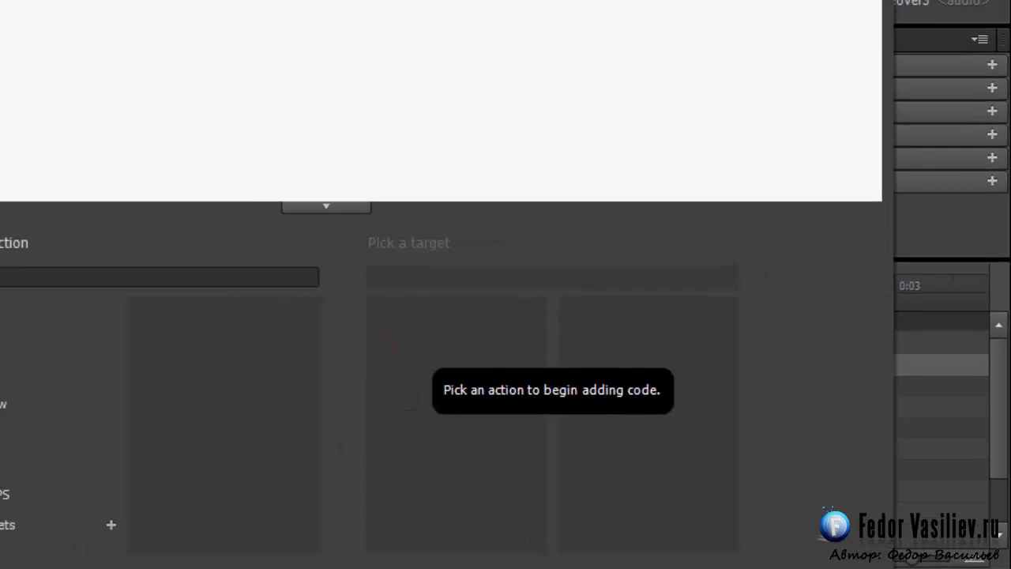
double_click(360, 124)
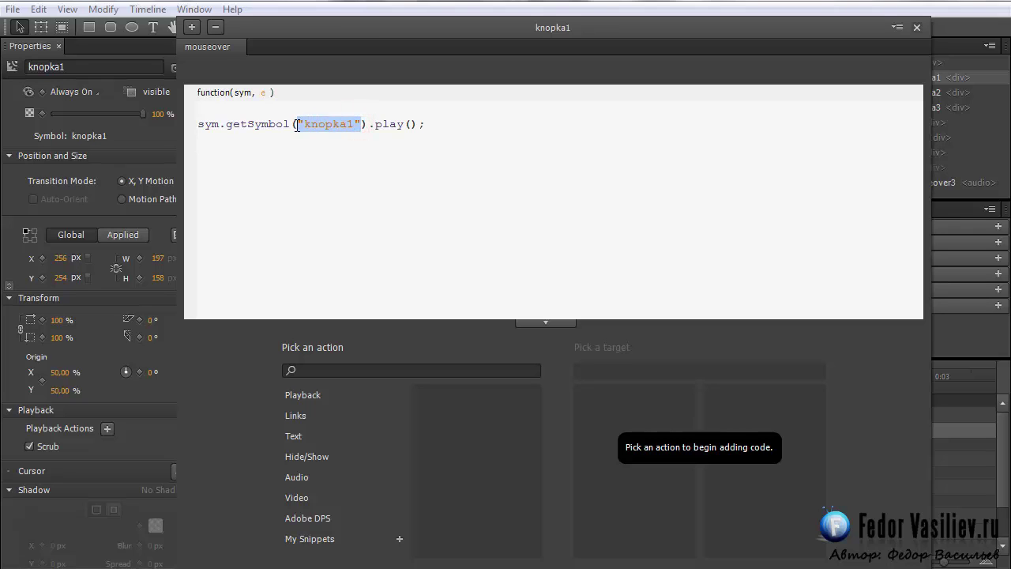
Make the mouseover play call start from label 1, and test knopka1's effect in the browser preview
click(414, 124)
text(33)
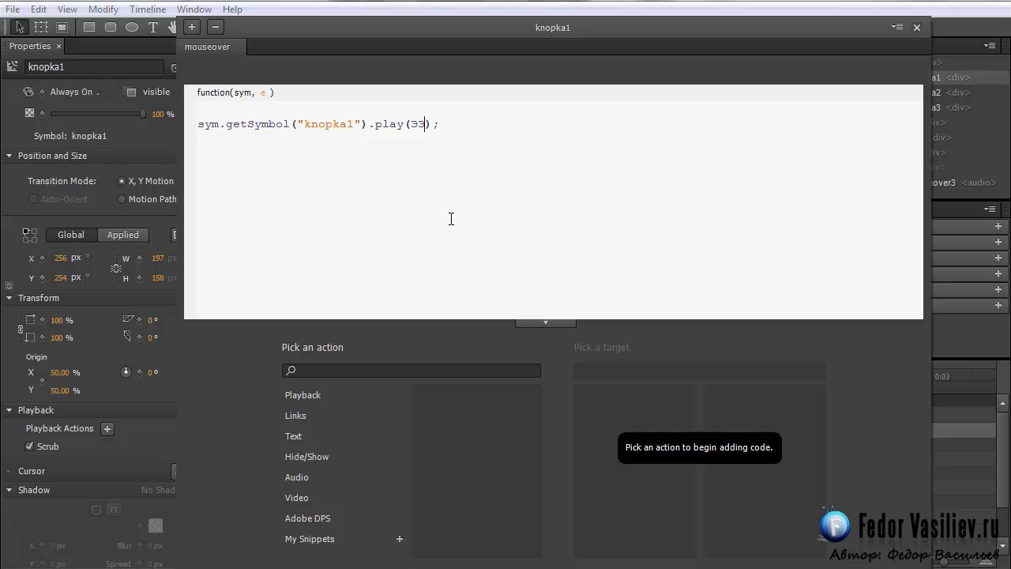
click(422, 124)
text(1)
click(917, 27)
key(ctrl+Return)
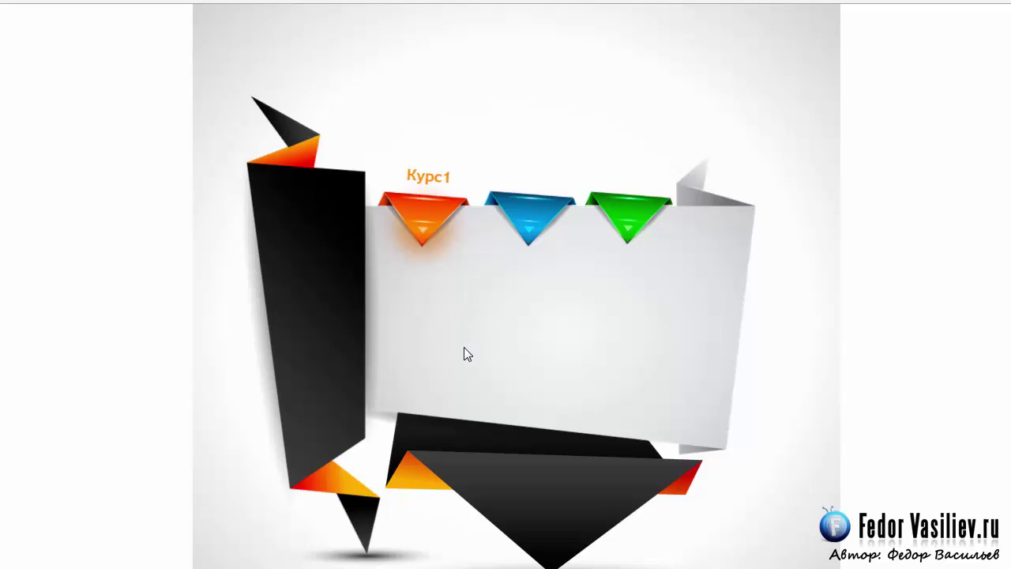
key(alt+Tab)
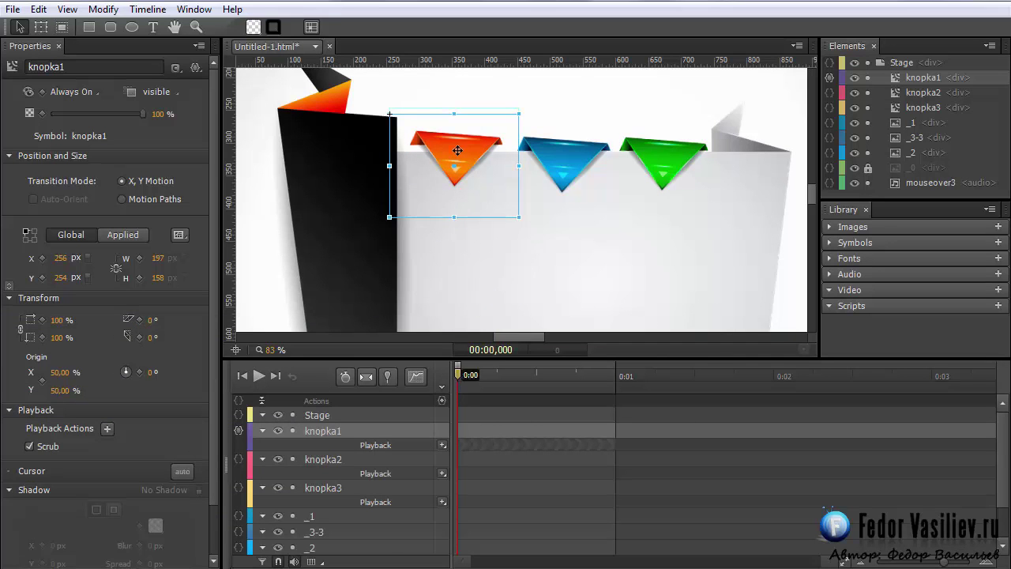
Give the knopka1, knopka2 and knopka3 symbols the hand pointer cursor
shift+click(909, 110)
click(182, 471)
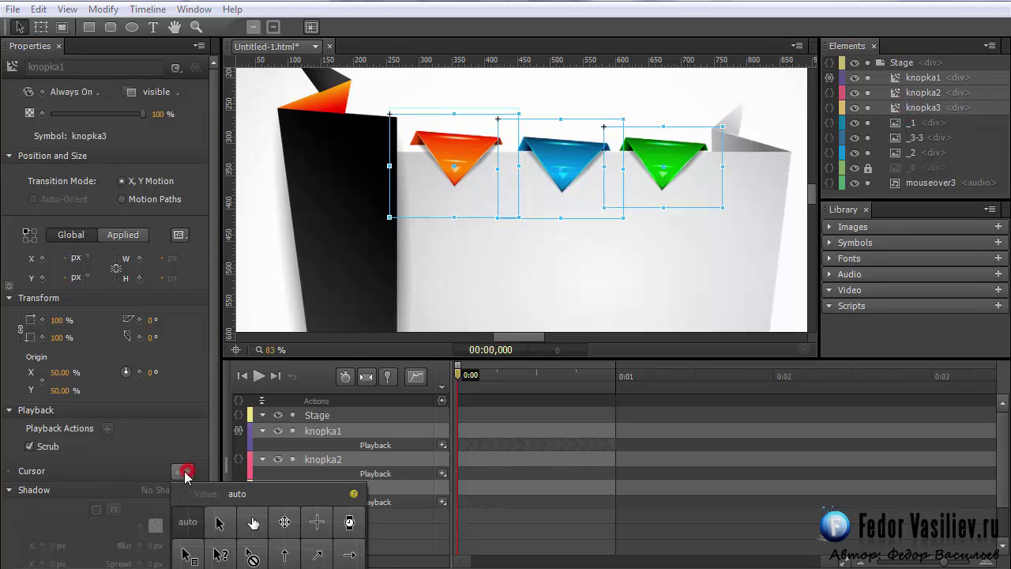
click(253, 523)
click(271, 282)
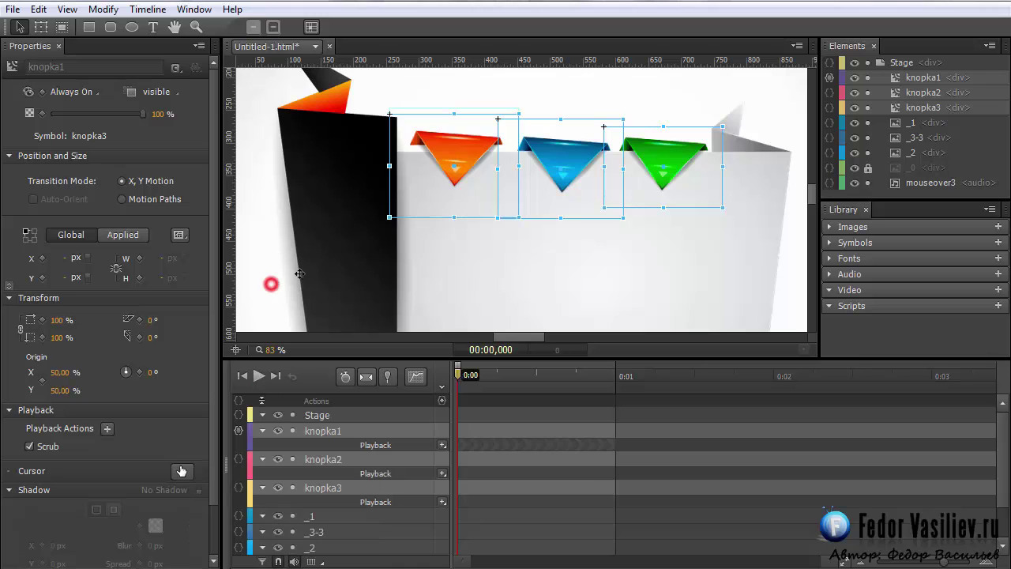
Add a mouseout event to knopka1 and clear the placeholder comment from its handler
click(450, 139)
click(913, 93)
click(909, 78)
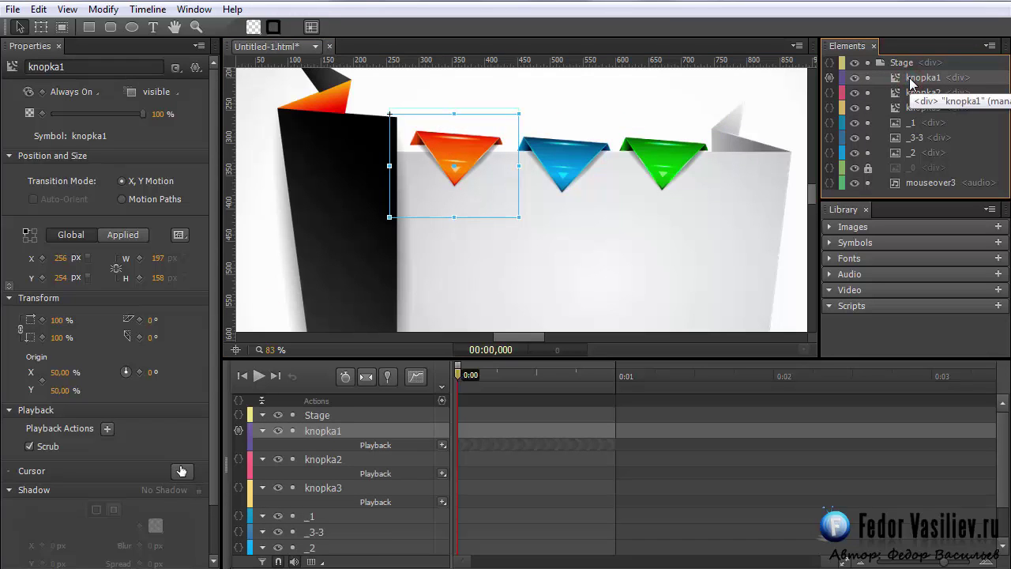
click(829, 78)
drag(410, 100, 519, 22)
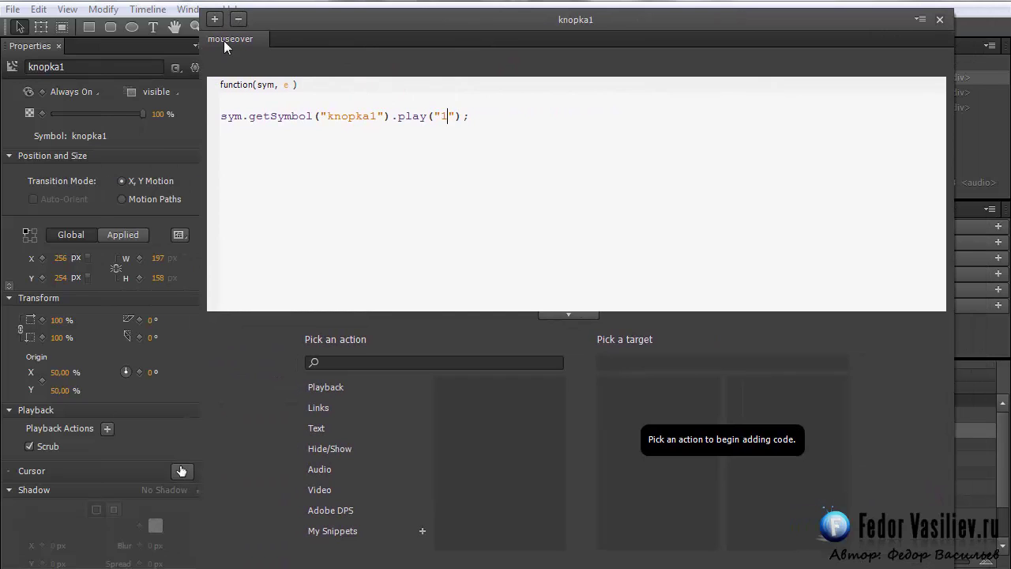
click(215, 19)
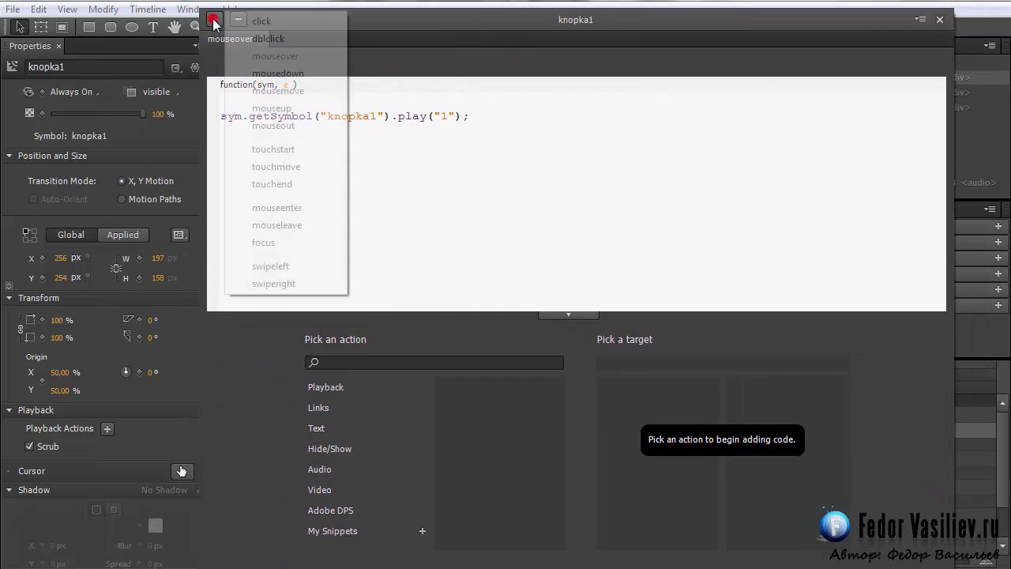
click(277, 129)
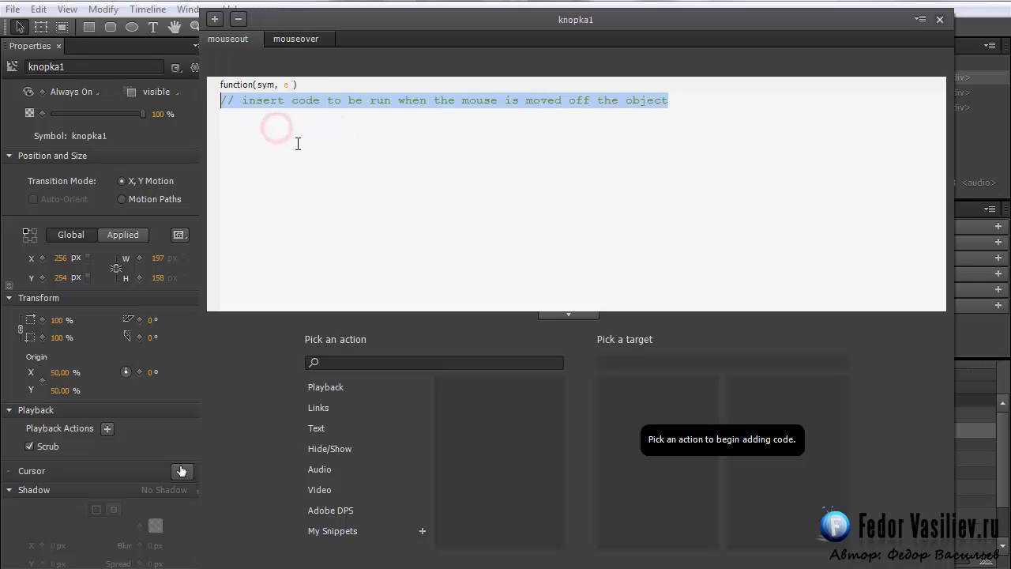
key(BackSpace)
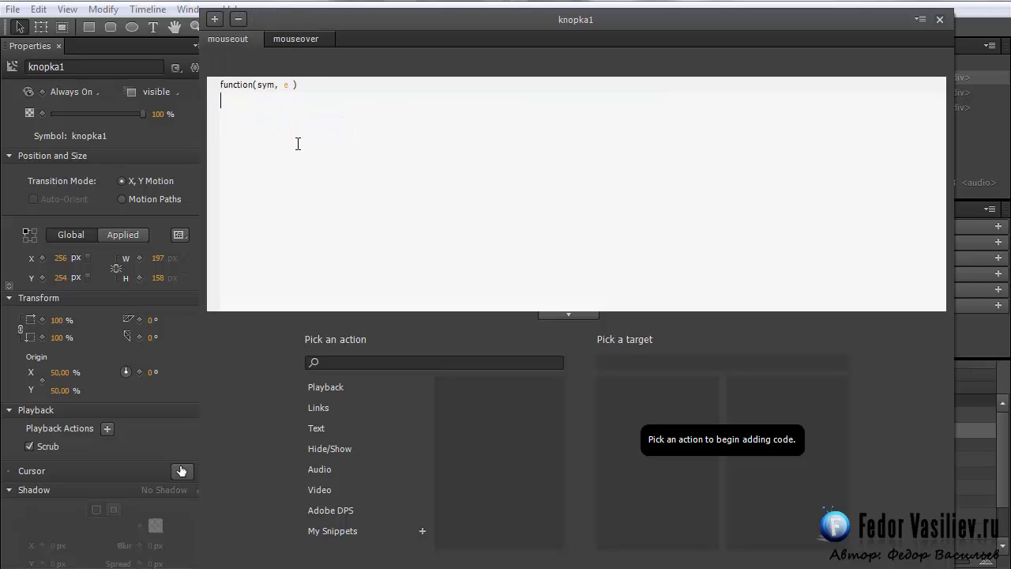
Insert a Stop action targeting the Stage's knopka1 symbol into the mouseout handler and remove the blank line above it
click(314, 387)
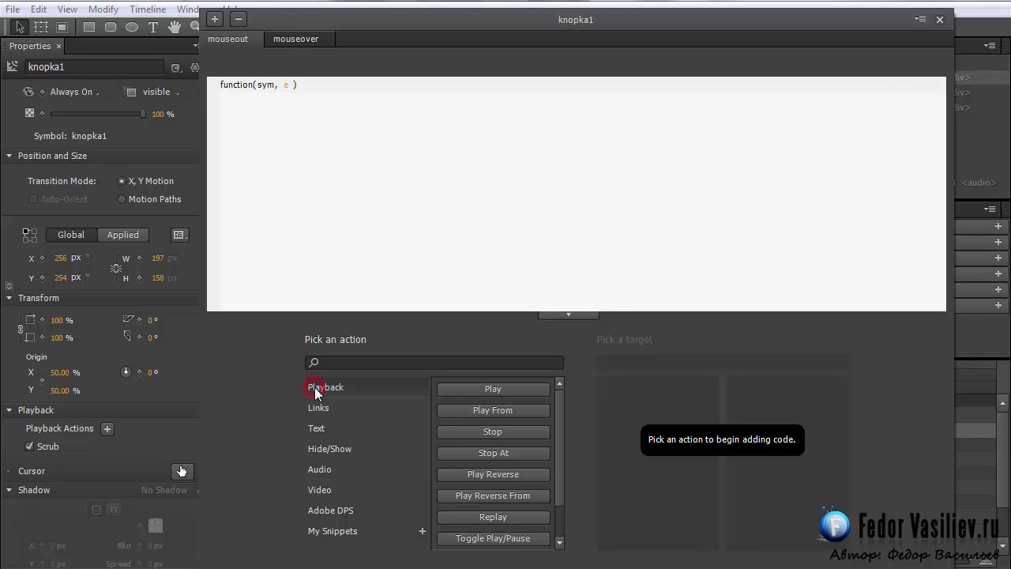
click(485, 433)
click(613, 410)
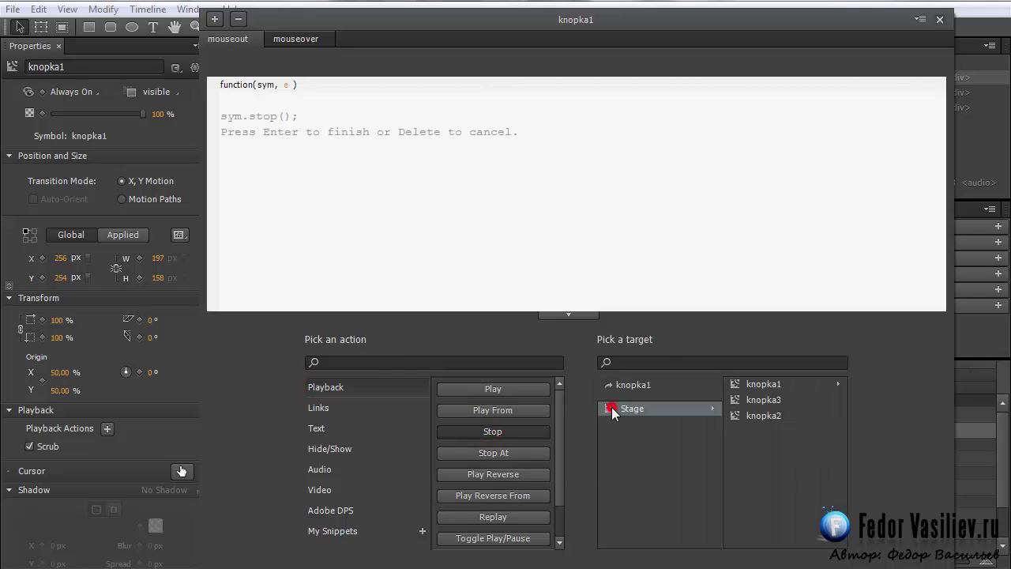
click(739, 384)
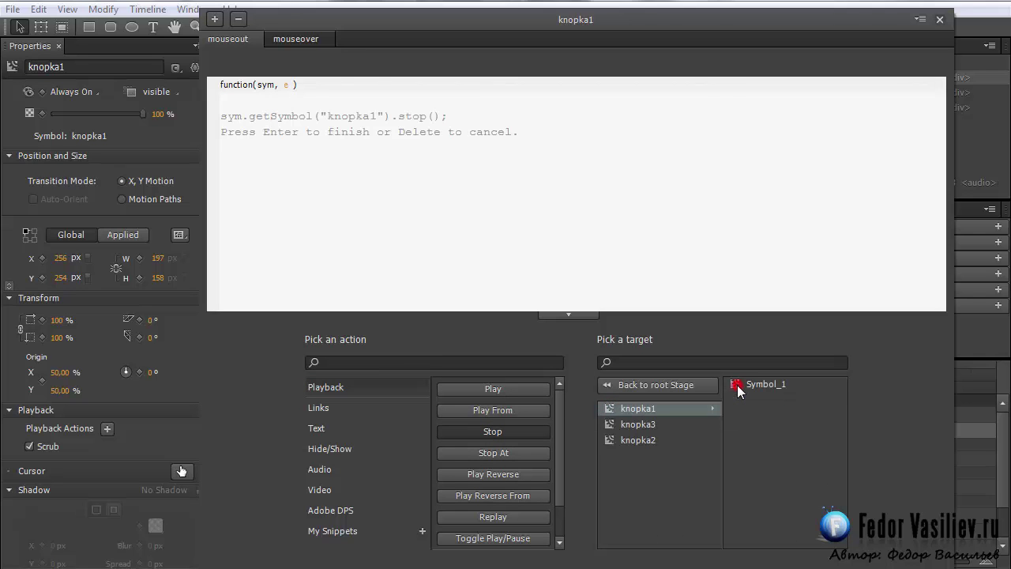
click(610, 409)
click(210, 117)
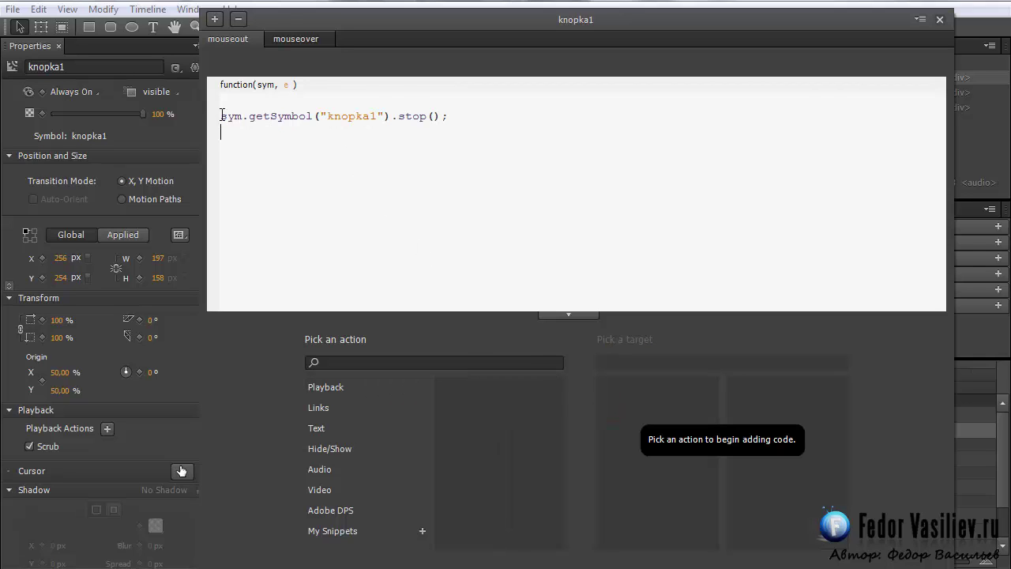
key(BackSpace)
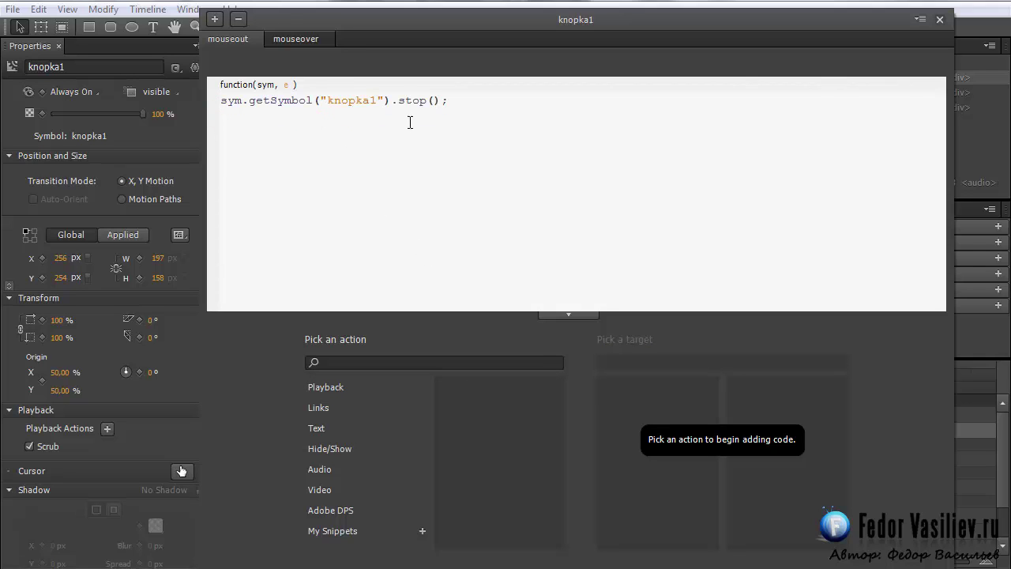
Make the mouseout stop call use position 0 and test knopka1 in the browser preview
click(433, 100)
click(939, 19)
key(ctrl+Return)
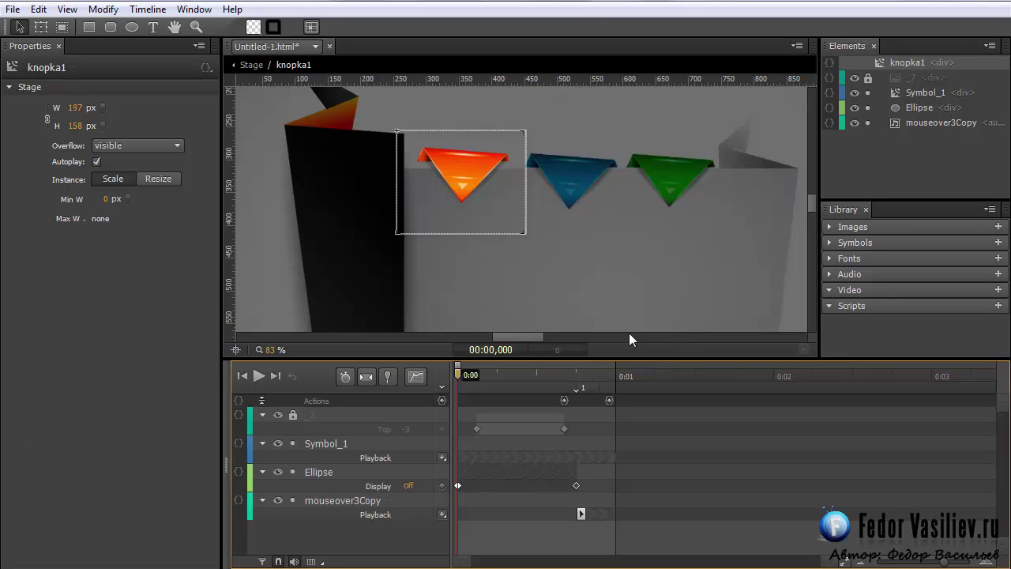
Examine the Symbol_1 text timeline and scrub through knopka1's animation to check the drop and glow timing
double_click(897, 91)
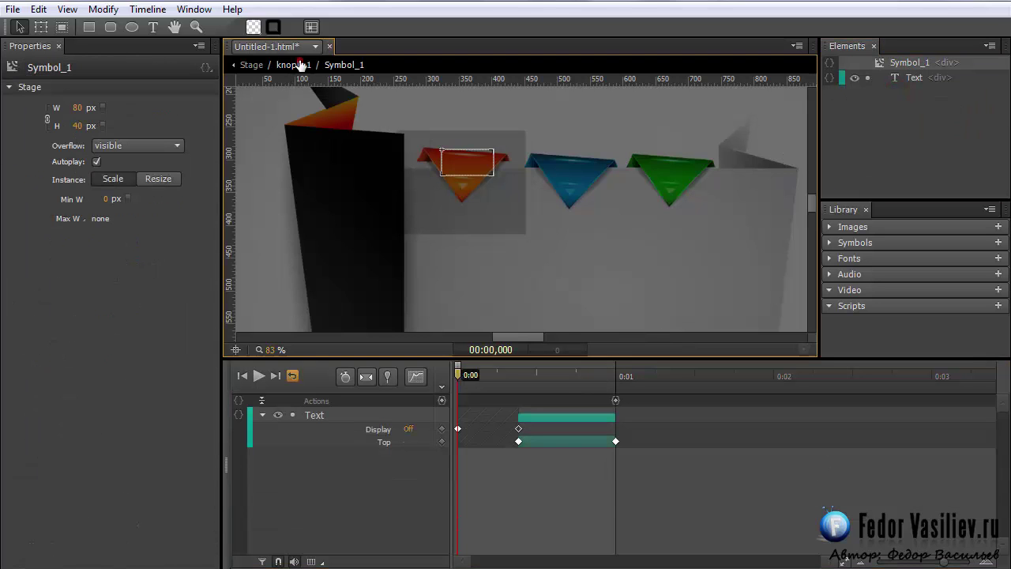
click(293, 65)
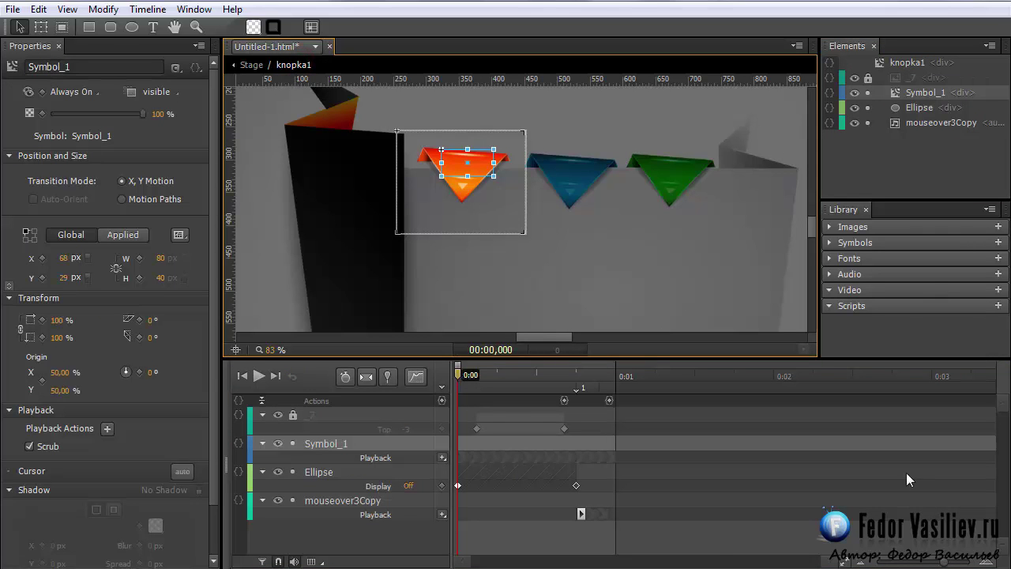
mouse_move(545, 367)
mouse_down()
mouse_move(562, 374)
mouse_move(537, 374)
mouse_up()
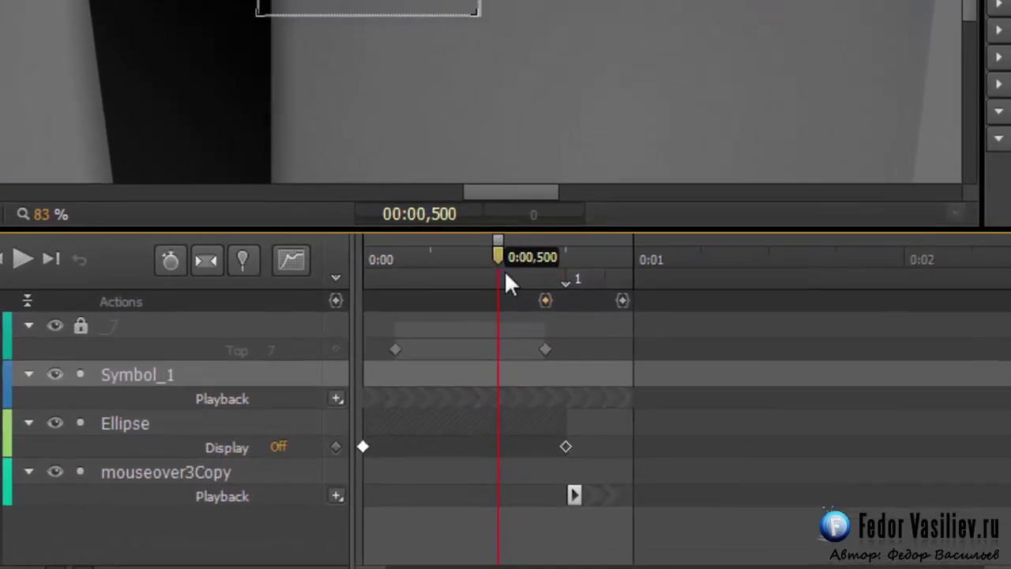
drag(536, 370, 576, 382)
drag(564, 261, 387, 247)
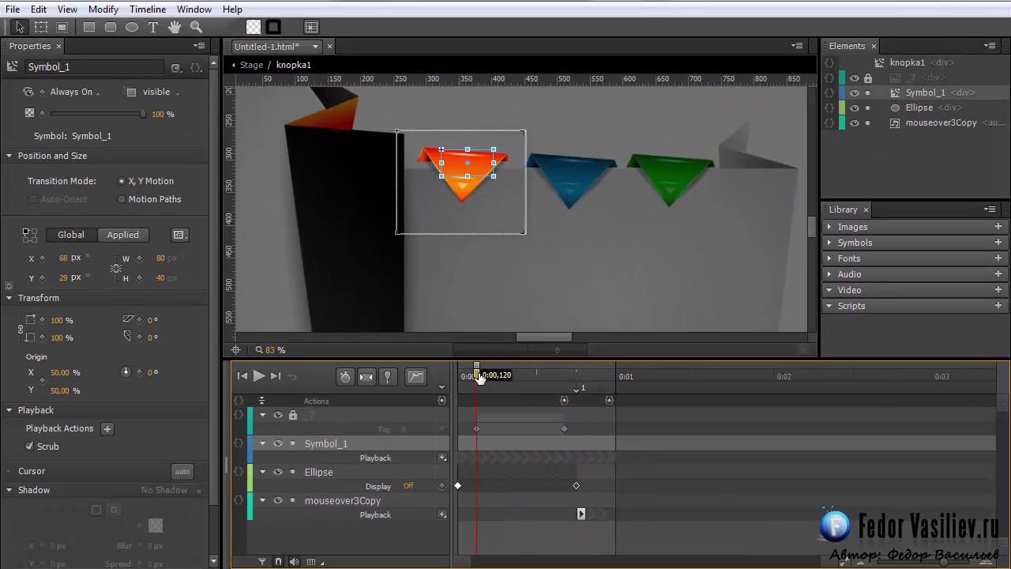
drag(480, 378, 406, 390)
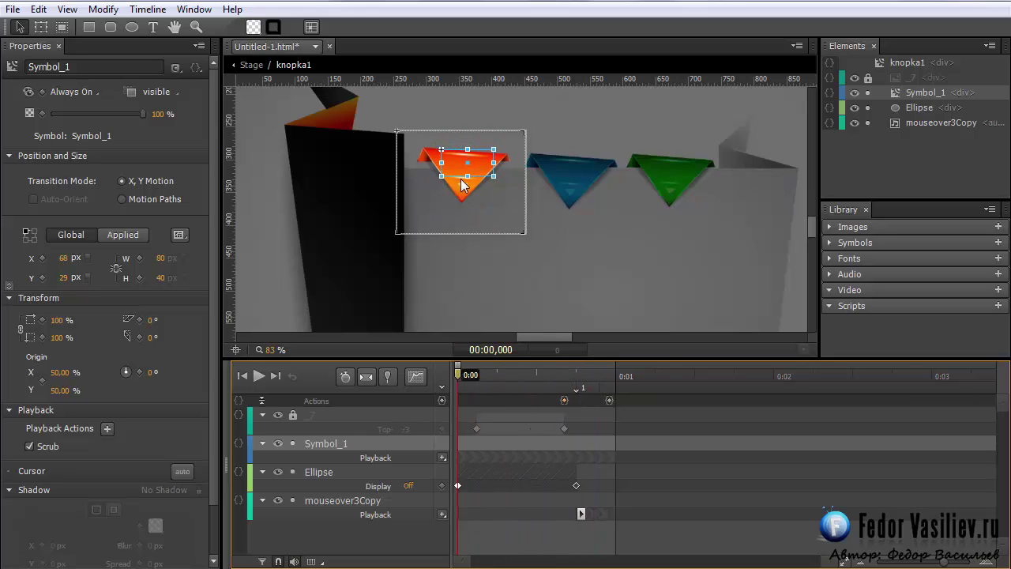
drag(458, 373, 450, 395)
click(550, 417)
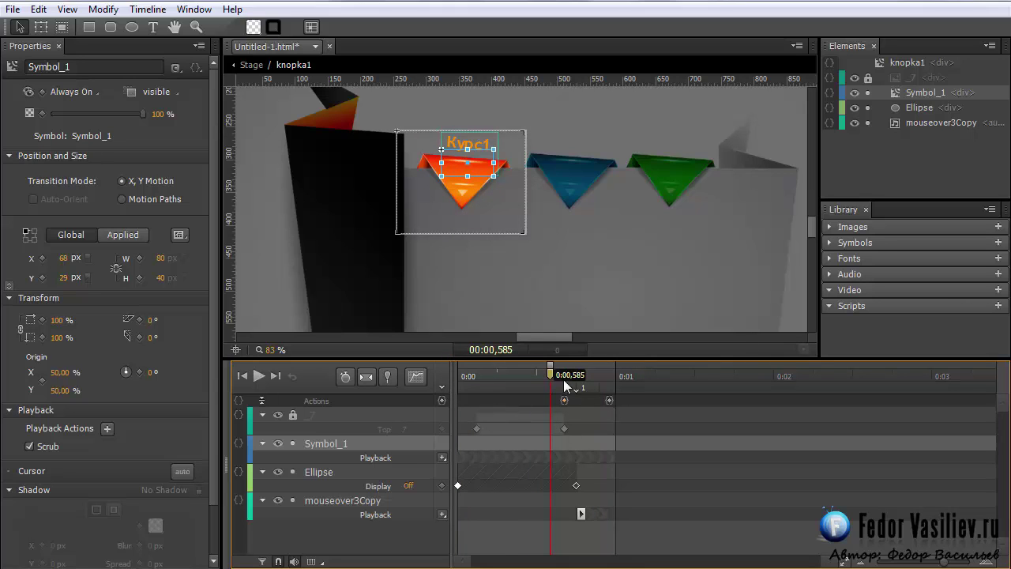
Unlock the _7 image in knopka1 and insert a timeline label named 2 at 0.675 s, where its drop ends
click(868, 78)
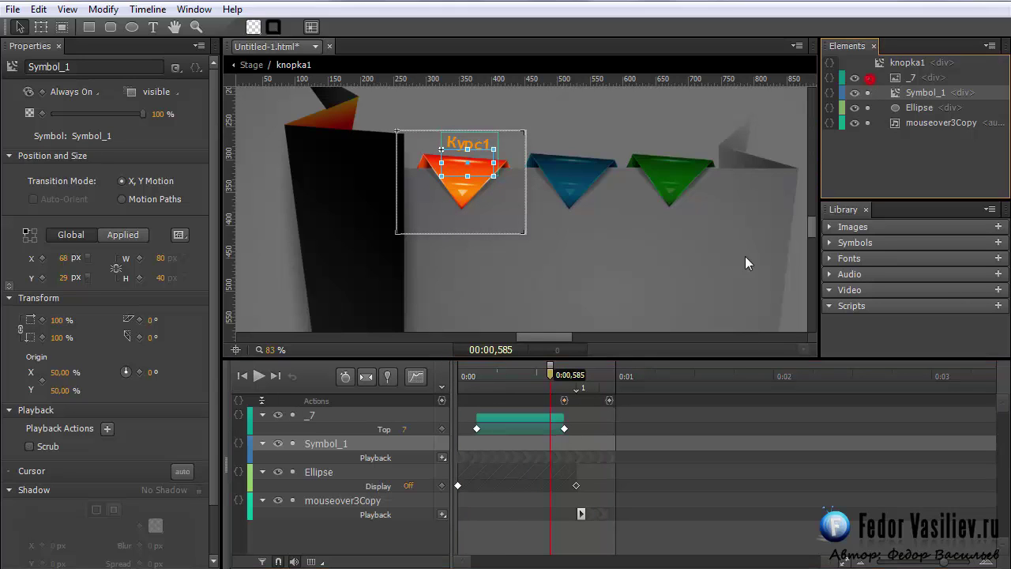
click(506, 419)
drag(544, 380, 576, 409)
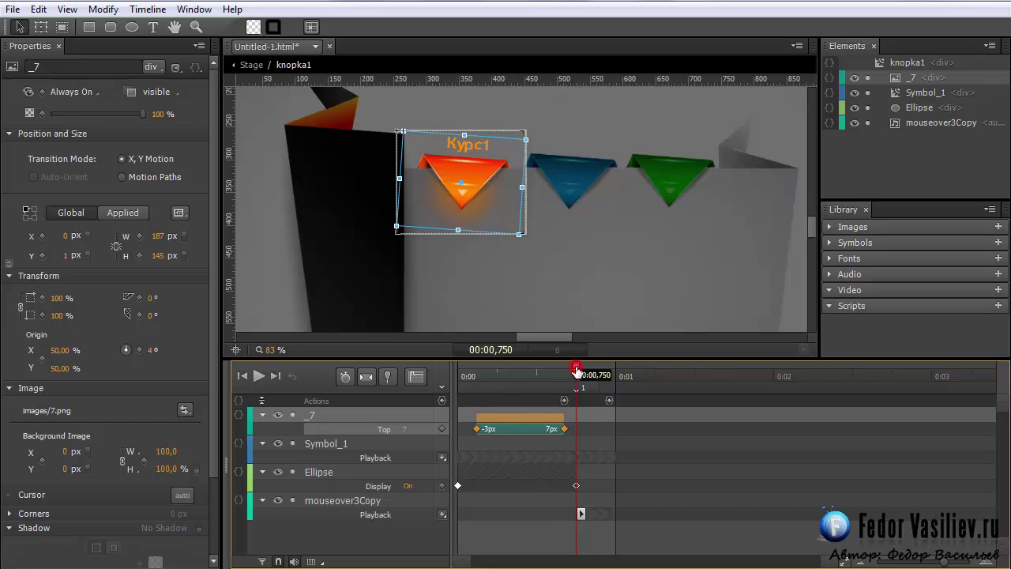
drag(577, 370, 565, 372)
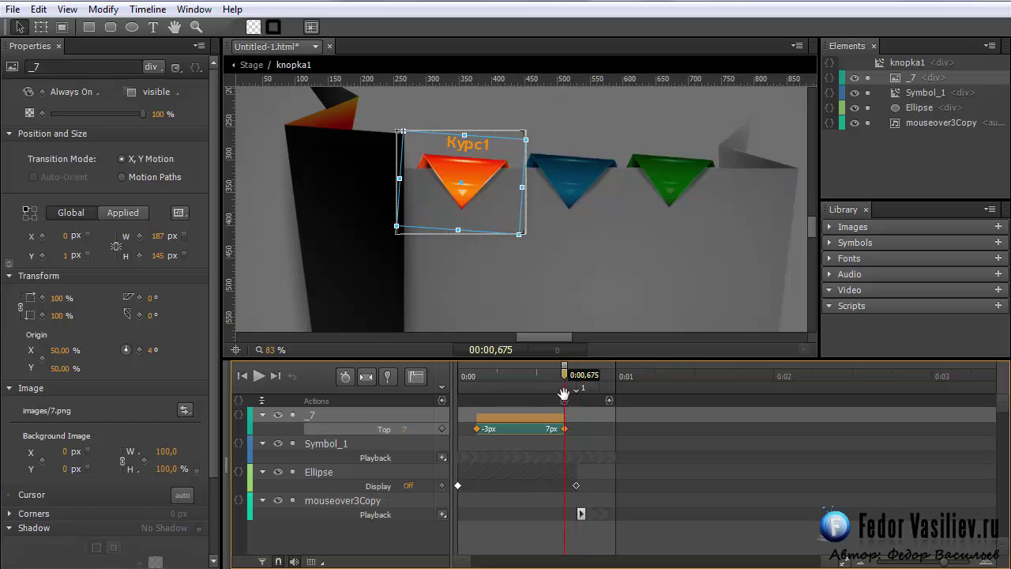
click(497, 405)
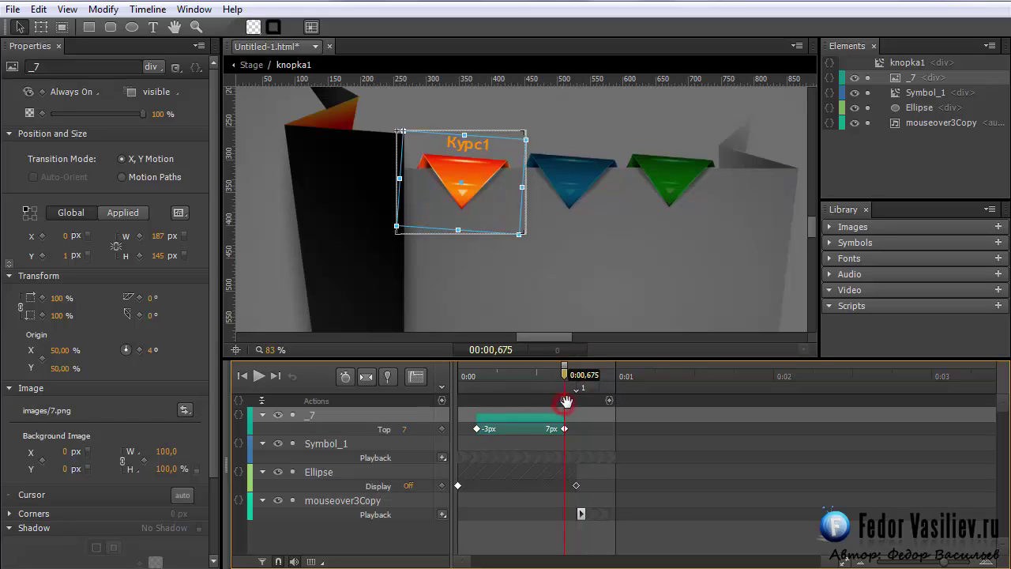
click(443, 387)
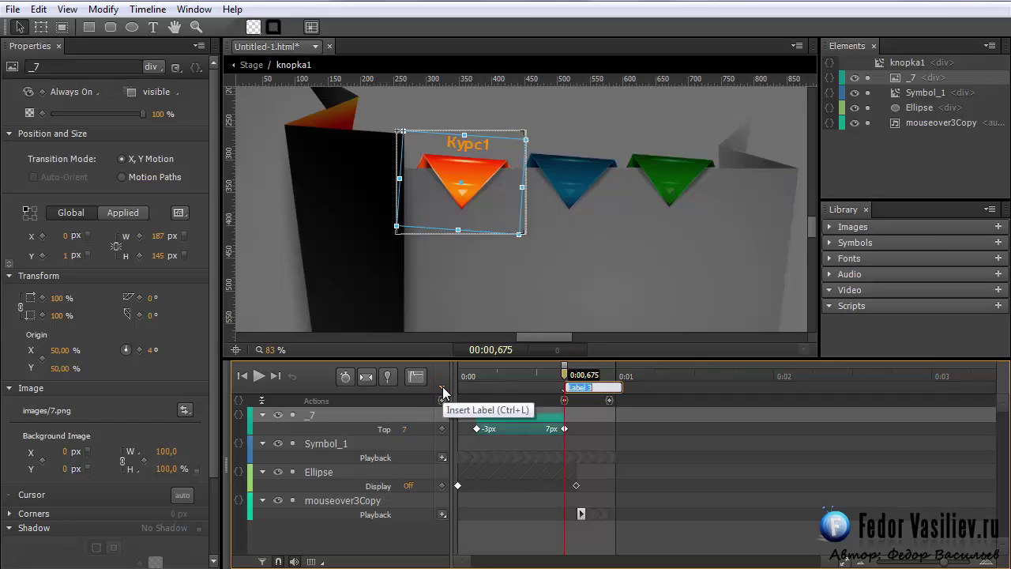
text(2)
key(Return)
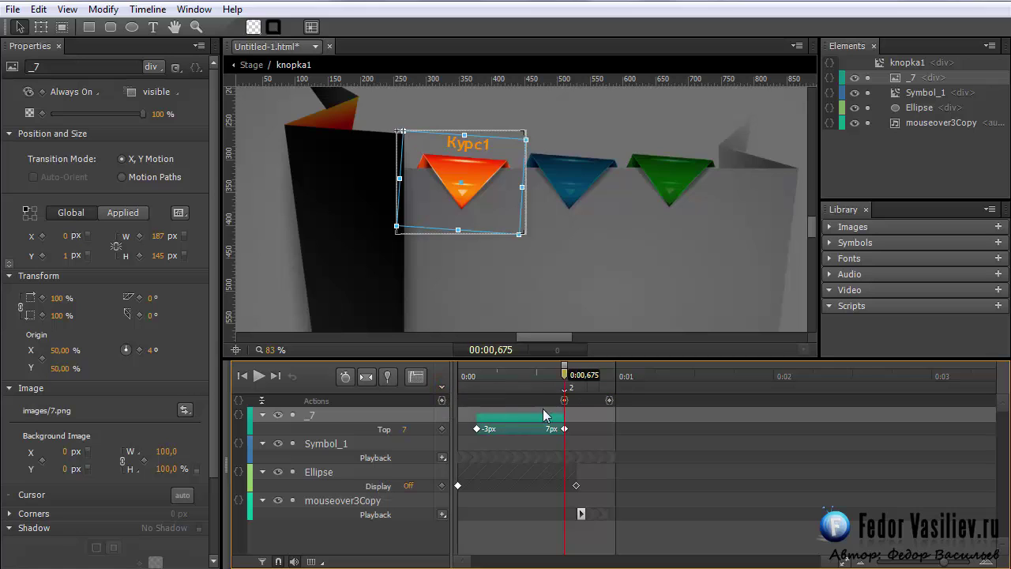
Return to the Stage, make knopka1's mouseout handler stop at label "2", and test it in the browser preview
click(252, 64)
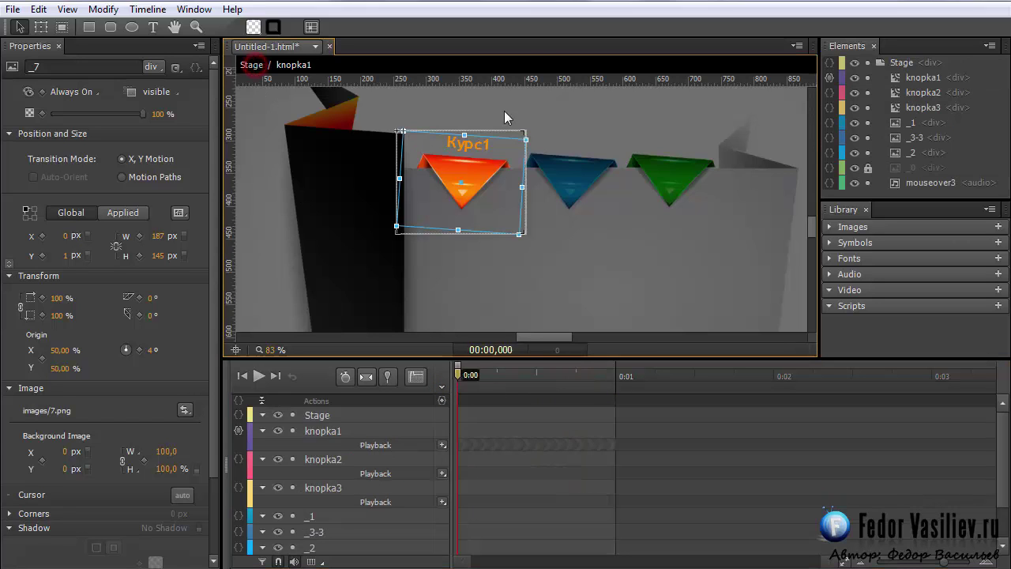
click(829, 78)
drag(514, 89, 644, 36)
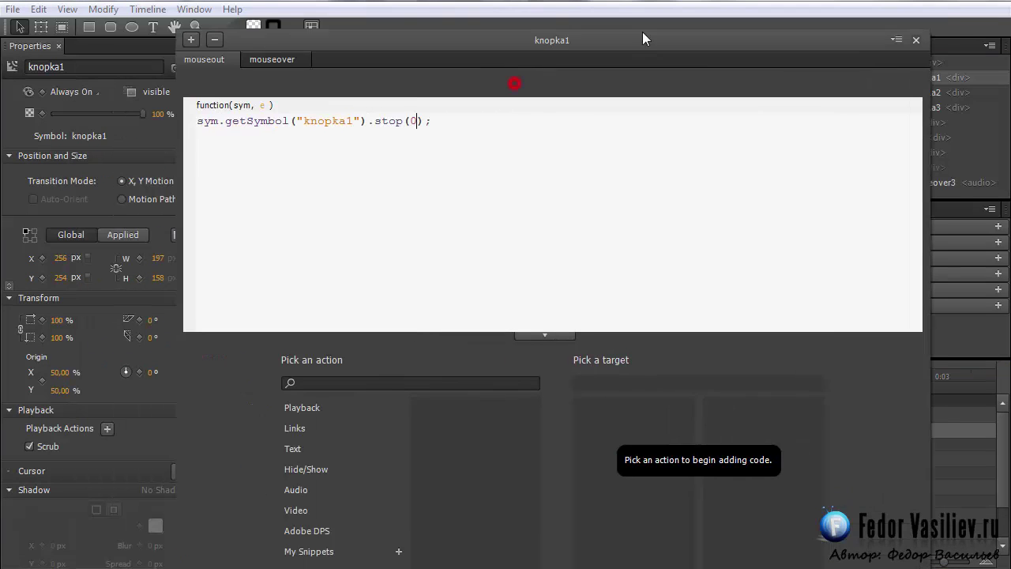
click(235, 55)
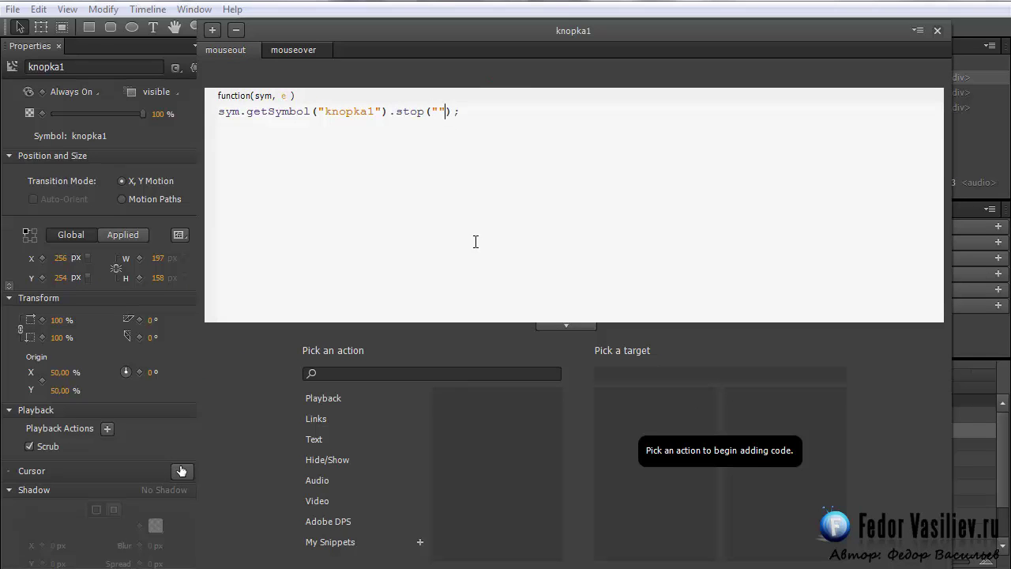
click(440, 110)
text(2)
click(936, 30)
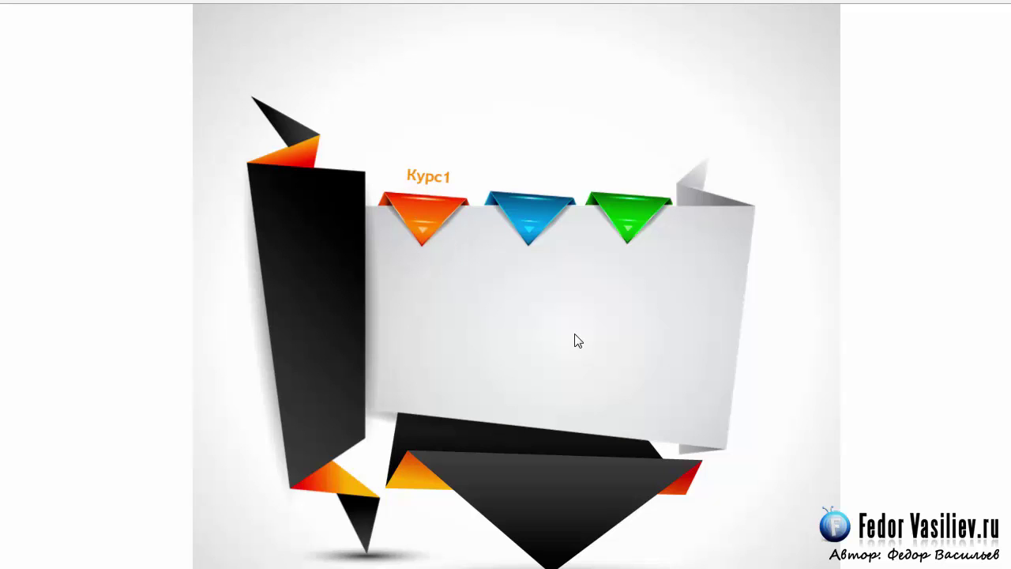
key(alt+Tab)
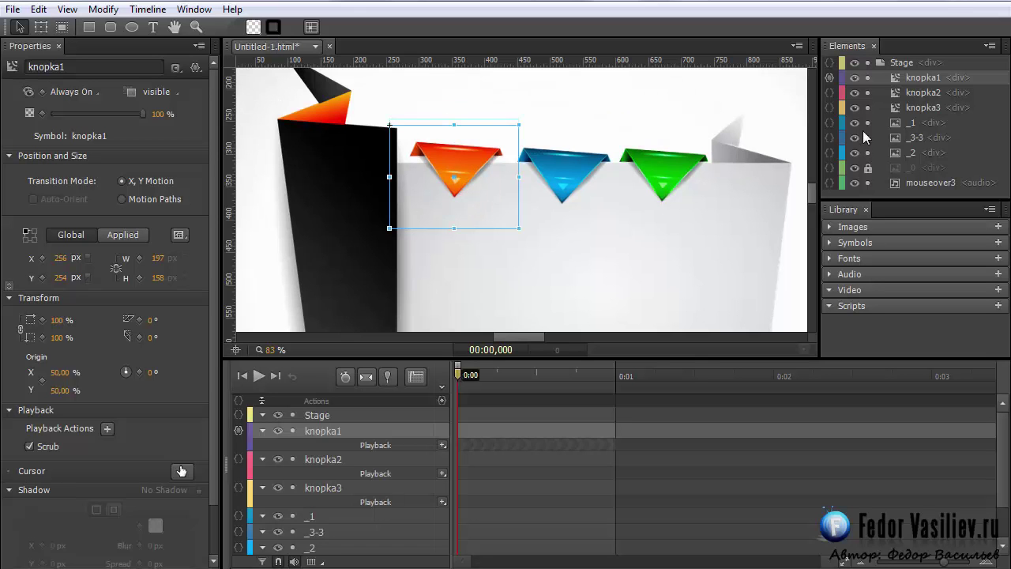
Inside knopka1's Symbol_1, pin the timeline at 1.175 s and set the easing to Ease Out Bounce
double_click(897, 77)
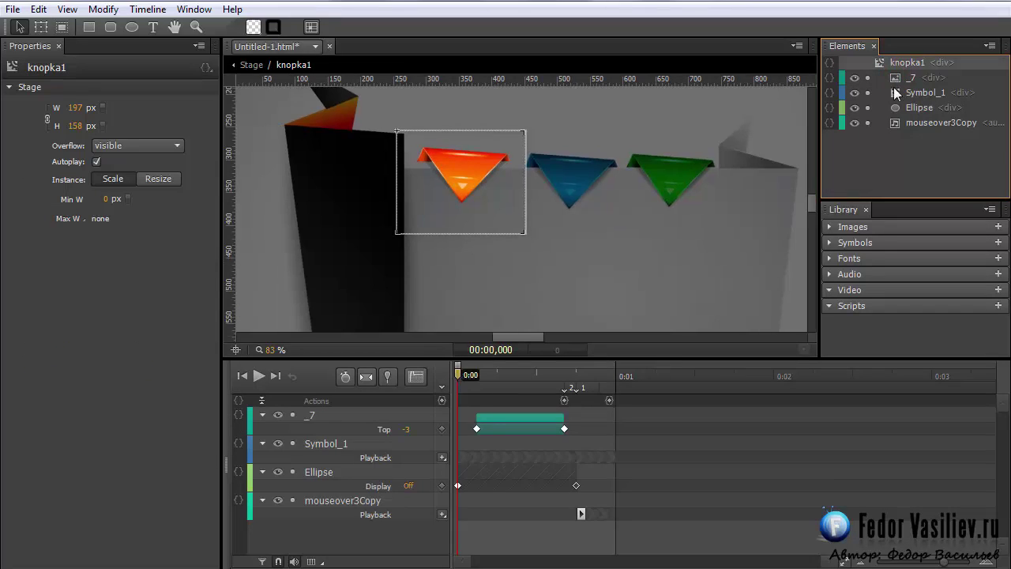
double_click(893, 93)
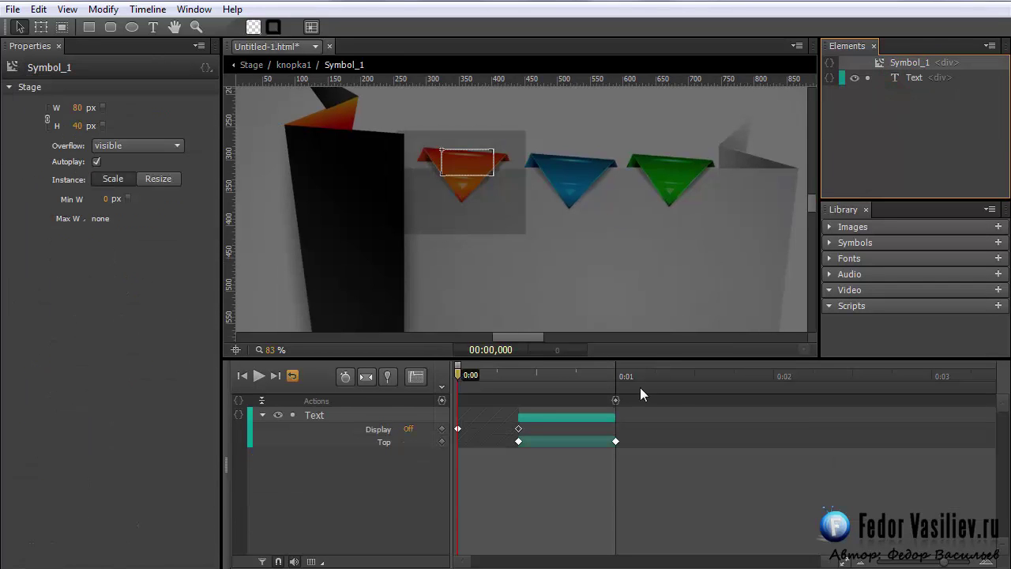
drag(511, 376, 645, 385)
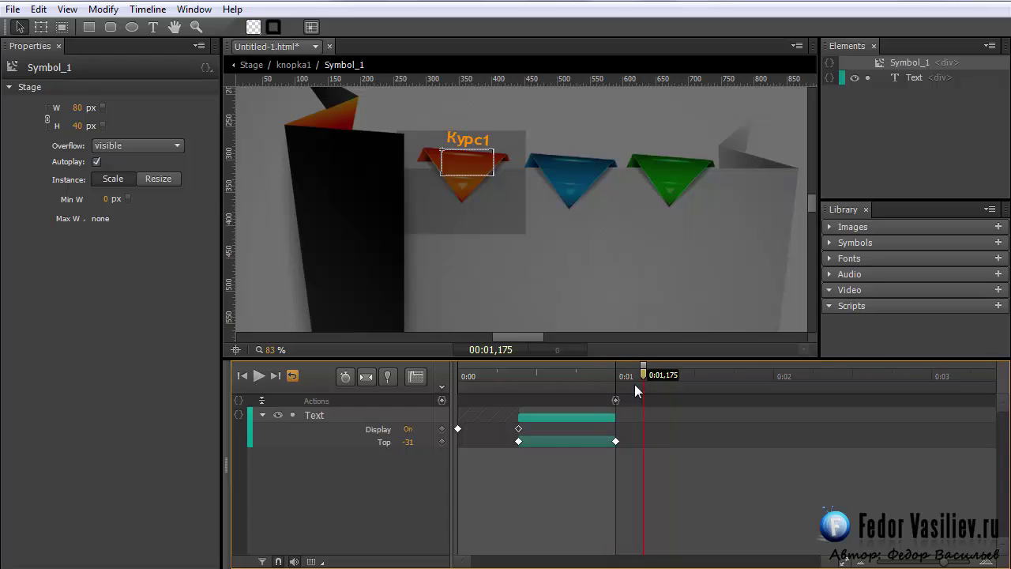
click(390, 378)
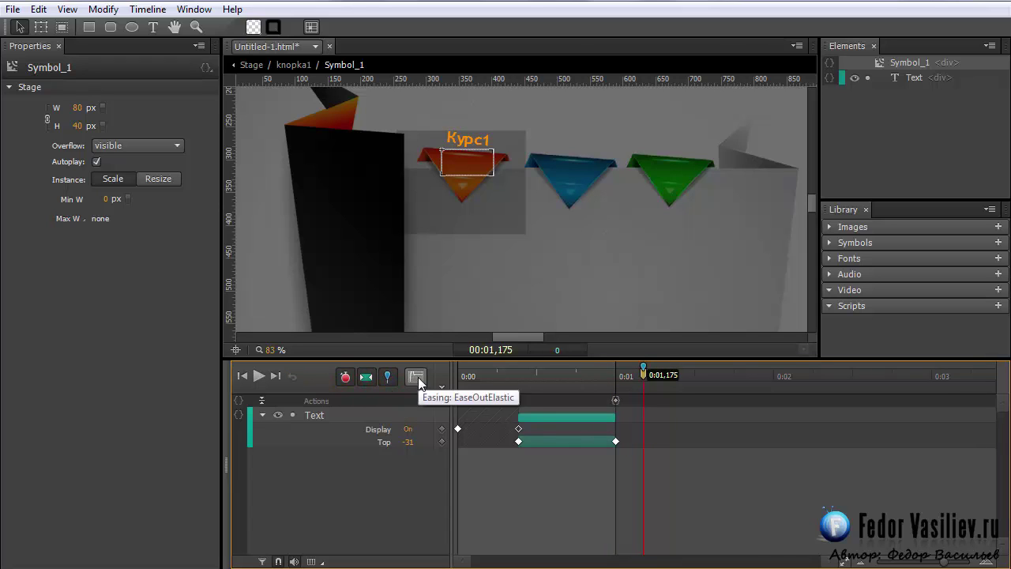
click(417, 377)
click(463, 439)
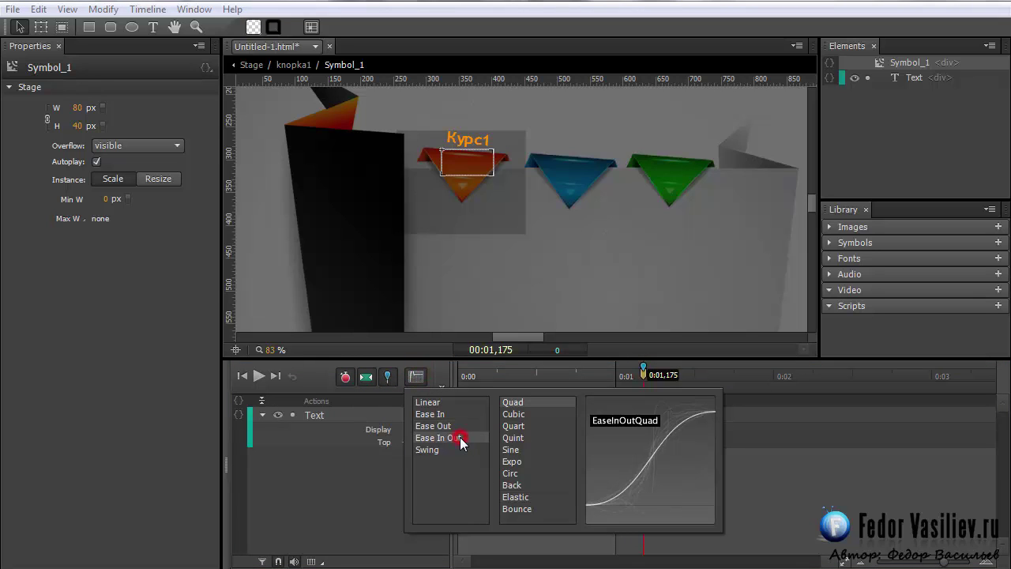
click(513, 510)
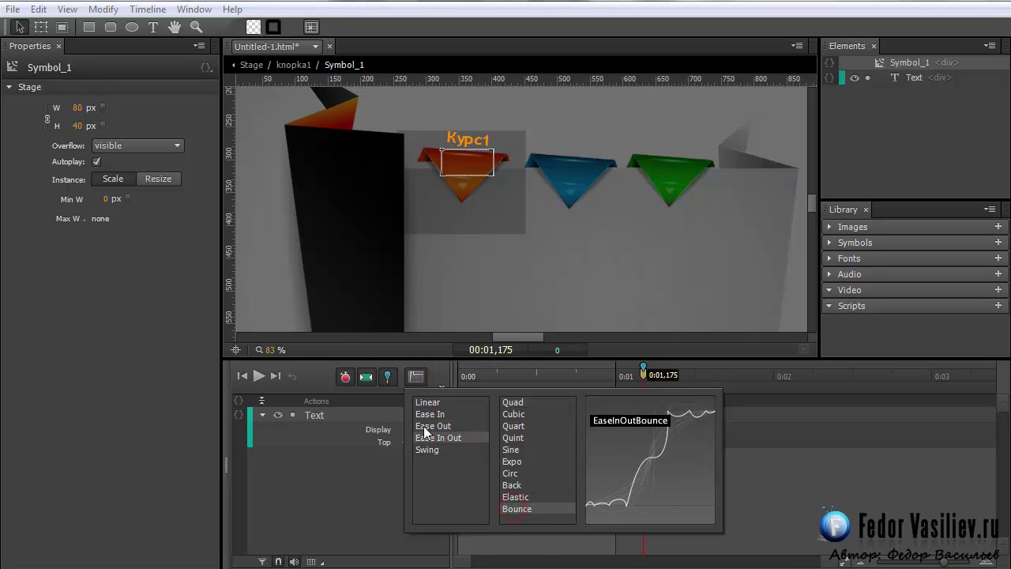
click(430, 426)
click(519, 509)
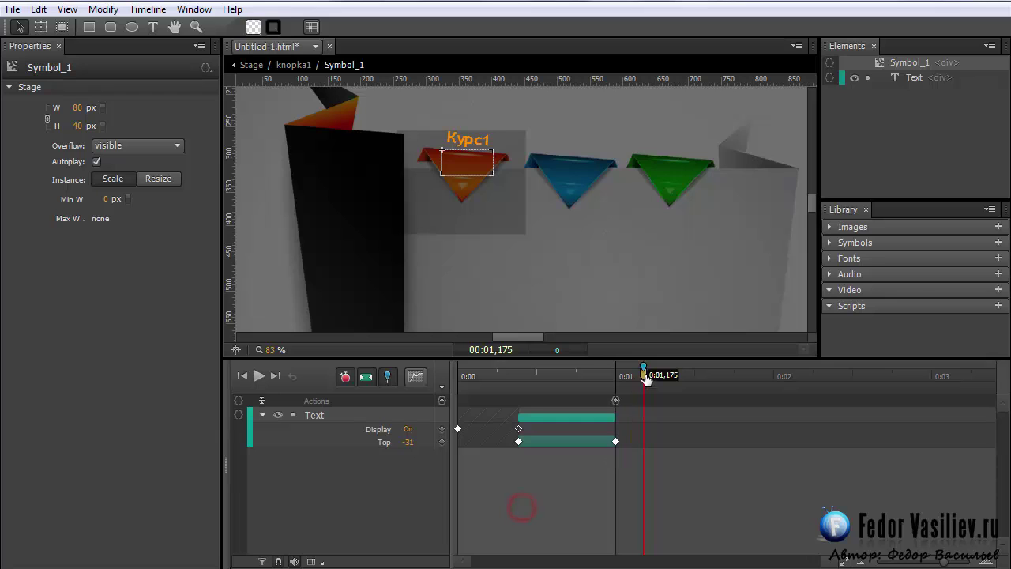
Animate the Курс1 text upward from 1.175 s to 1.675 s, moving its Top value to -53 px
drag(645, 378, 724, 389)
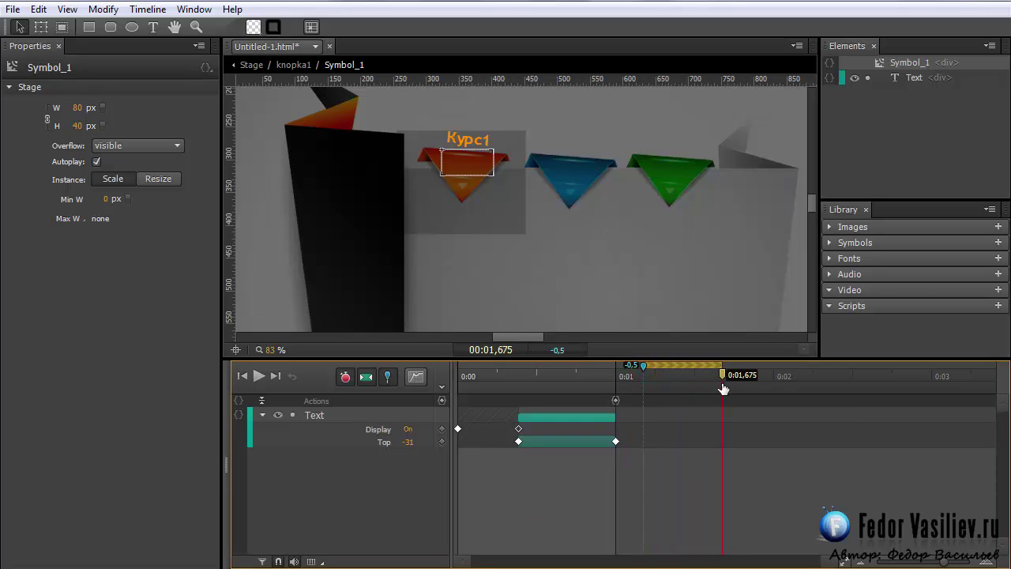
click(337, 414)
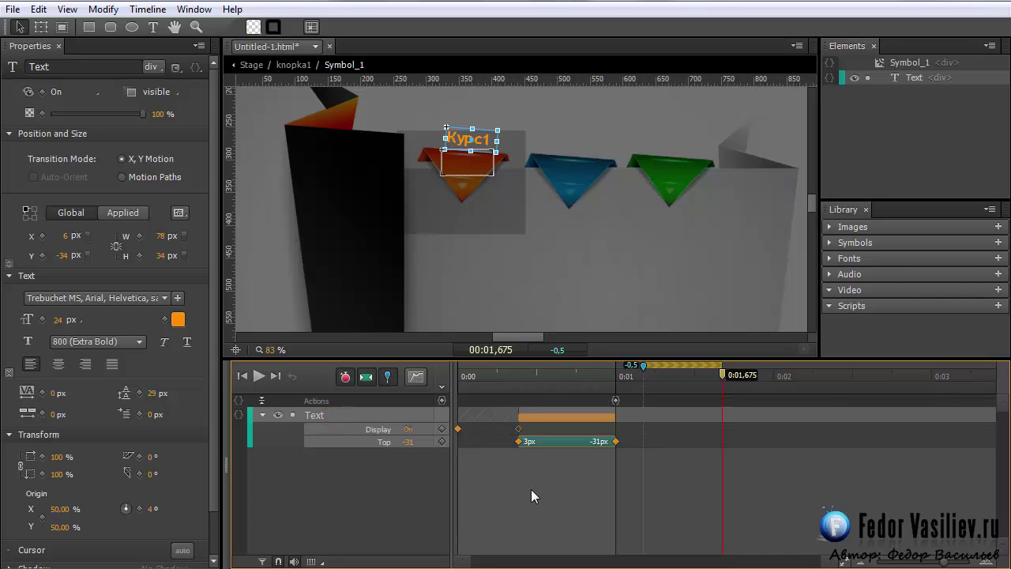
key(Up)
key(Up)
key(Up)
key(Up)
key(Up)
key(Up)
key(Up)
key(Up)
key(Up)
key(Up)
key(Up)
key(Up)
key(Up)
key(Up)
key(Up)
key(Up)
key(Up)
key(Up)
key(Up)
key(Up)
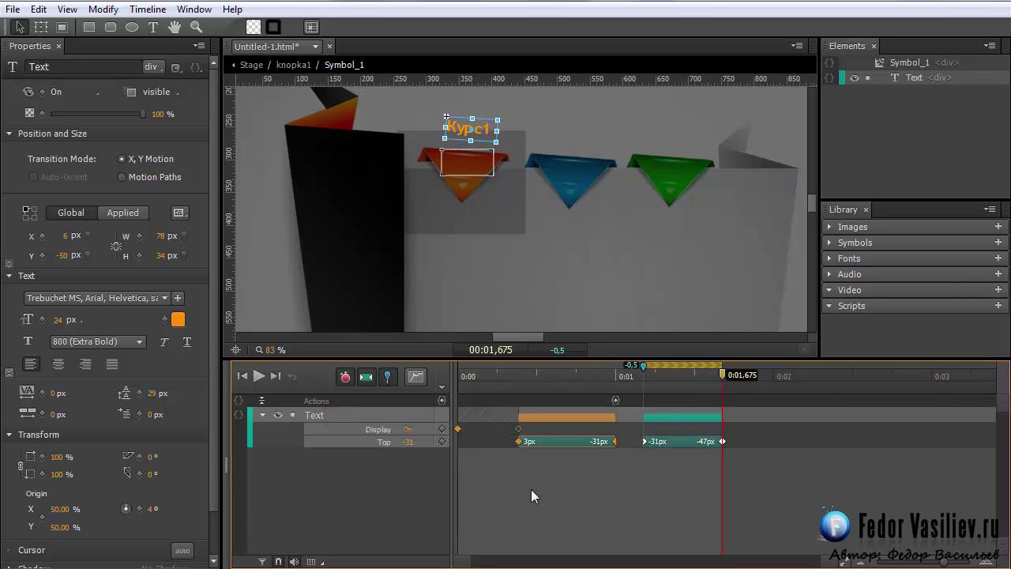
Check the first text bounce and its stop trigger, and insert a timeline label named 3 at 1.175 s
click(607, 375)
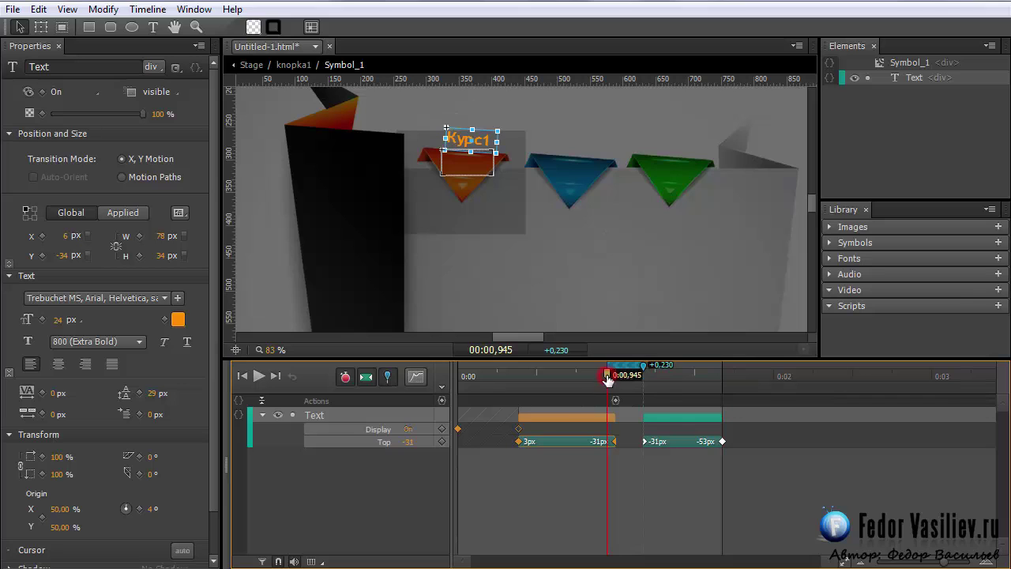
drag(471, 372, 552, 432)
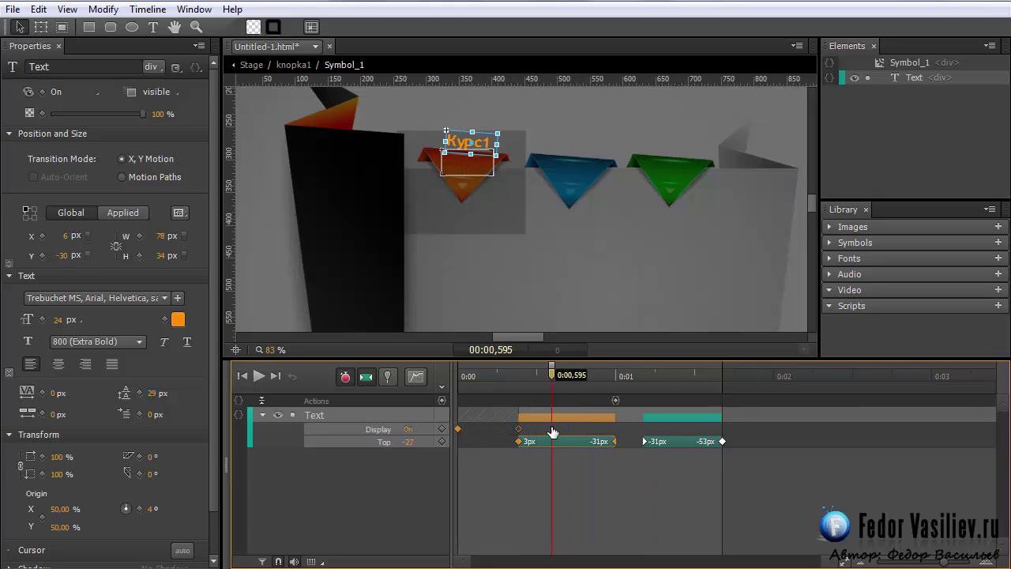
click(615, 401)
drag(552, 368, 644, 391)
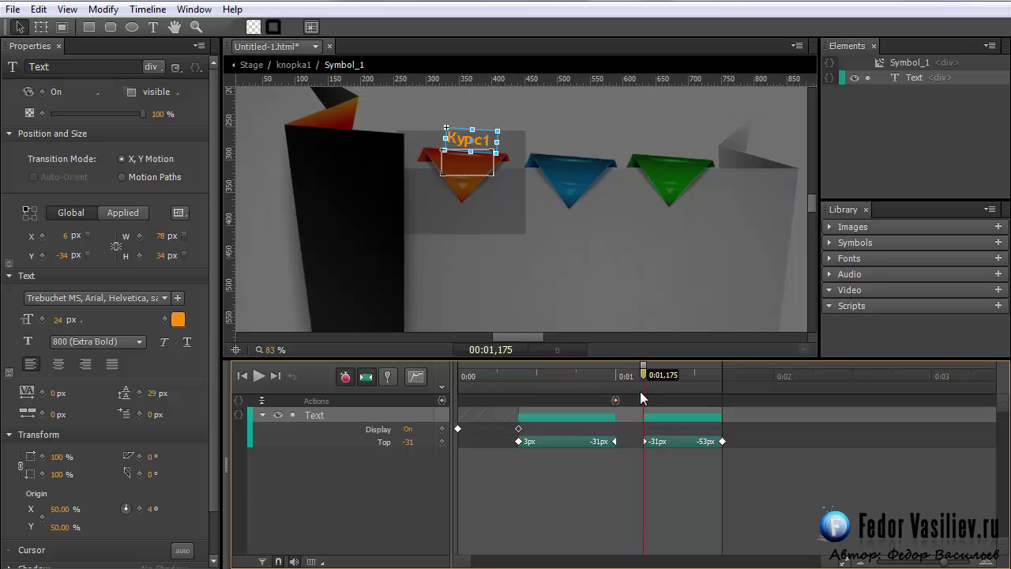
click(442, 387)
text(3)
key(Return)
Lengthen the second Top transition of the text to end at 2.110 s and insert a label named 4 there
mouse_move(645, 374)
mouse_down()
mouse_move(632, 372)
mouse_move(645, 375)
mouse_up()
key(ctrl+z)
drag(646, 376, 791, 418)
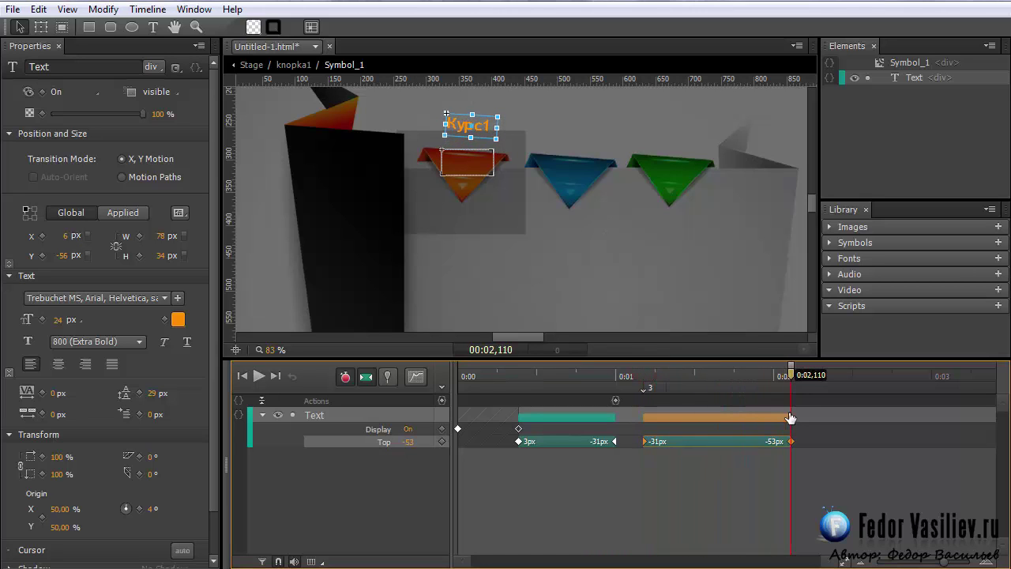
click(443, 387)
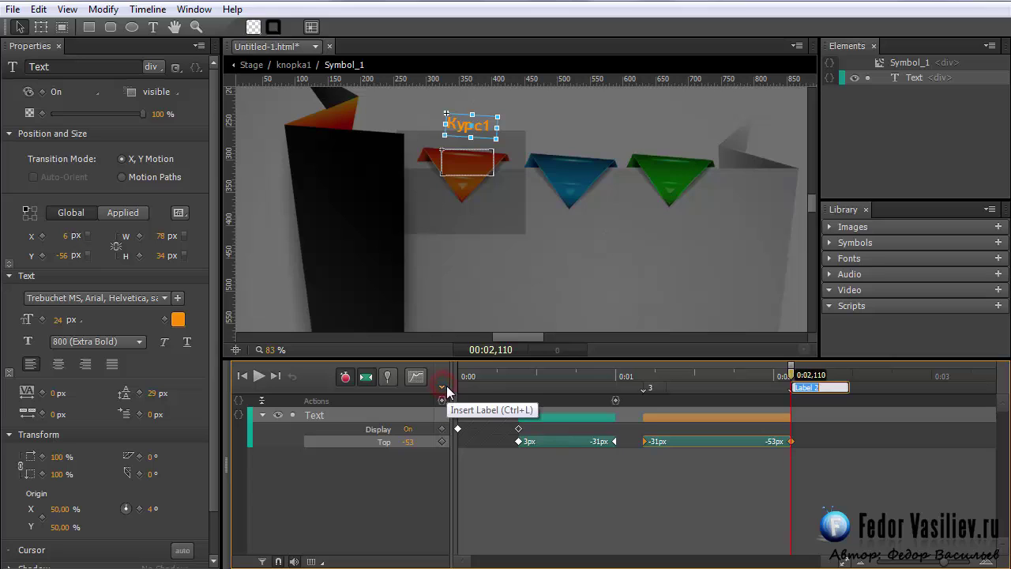
text(4)
key(Return)
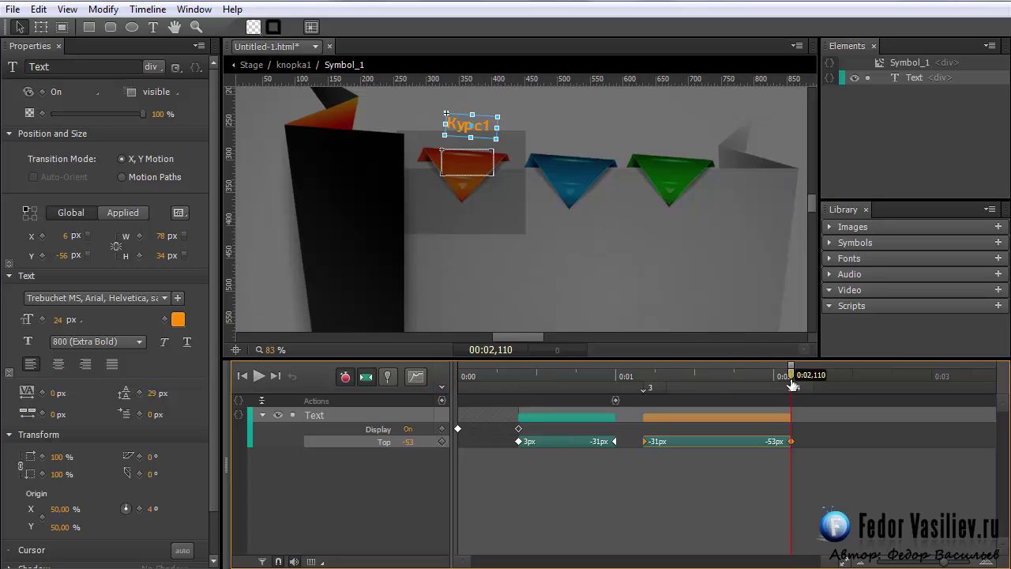
Add a timeline trigger at 2.250 s in Symbol_1 that stops the symbol's own playback
drag(791, 370, 814, 380)
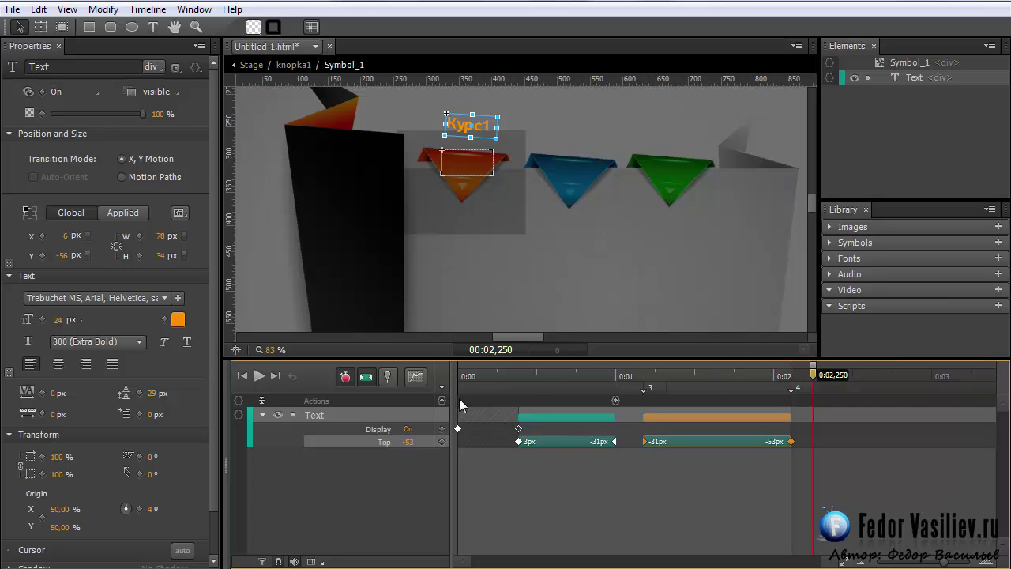
click(443, 400)
drag(389, 145, 487, 31)
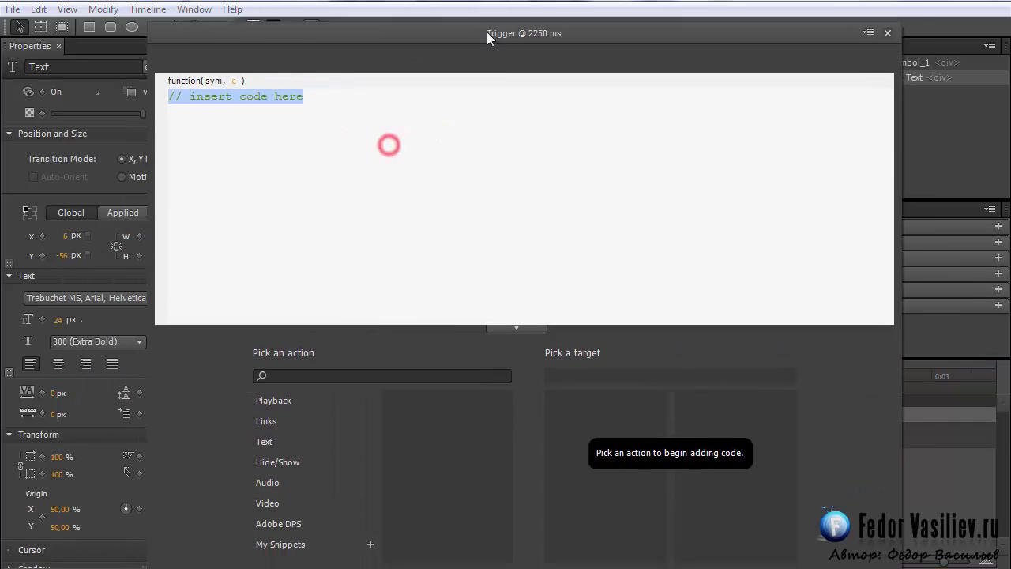
click(292, 392)
click(440, 441)
double_click(577, 412)
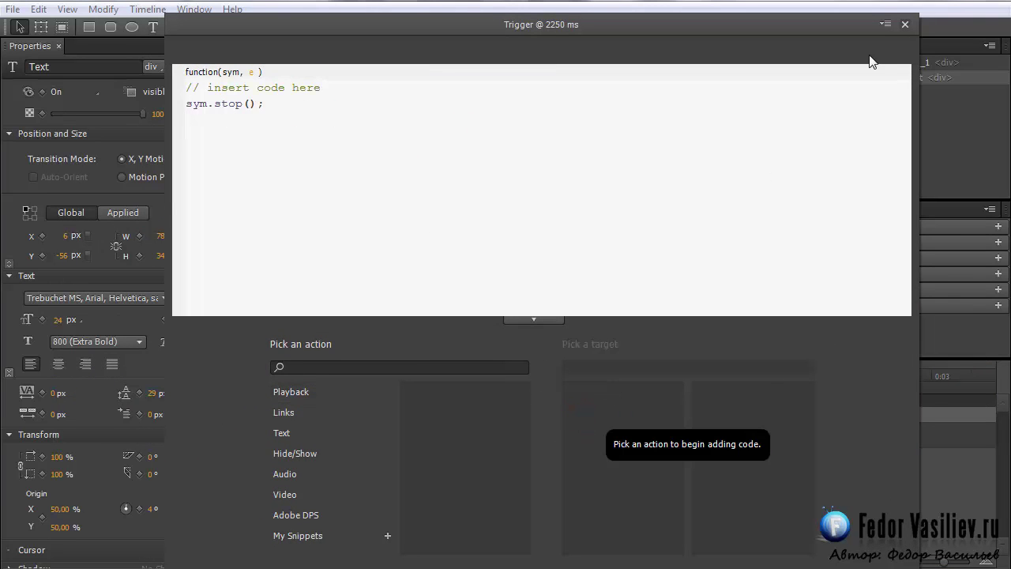
click(904, 25)
Scrub the Symbol_1 timeline between labels 3 and 4 to review the text's second bounce
click(644, 379)
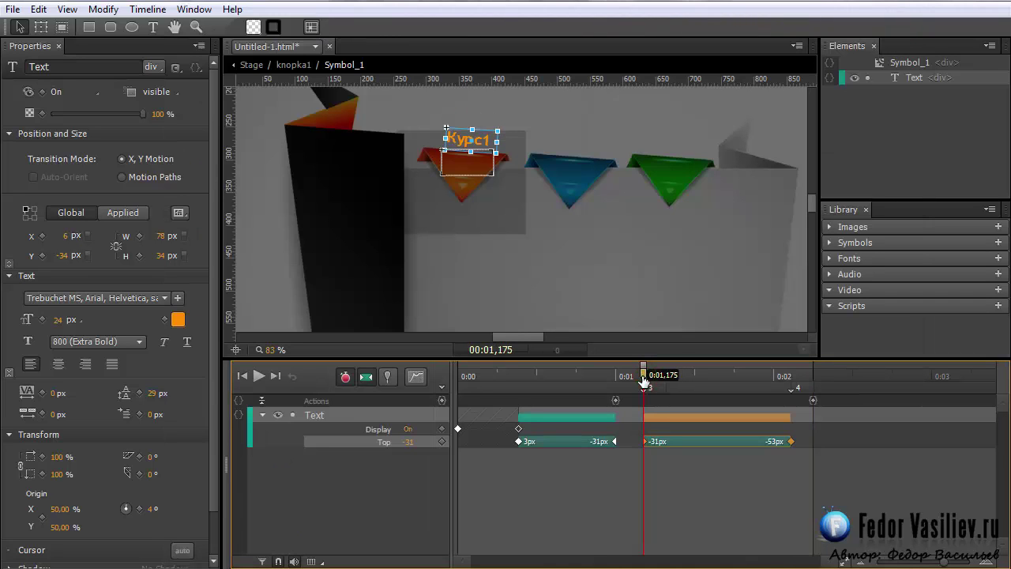
drag(651, 378, 782, 376)
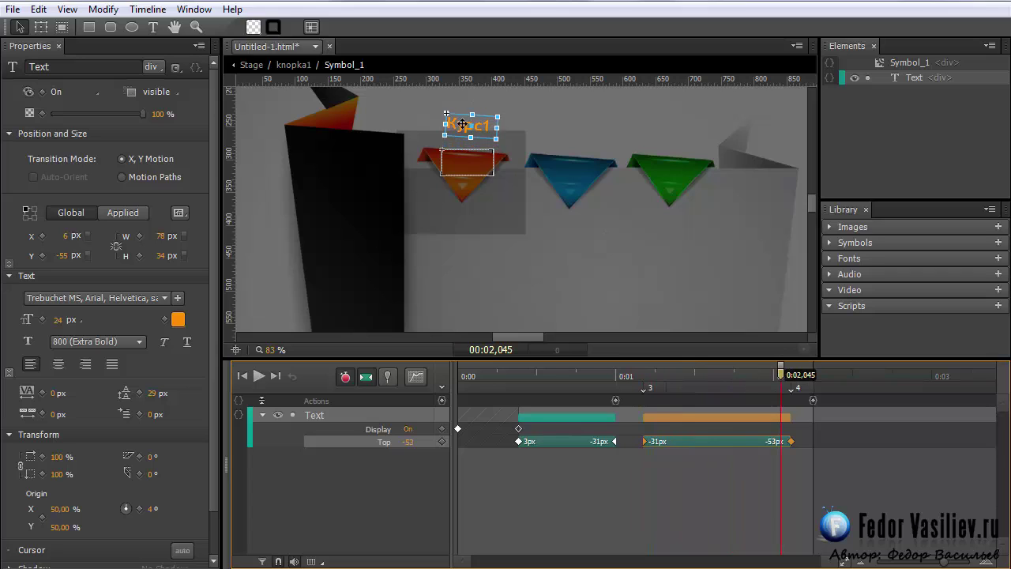
click(790, 377)
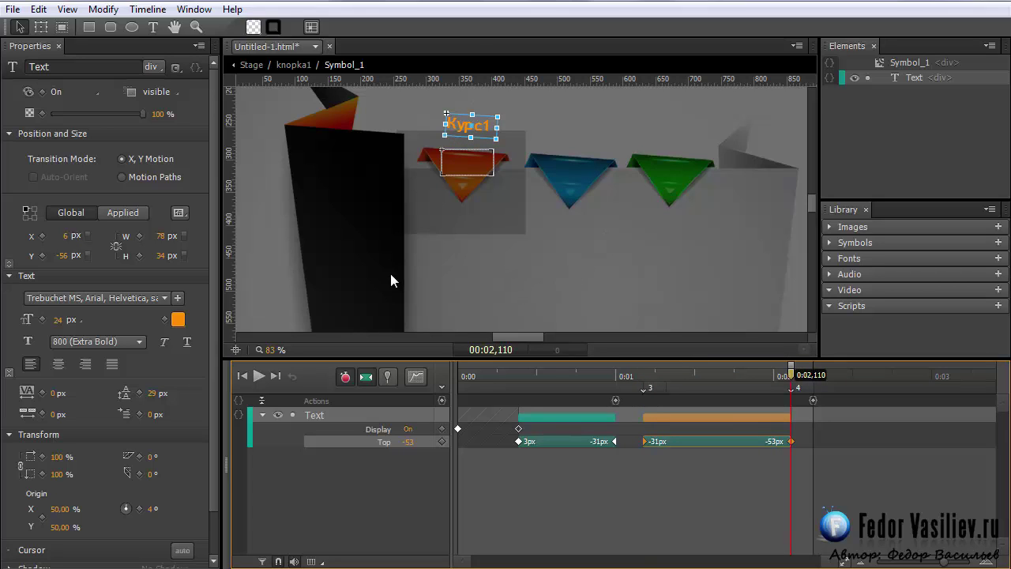
click(795, 384)
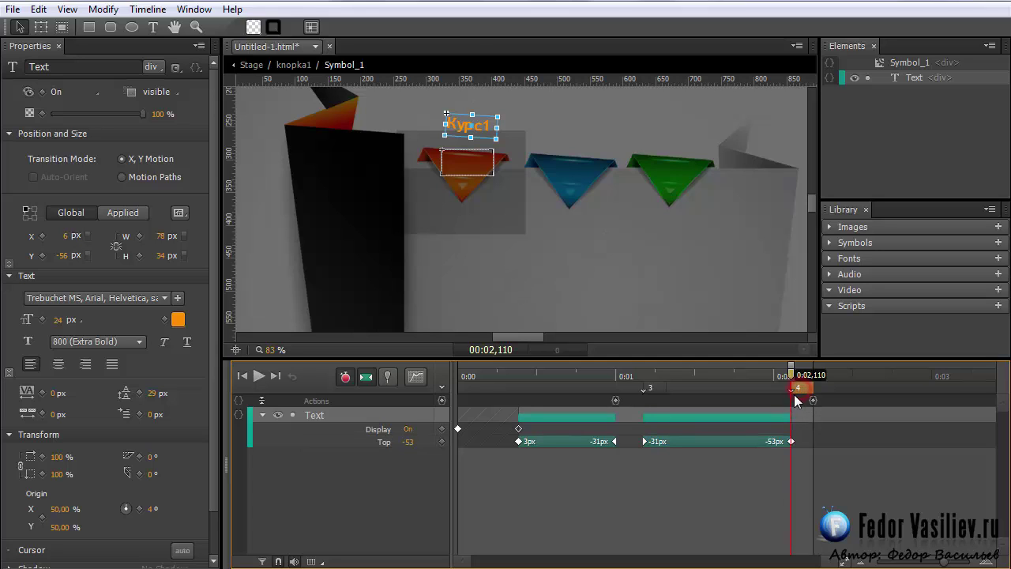
drag(792, 371, 644, 388)
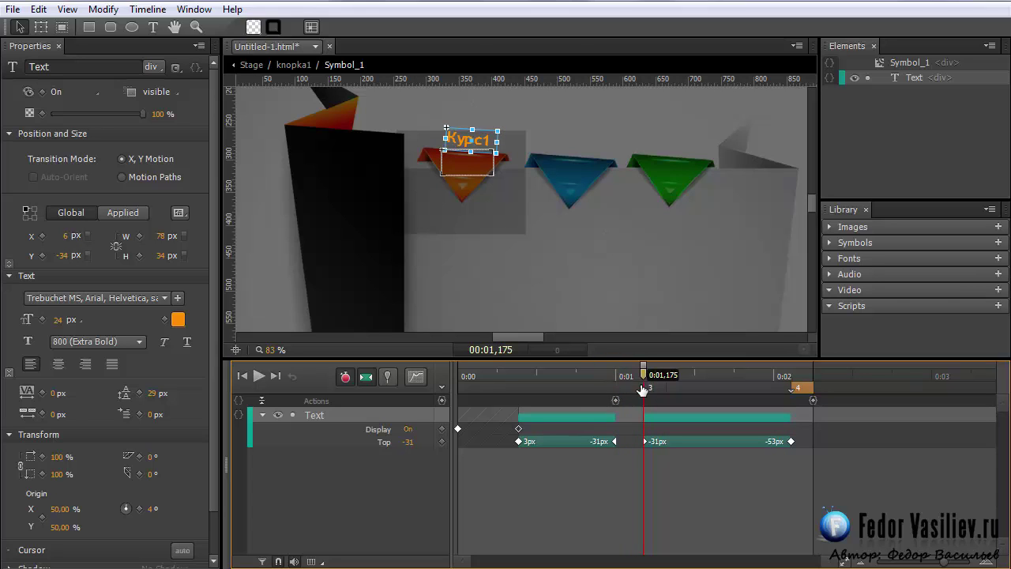
Return to the Stage and add a Play action targeting Symbol_1 within knopka1 to knopka1's mouseover handler, directly below the existing line
click(250, 67)
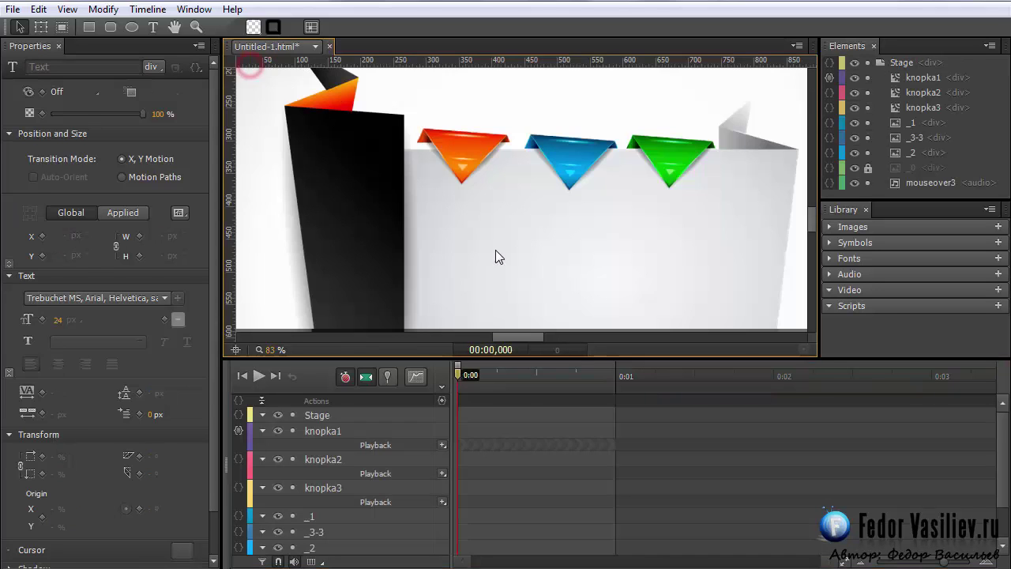
click(491, 225)
click(908, 73)
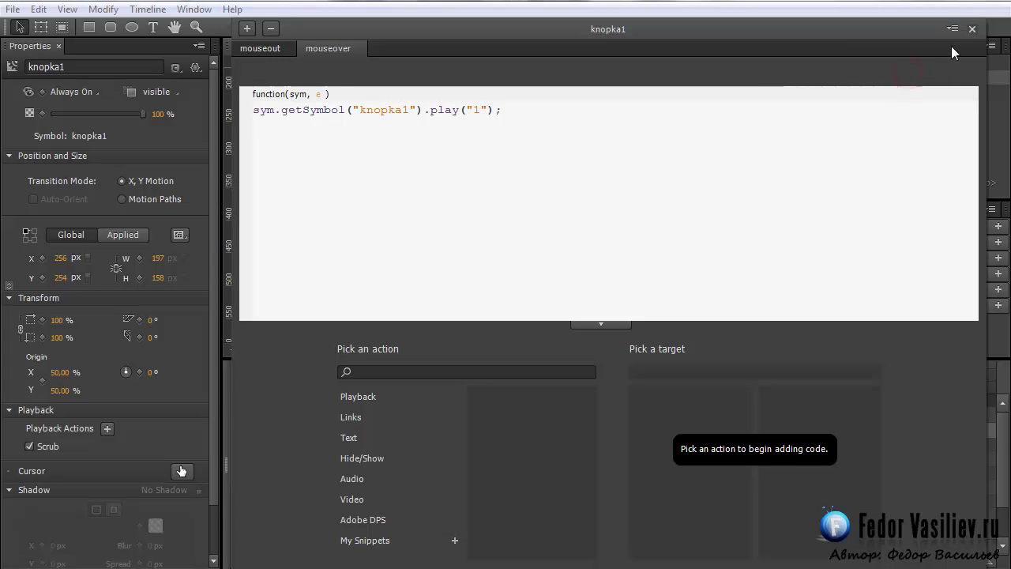
drag(870, 37, 838, 23)
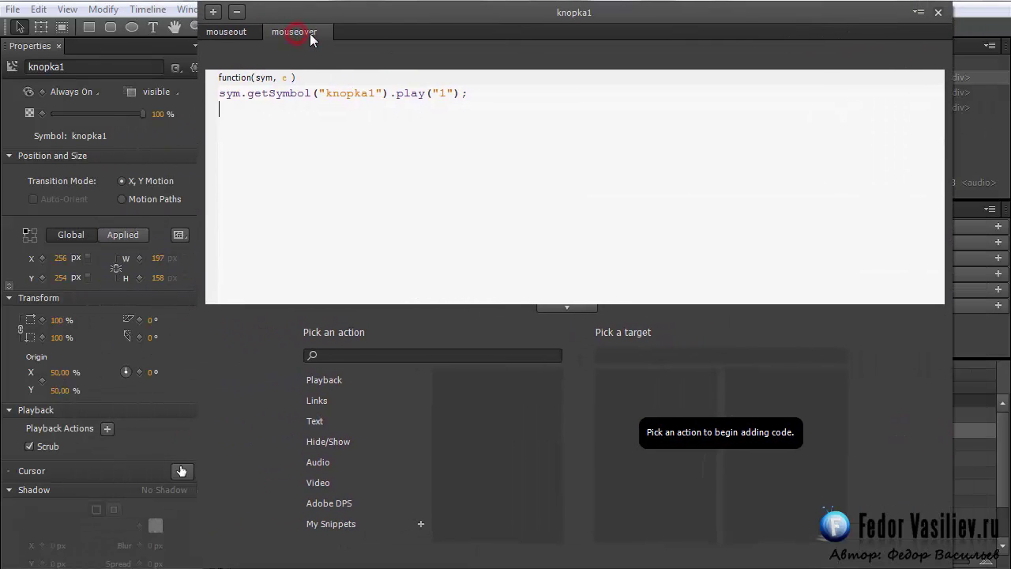
click(240, 110)
click(327, 379)
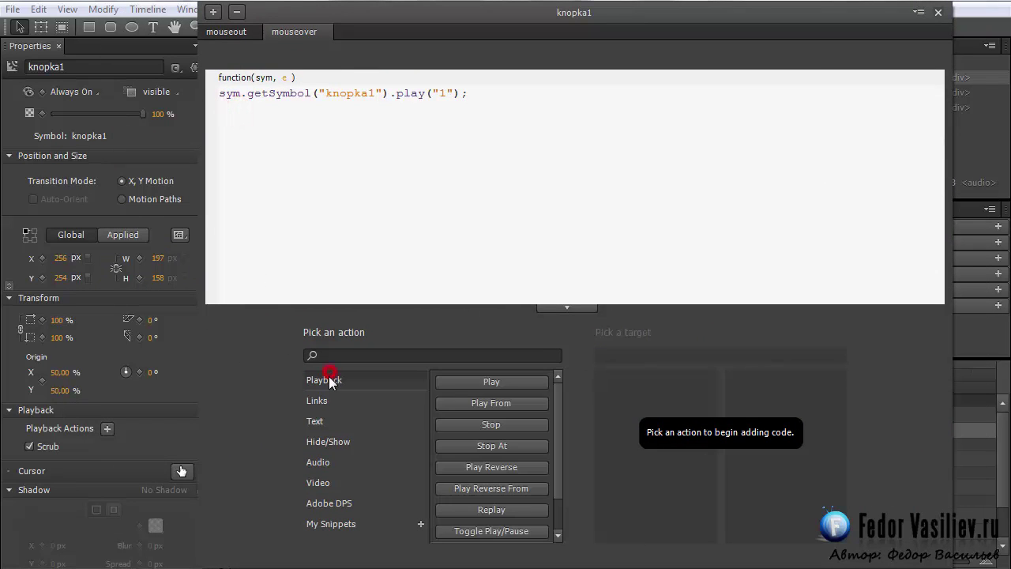
click(466, 386)
click(632, 401)
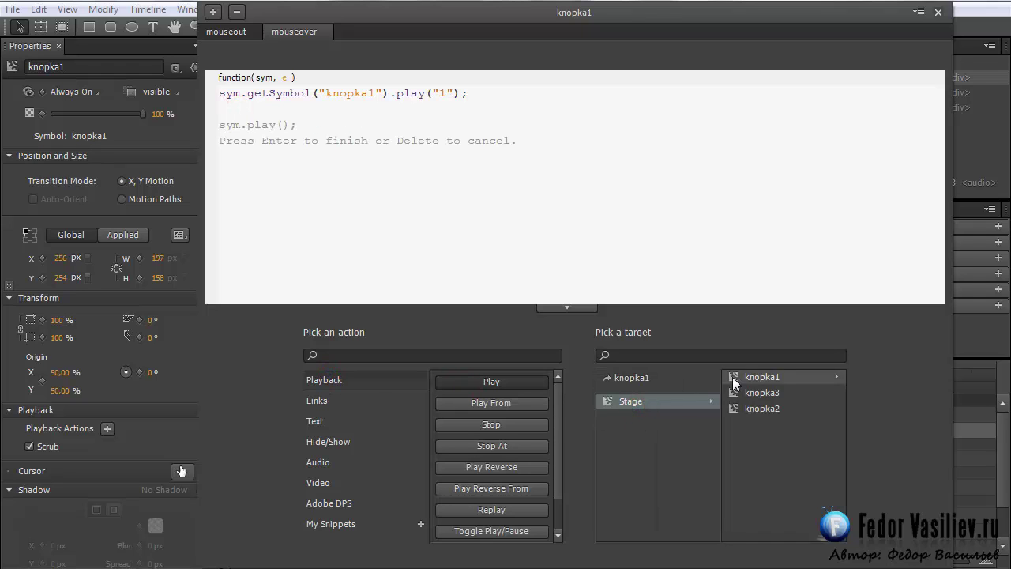
click(731, 378)
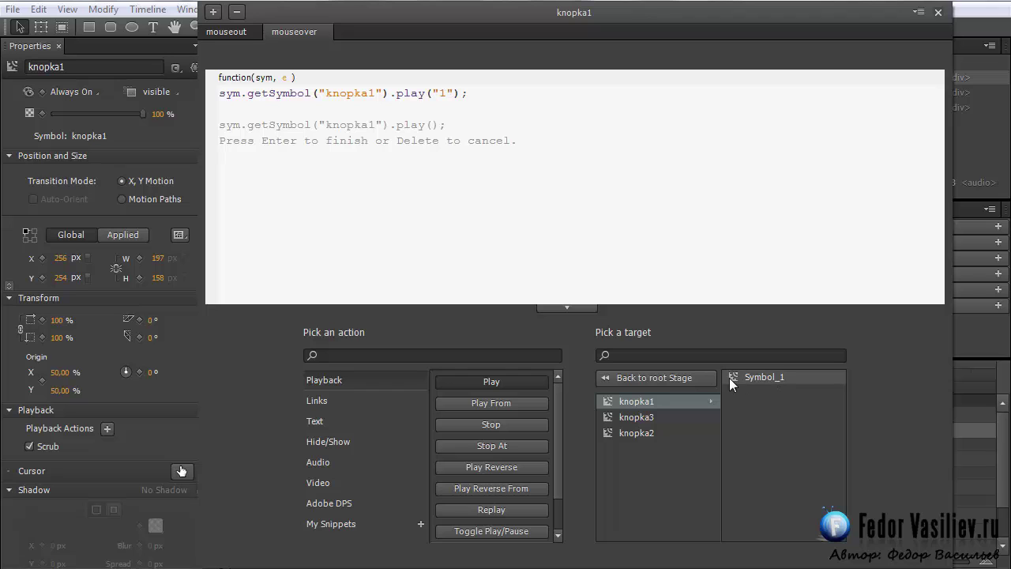
click(735, 378)
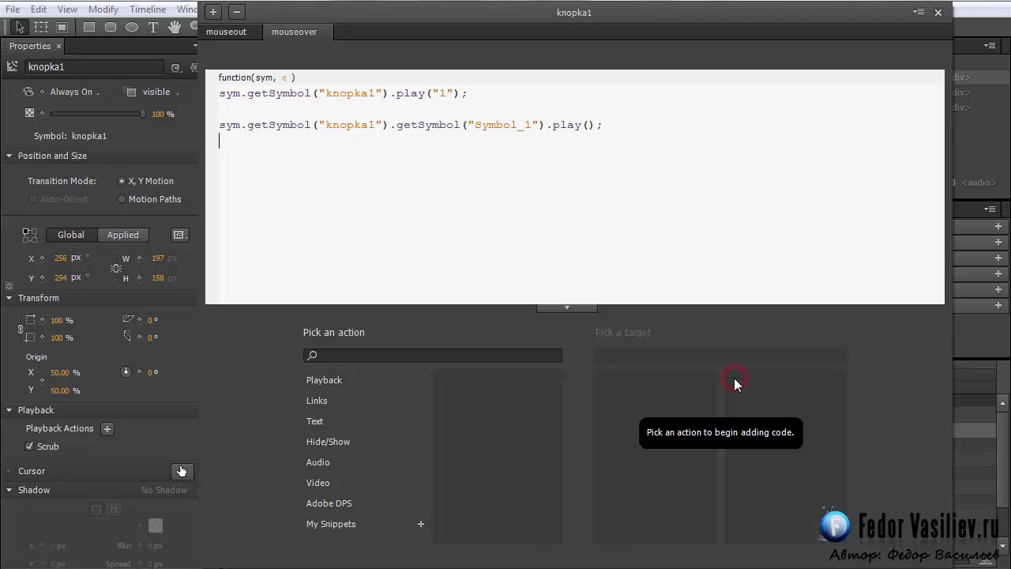
click(220, 125)
key(BackSpace)
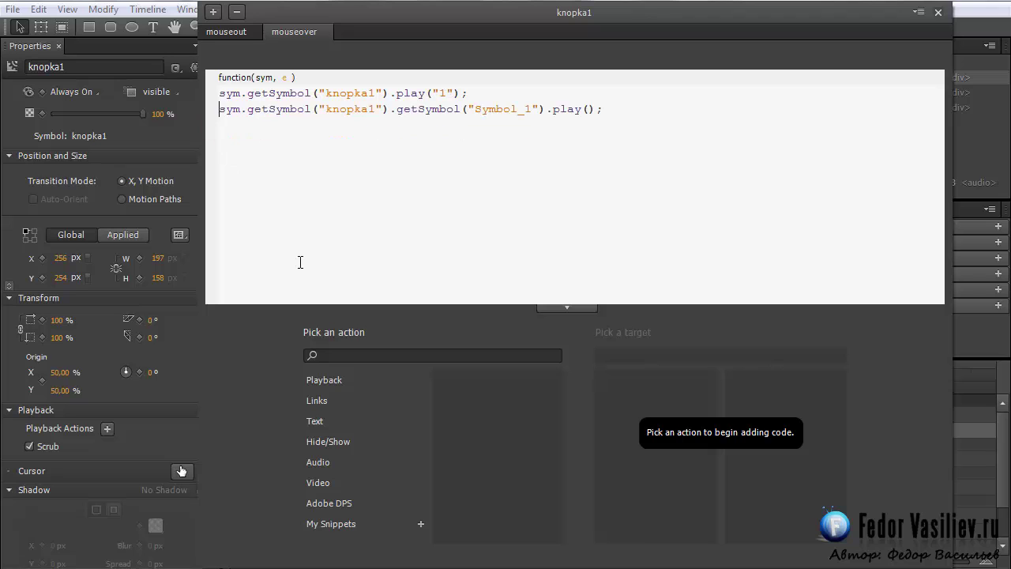
In knopka1's mouseover code, make the nested Symbol_1 start playing from label "3" by filling in its play argument
drag(322, 109, 382, 109)
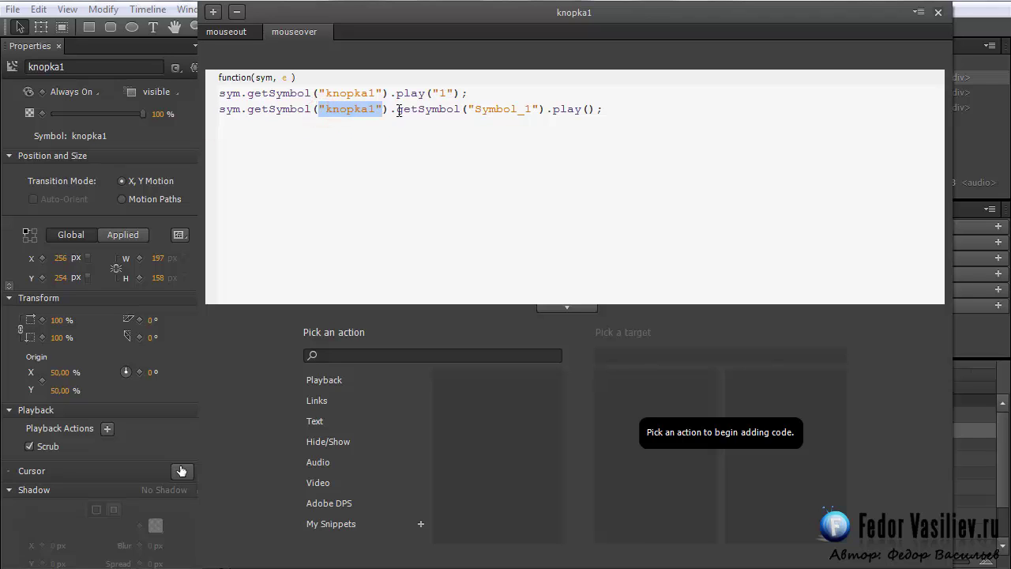
drag(472, 109, 539, 111)
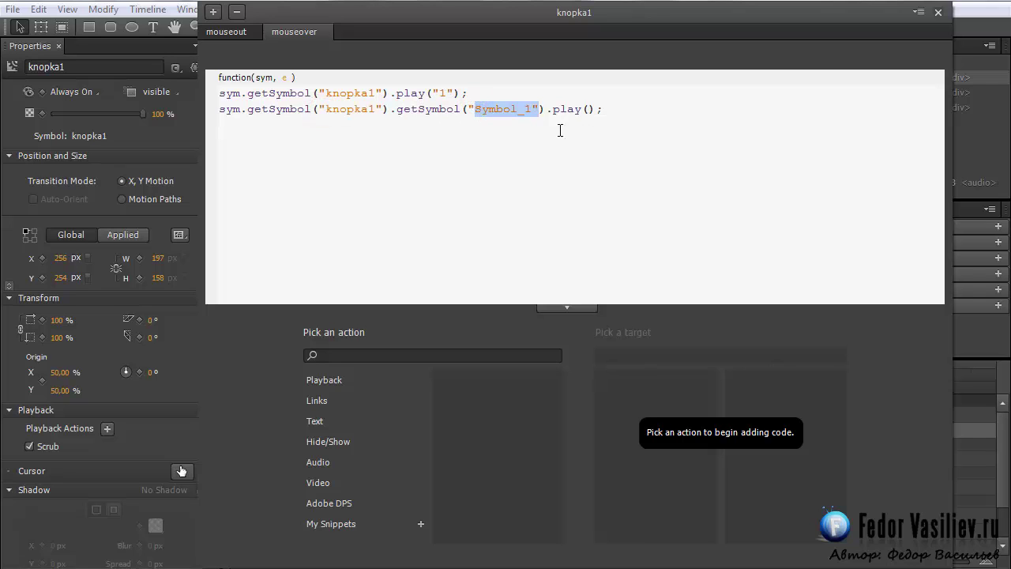
click(588, 109)
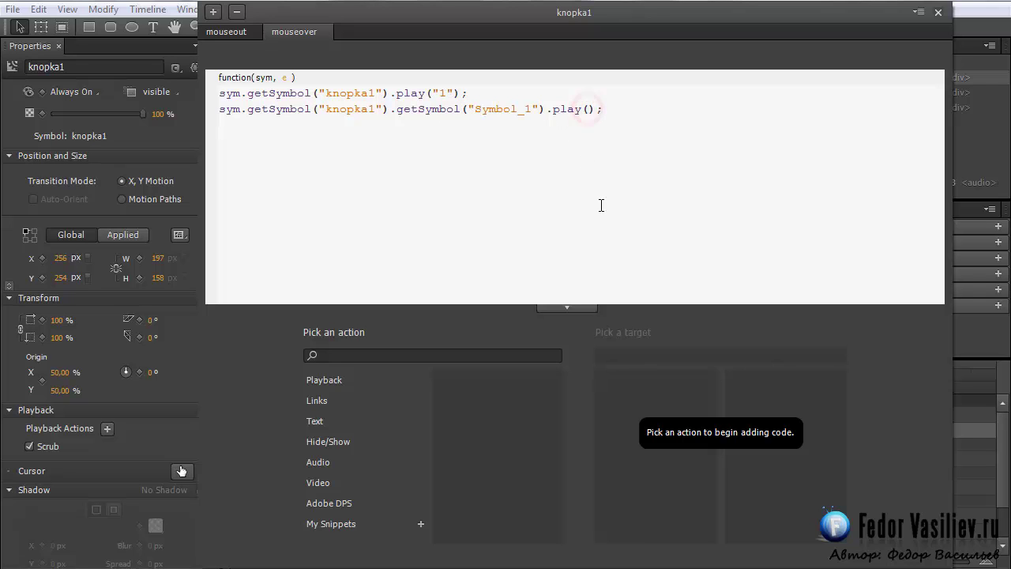
text(""1)
Close the code editor and preview the page in the browser to check the text's mouseover bounce
click(938, 11)
key(ctrl+Return)
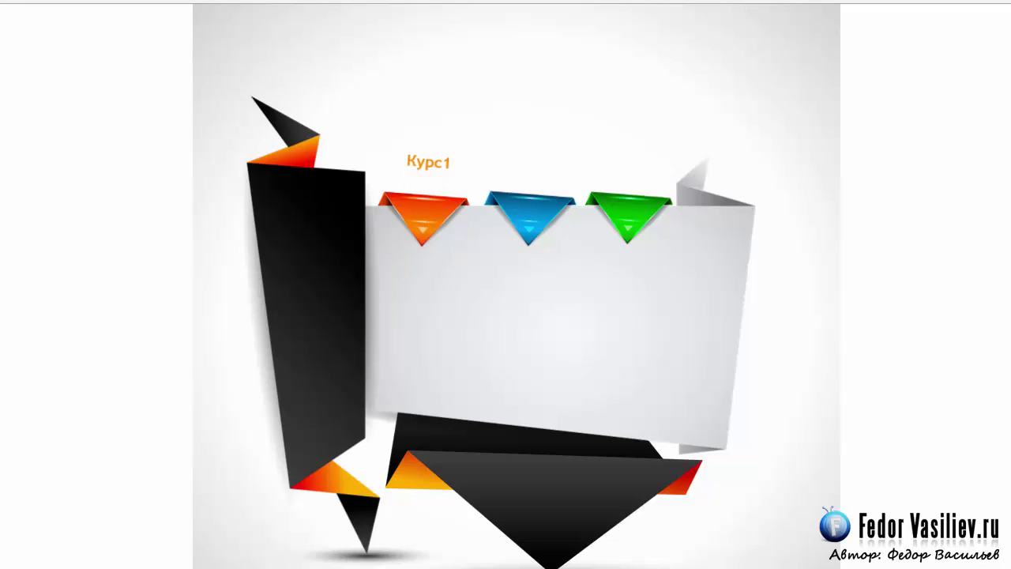
key(alt+F4)
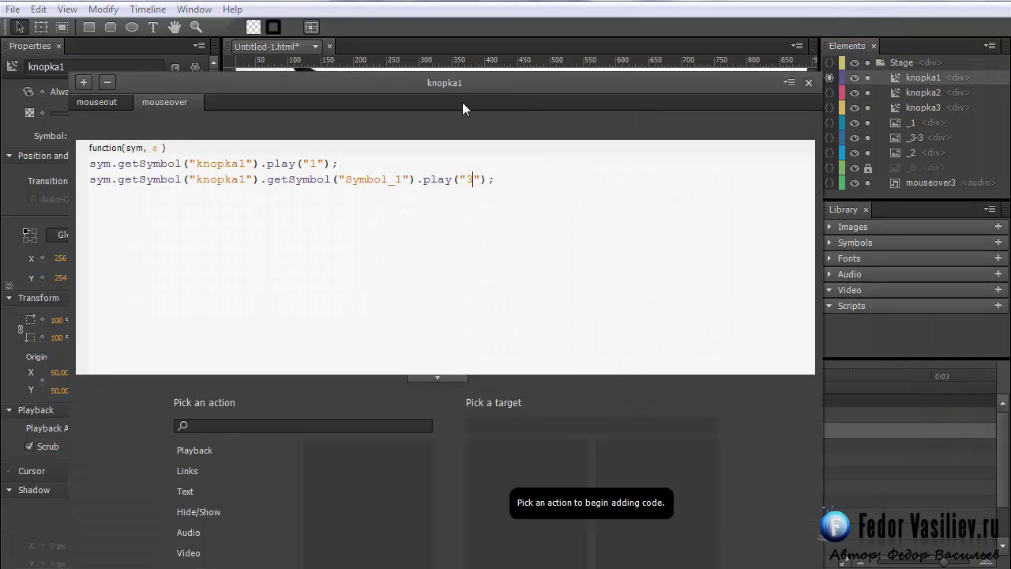
Add a Play Reverse action targeting Symbol_1 within knopka1 to knopka1's mouseout handler, directly below the stop line
drag(462, 101, 579, 11)
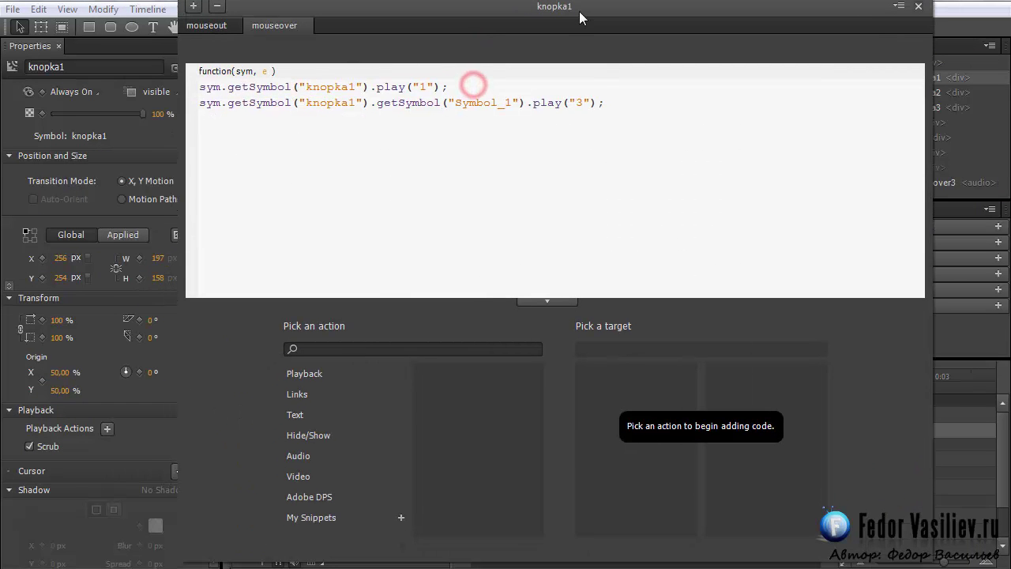
click(213, 28)
click(213, 102)
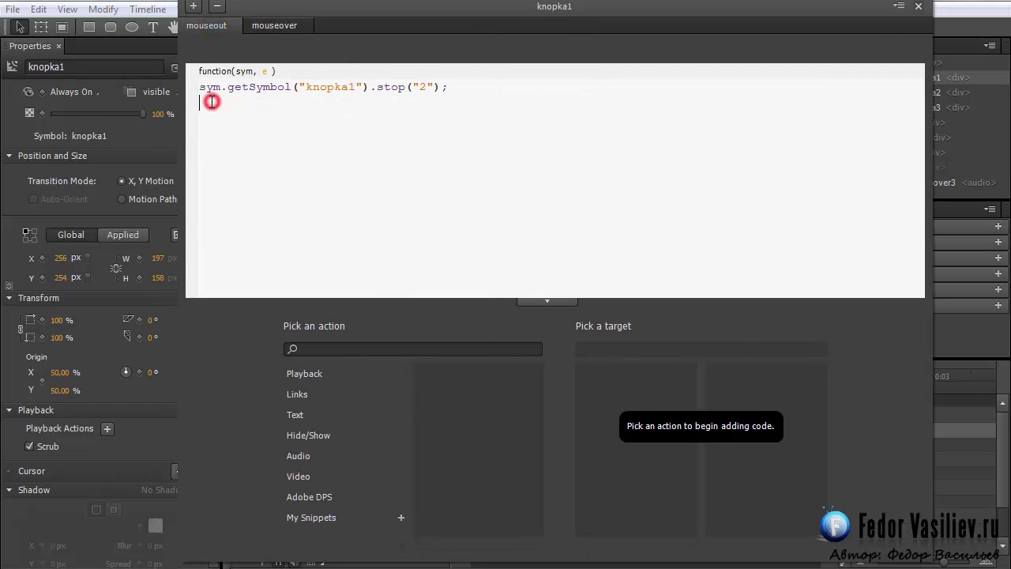
click(293, 374)
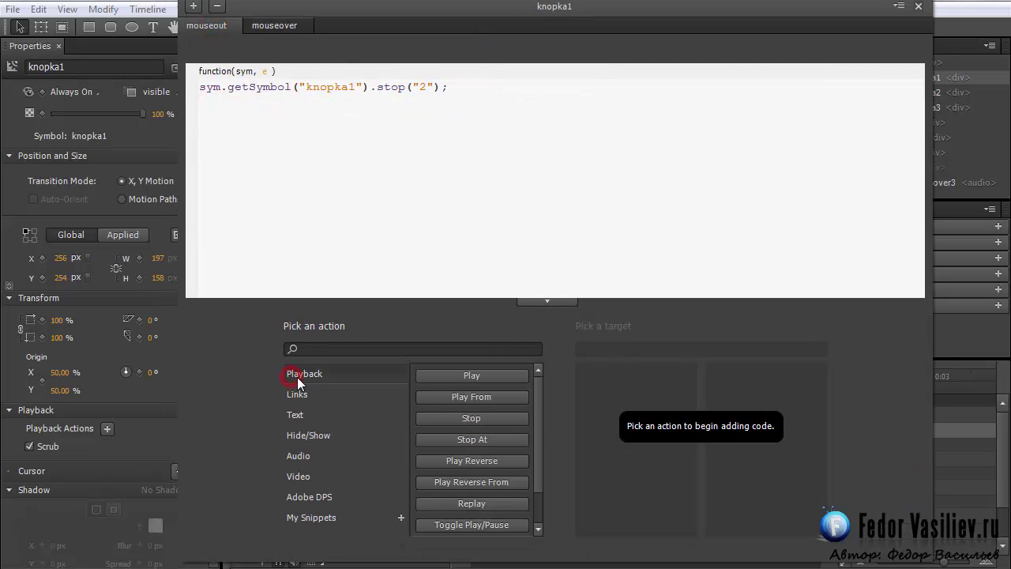
click(507, 379)
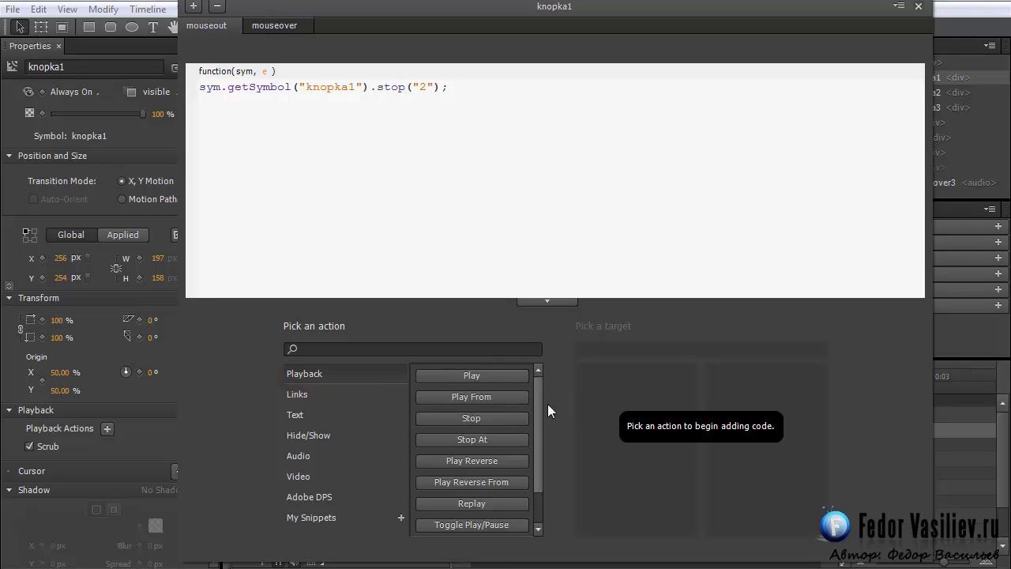
click(457, 464)
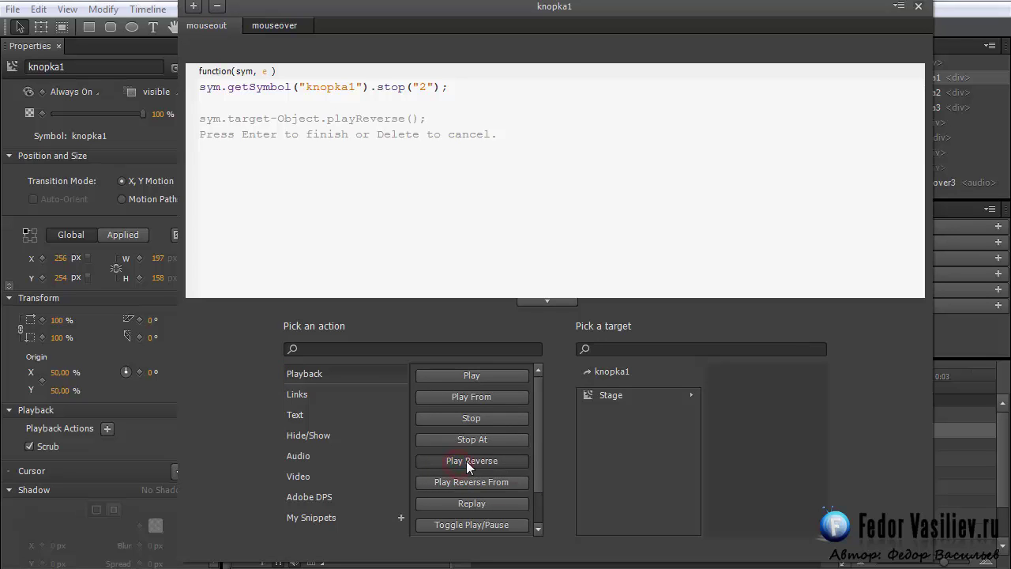
click(596, 394)
click(714, 371)
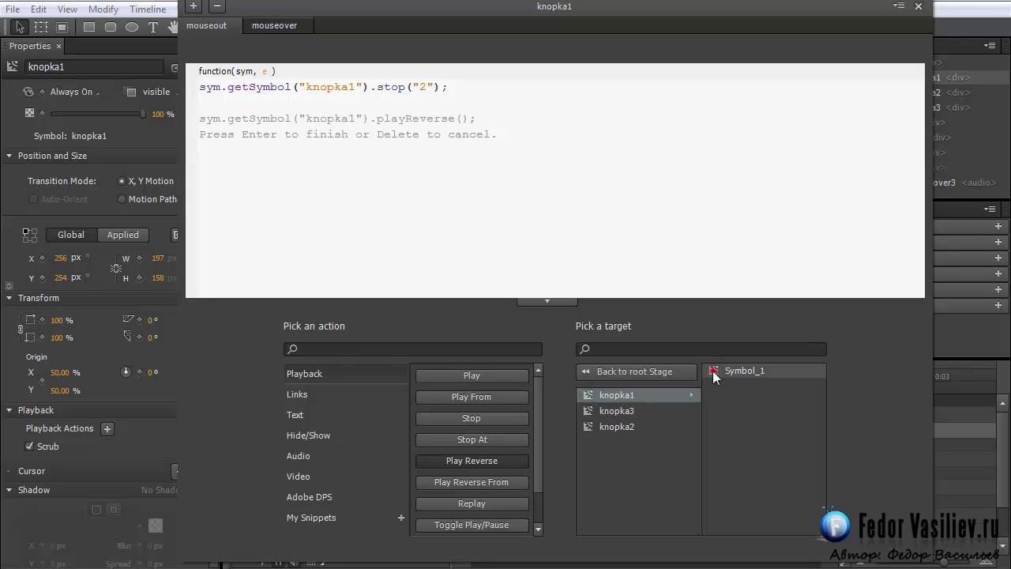
click(713, 372)
click(194, 123)
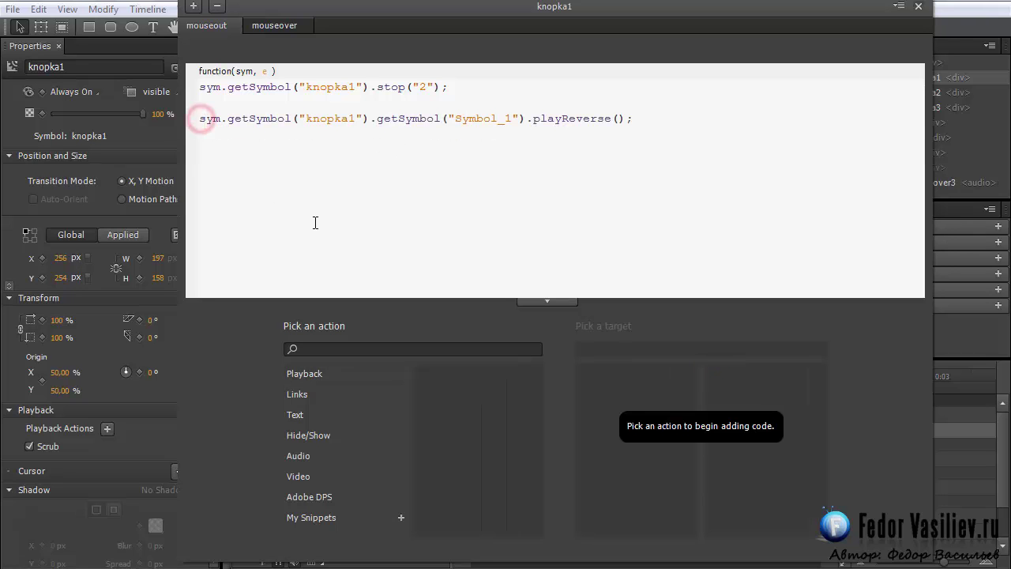
key(BackSpace)
Set the playReverse argument in the mouseout handler to label "4"
drag(528, 104, 562, 103)
click(623, 104)
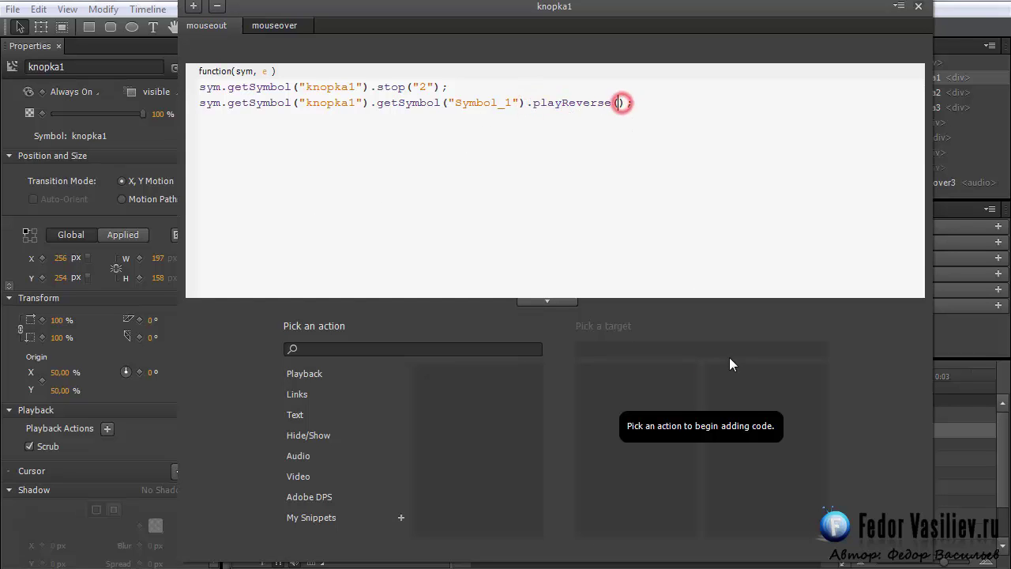
text("")
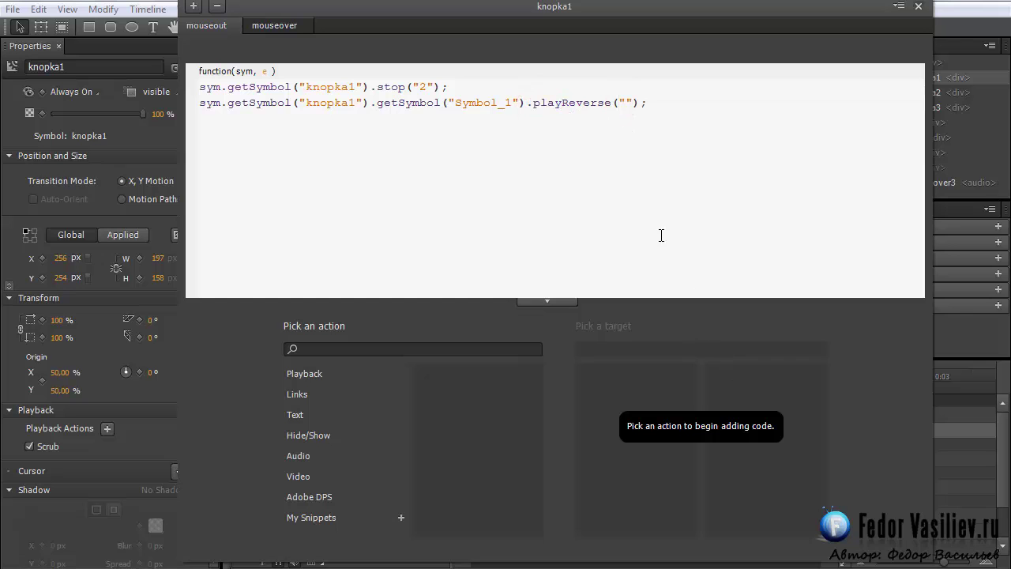
click(626, 103)
text(4)
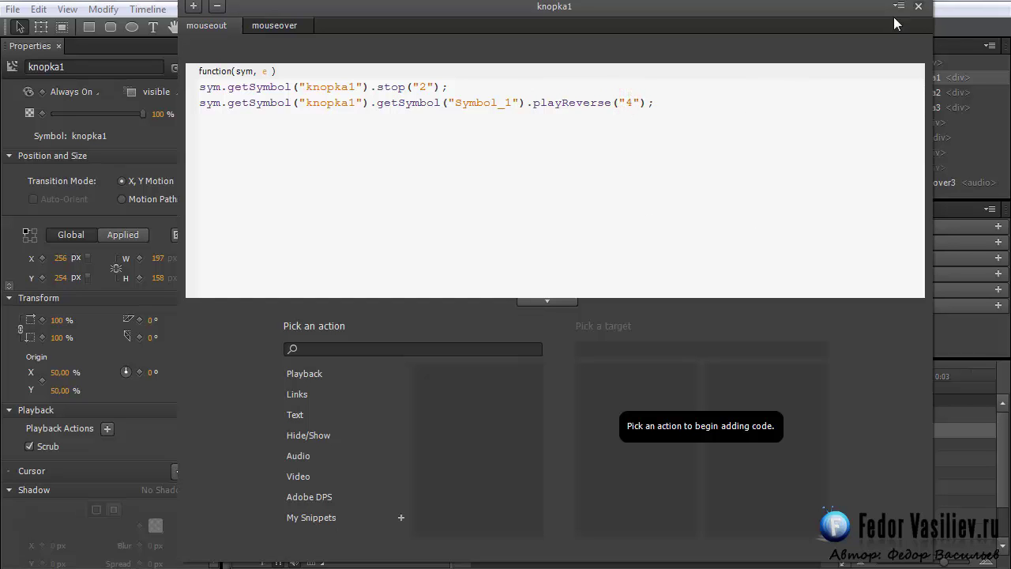